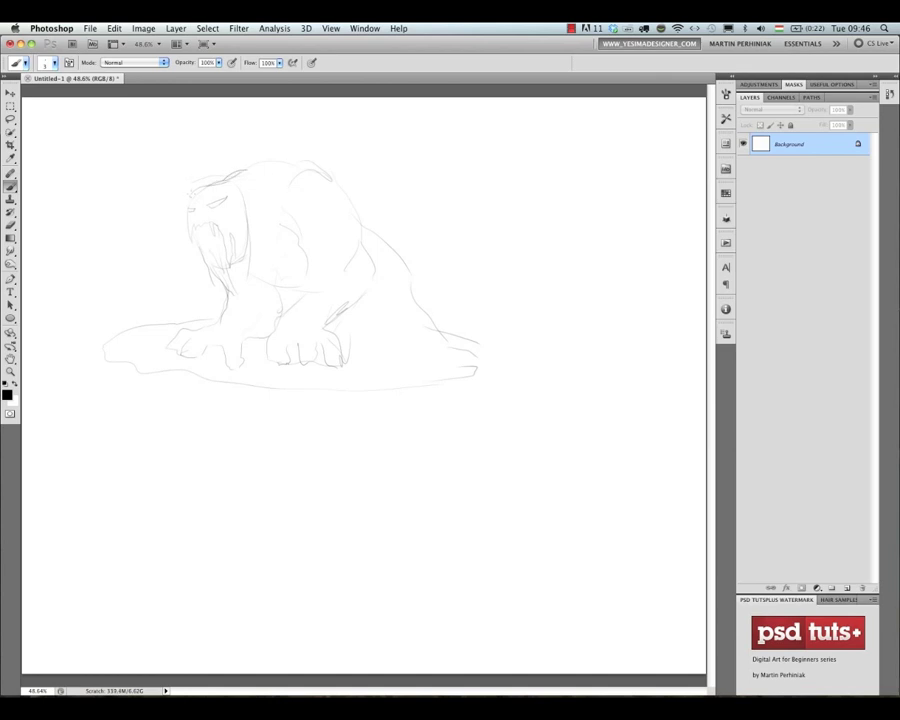
Sketch the creature's brow, front leg and rear leg outlines, and add a drip hanging from the jaw.
left_click_drag(192, 195, 238, 172)
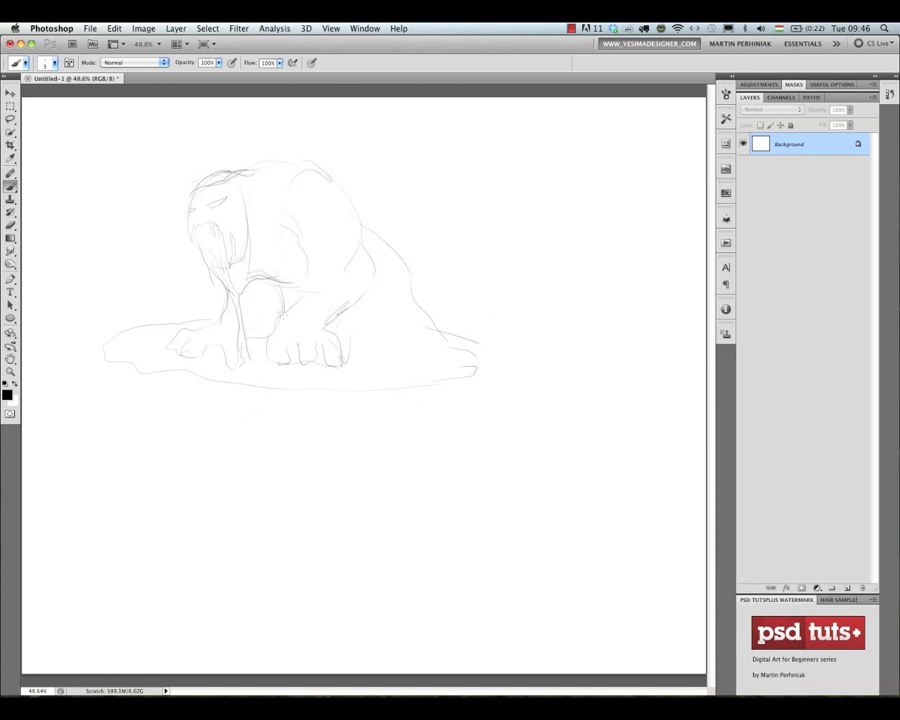
mouse_move(330, 303)
left_mouse_down()
mouse_move(348, 360)
mouse_move(365, 358)
left_mouse_up()
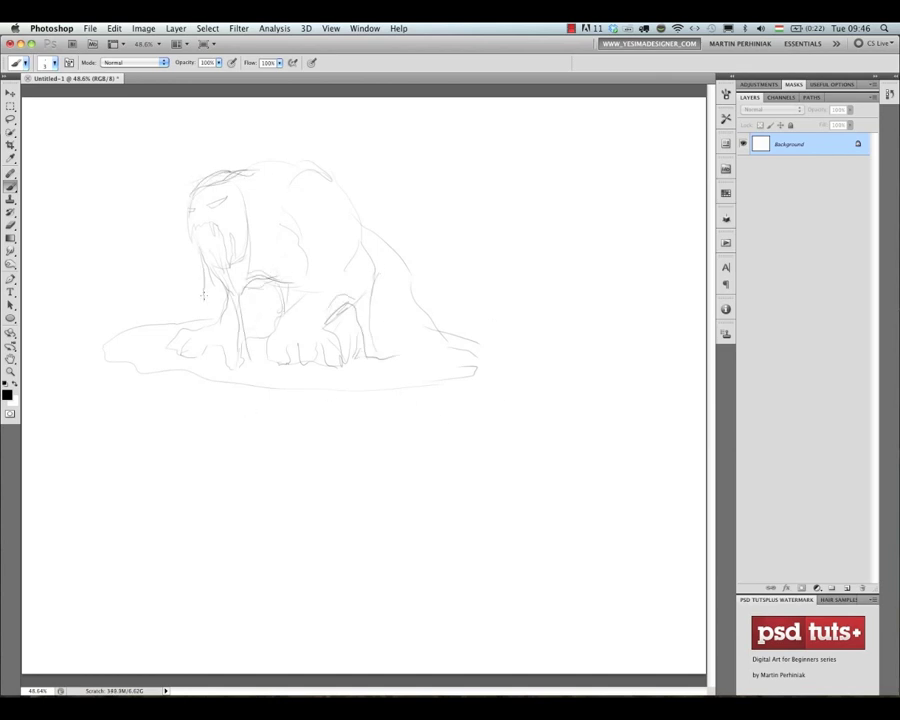
left_click_drag(206, 268, 213, 320)
Erase the near foreleg, paw and old rear body lines, and sketch the shoulder with a higher back contour.
key("e")
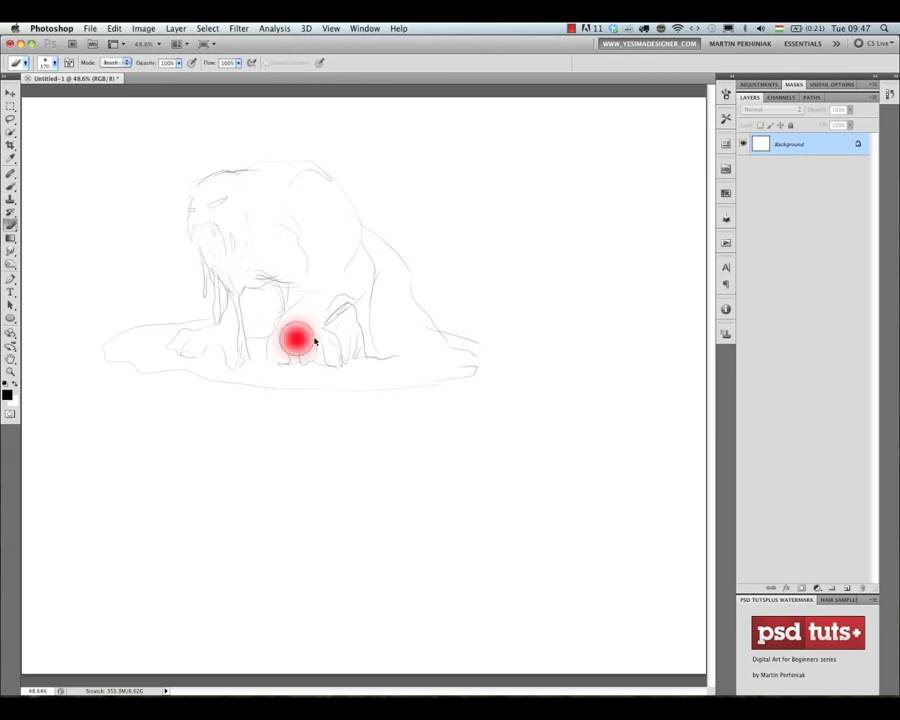
left_click_drag(295, 342, 330, 305)
key("b")
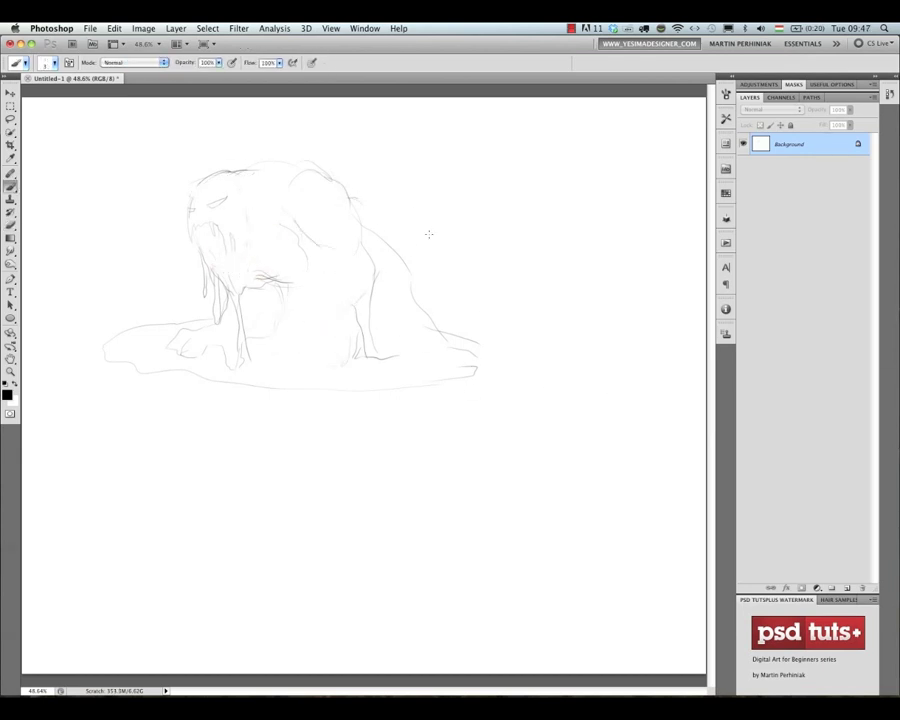
mouse_move(346, 252)
left_mouse_down()
mouse_move(401, 264)
mouse_move(392, 202)
left_mouse_up()
key("e")
mouse_move(329, 289)
left_mouse_down()
mouse_move(360, 220)
mouse_move(404, 288)
left_mouse_up()
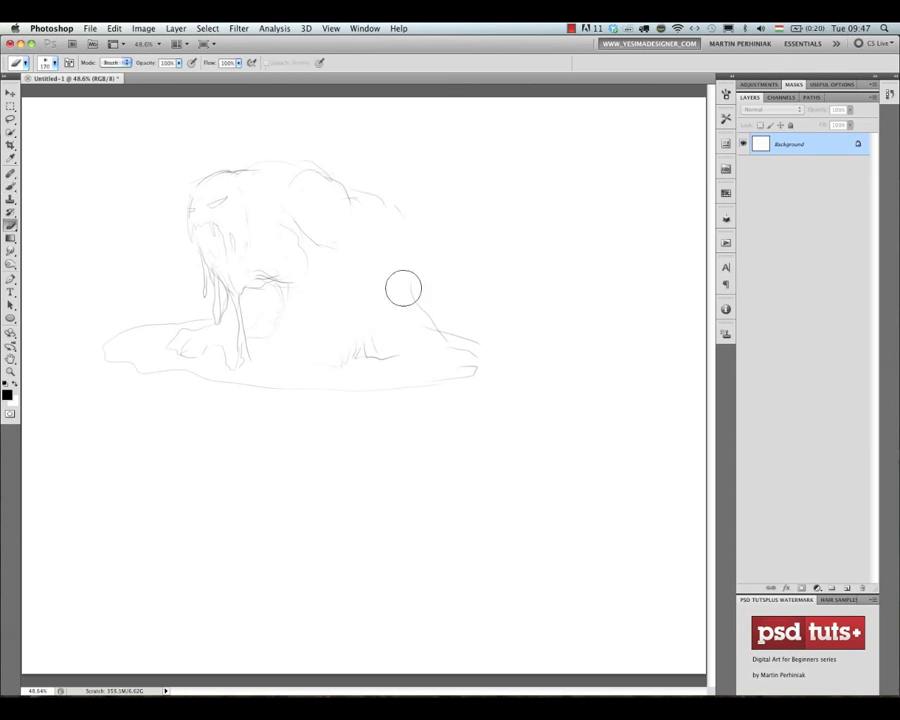
Sketch the near arm bent at the elbow, with its forearm and hand curling beneath the chest.
key("b")
left_click_drag(318, 243, 367, 243)
left_click_drag(365, 330, 411, 226)
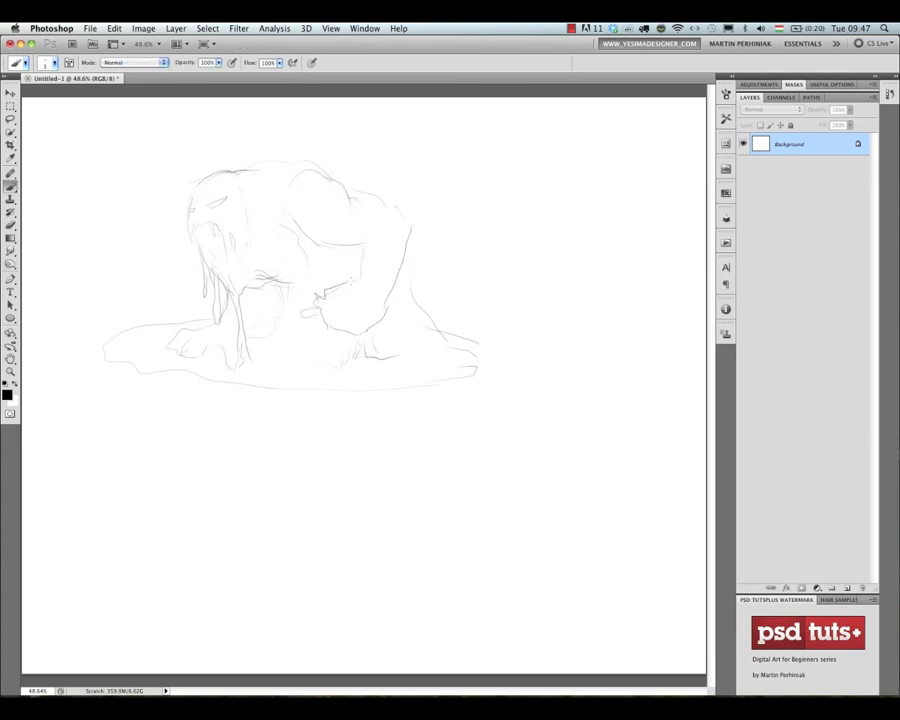
Sketch a hump behind the head, redraw the lower back line, and extend the puddle's streaks on both sides.
left_click_drag(246, 164, 290, 160)
left_click_drag(105, 340, 62, 350)
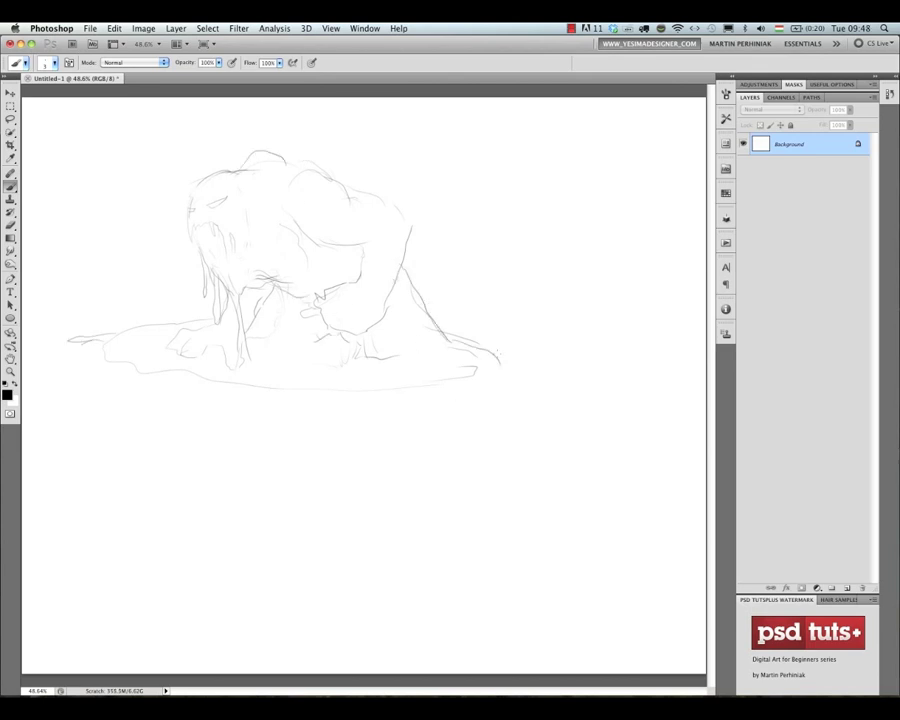
left_click_drag(405, 268, 567, 362)
left_click_drag(481, 371, 513, 373)
Reshape the head as a profile with a wide-open mouth, erasing stray jaw lines and redrawing the neck with drips.
left_click_drag(236, 224, 240, 266)
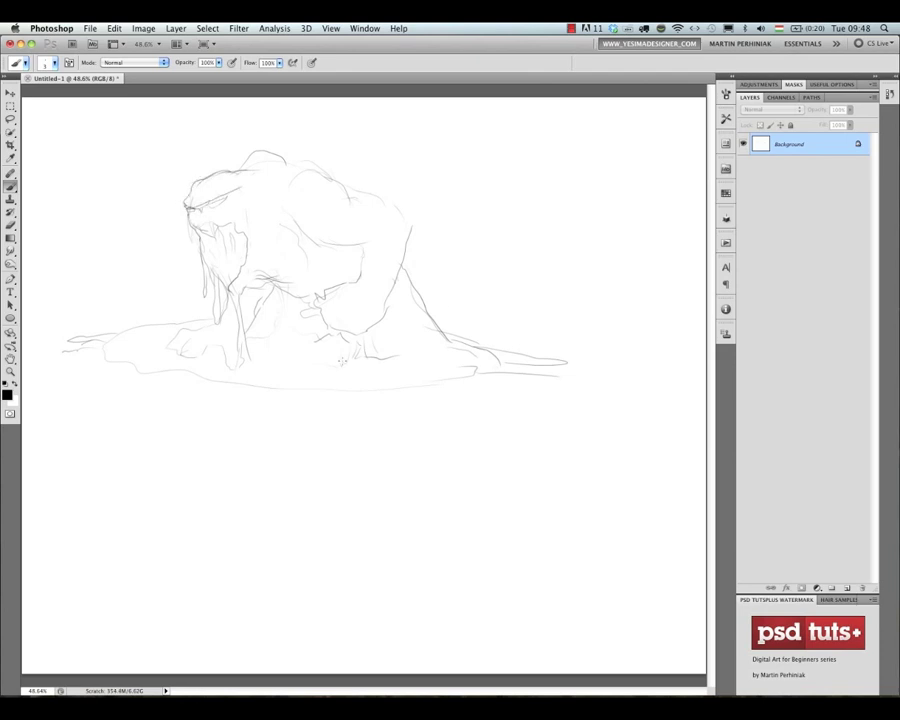
key("super+z")
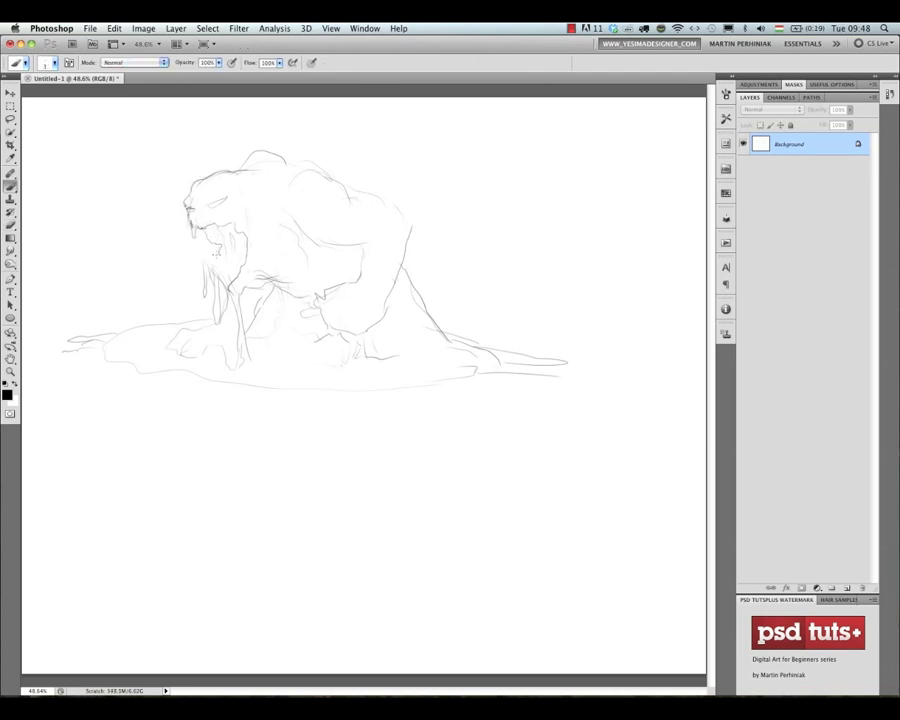
key("e")
key("b")
key("e")
mouse_move(275, 278)
left_mouse_down()
mouse_move(307, 262)
mouse_move(251, 274)
left_mouse_up()
key("b")
left_click_drag(271, 211, 261, 287)
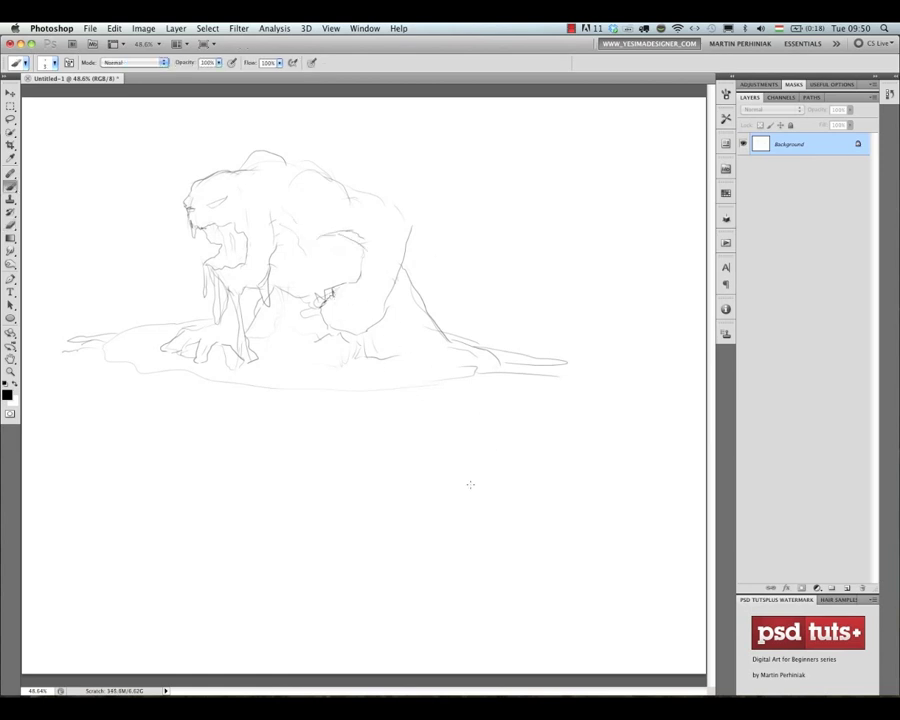
Erase the bent near arm and back contour, and start sketching an arm reaching forward past the head.
mouse_move(300, 200)
left_mouse_down()
mouse_move(388, 295)
mouse_move(545, 409)
left_mouse_up()
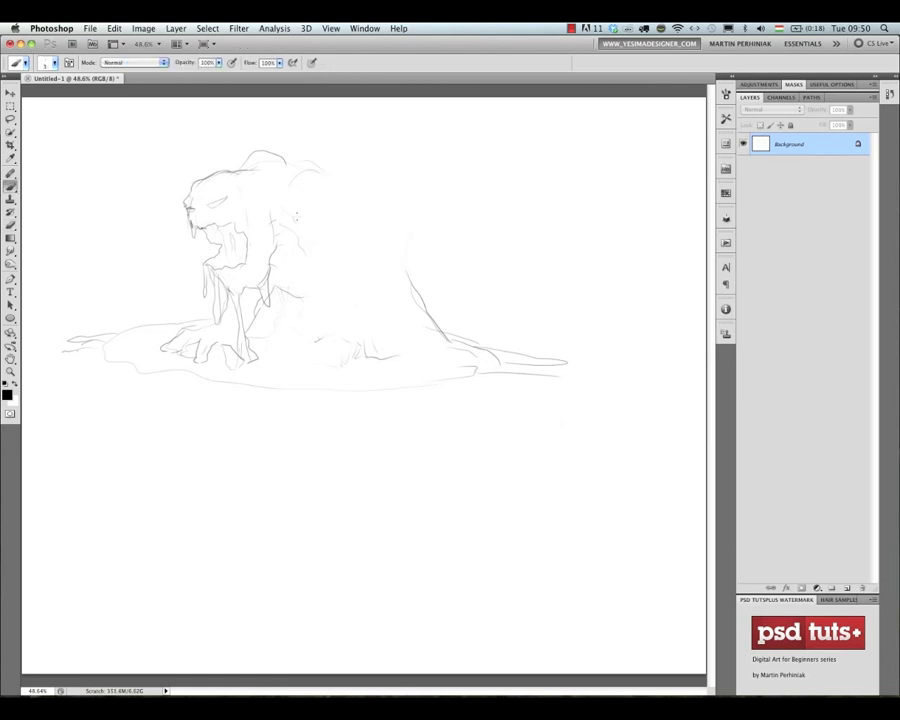
left_click_drag(300, 172, 212, 266)
left_click_drag(66, 266, 188, 264)
Convert the background into a regular layer, add a white-filled layer beneath it, and move the sketch toward the canvas center.
double_click(781, 148)
left_click(847, 589, "super")
key("super+BackSpace")
left_click(765, 150)
left_click_drag(363, 361, 453, 418)
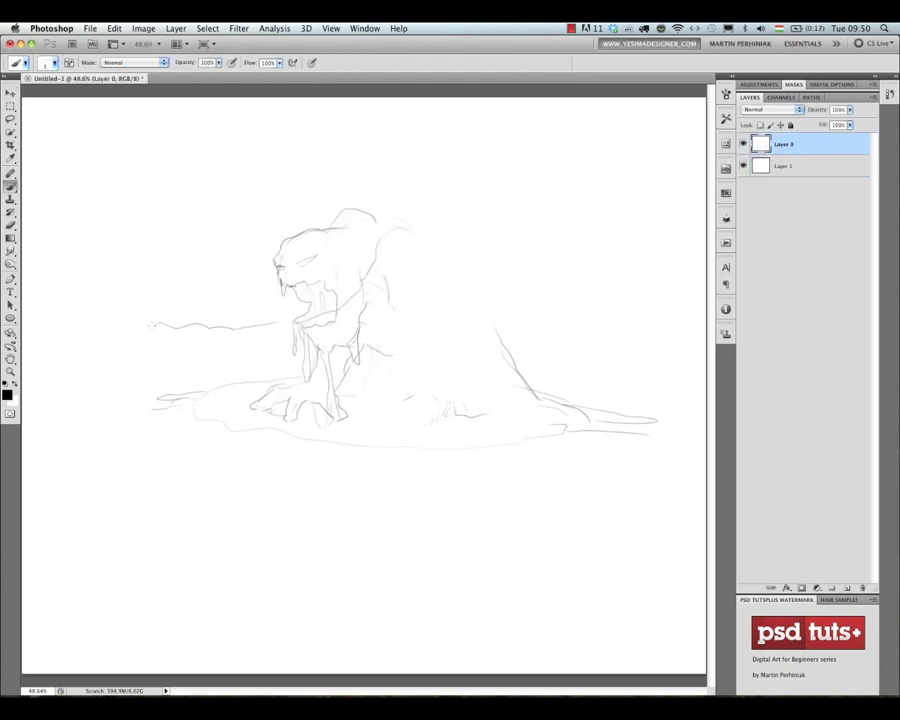
Step back through the latest strokes and erase the front end of the reaching forearm's outline.
key("alt+super+z")
key("alt+super+z")
key("alt+super+z")
key("alt+super+z")
key("alt+super+z")
key("alt+super+z")
key("shift+super+z")
key("e")
left_click_drag(155, 325, 180, 328)
Sketch the reaching arm's clawed hand with spread fingers, and mark the curve of the upper arm.
key("b")
left_click_drag(413, 302, 430, 288)
left_click_drag(163, 318, 206, 314)
mouse_move(160, 340)
left_mouse_down()
mouse_move(198, 333)
mouse_move(213, 302)
left_mouse_up()
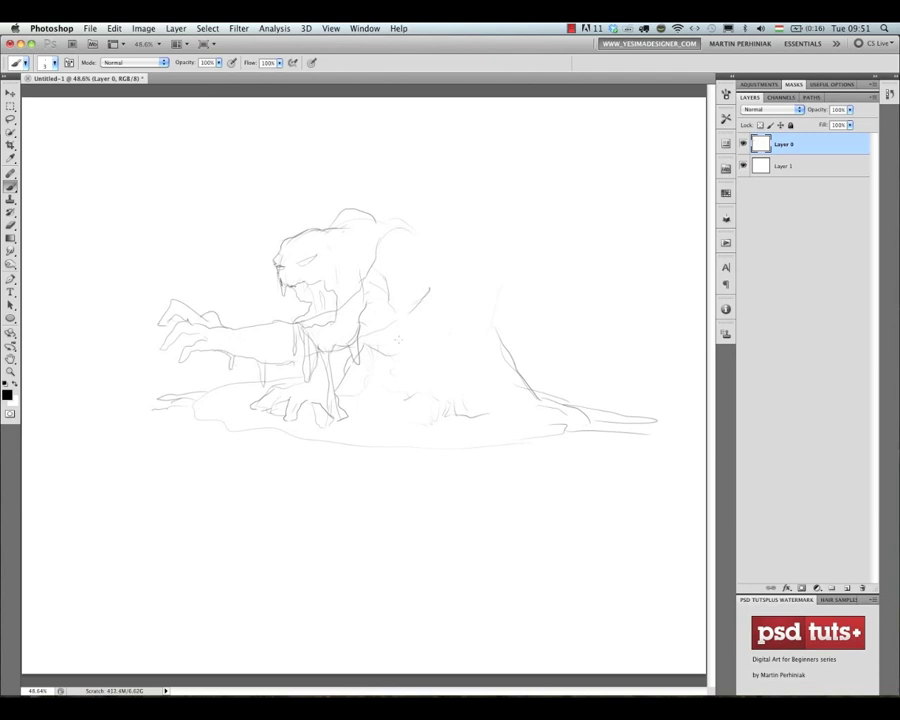
Sketch the rounded shoulder, redraw the top of the head, and draw the back contour down to the puddle.
left_click_drag(412, 318, 405, 229)
key("super+alt+z")
key("super+alt+z")
left_click_drag(276, 264, 288, 250)
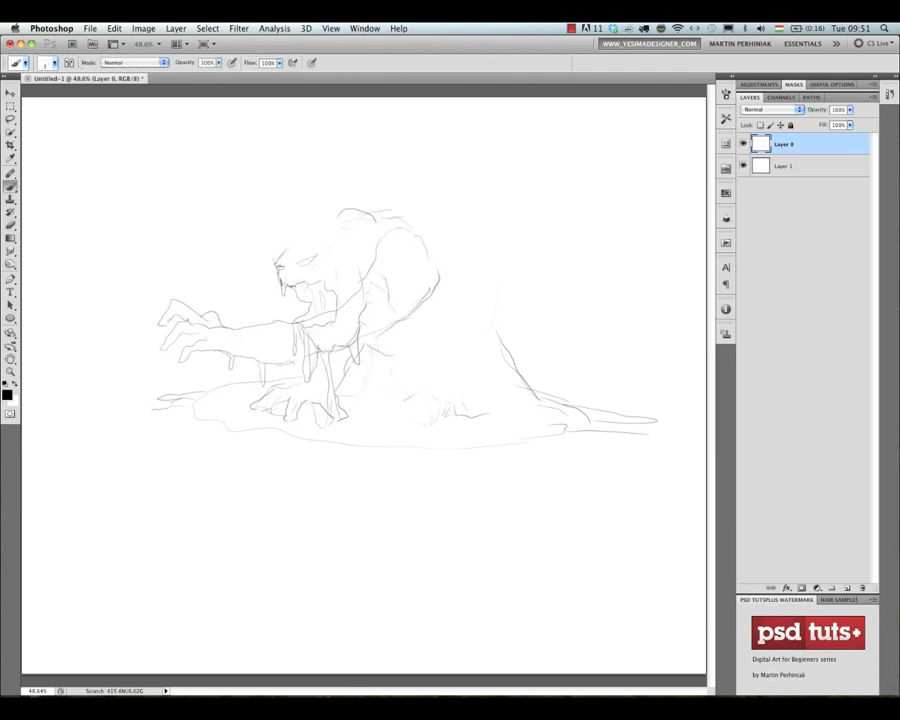
mouse_move(336, 214)
left_mouse_down()
mouse_move(420, 199)
mouse_move(488, 268)
mouse_move(518, 388)
left_mouse_up()
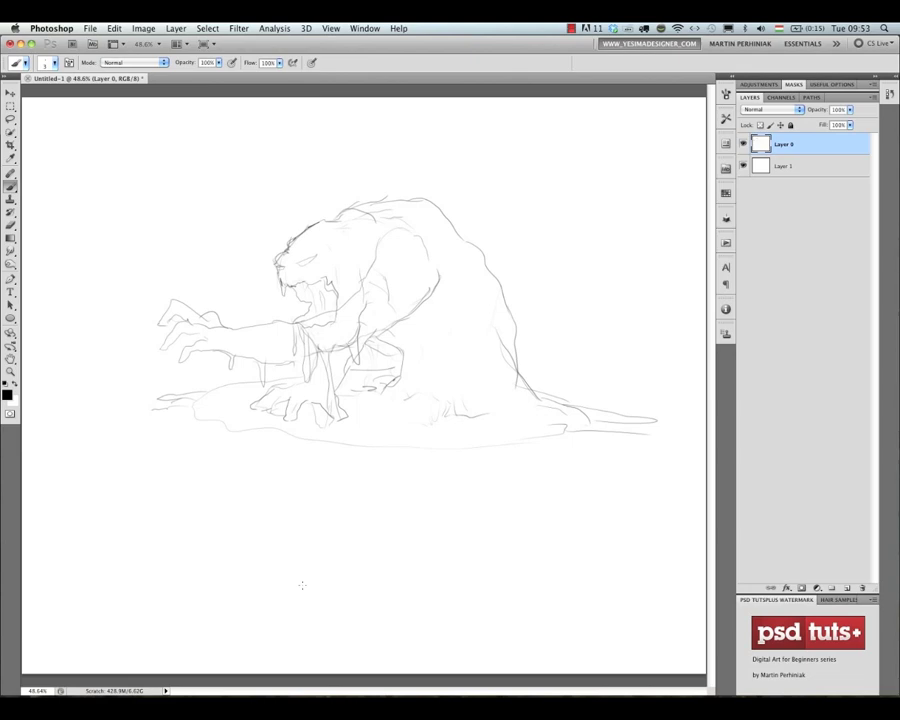
Add a layer beneath the sketch and paint orange, red and dark red color swatches beside the creature.
left_click(778, 161)
key("alt+shift+super+n")
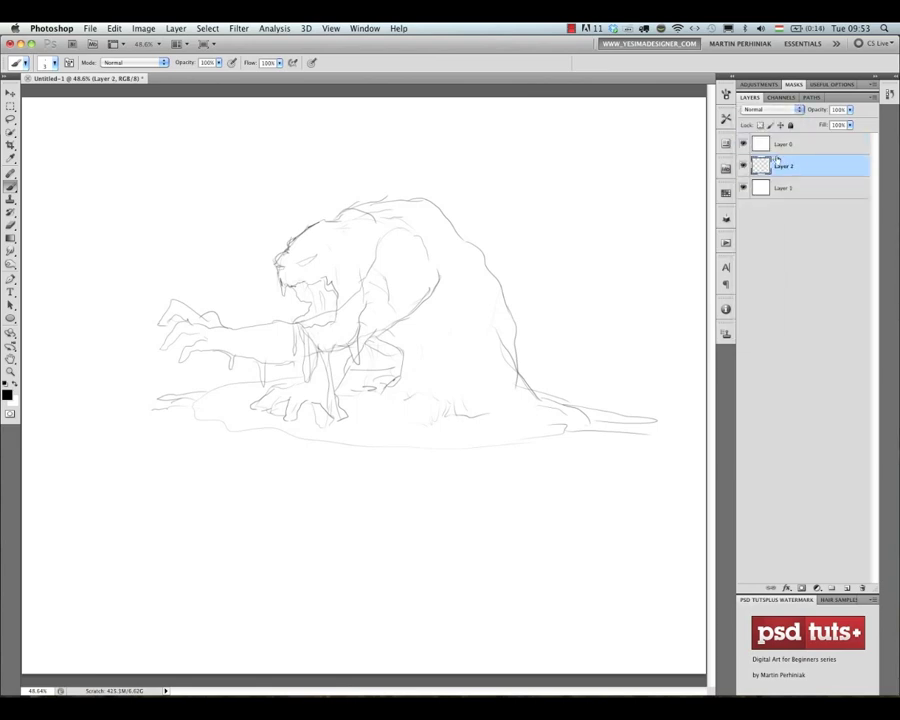
left_click_drag(242, 317, 261, 283)
left_click_drag(109, 200, 108, 210)
left_click_drag(131, 267, 88, 216)
left_click_drag(106, 221, 109, 236)
mouse_move(163, 243)
left_mouse_down()
mouse_move(172, 243)
mouse_move(163, 302)
left_mouse_up()
mouse_move(127, 210)
left_mouse_down()
mouse_move(129, 239)
mouse_move(185, 147)
left_mouse_up()
key("super+z")
mouse_move(130, 188)
left_mouse_down()
mouse_move(143, 200)
mouse_move(134, 161)
left_mouse_up()
key("1")
left_click_drag(126, 190, 138, 184)
key("Tab")
left_click_drag(212, 170, 190, 196)
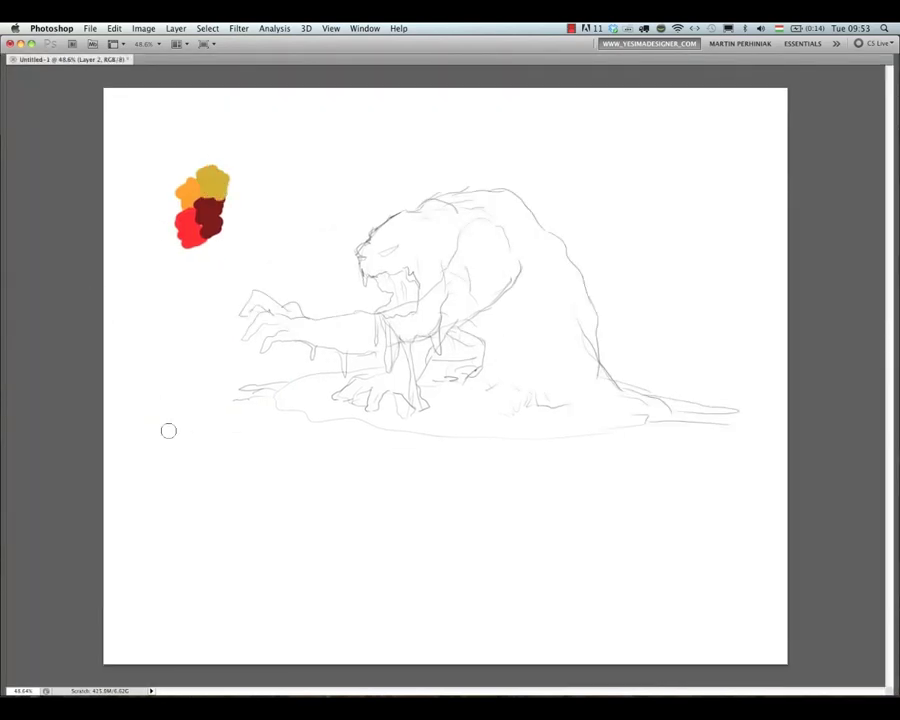
key("super+z")
left_click_drag(217, 266, 241, 211)
left_click_drag(205, 182, 219, 172)
key("super+z")
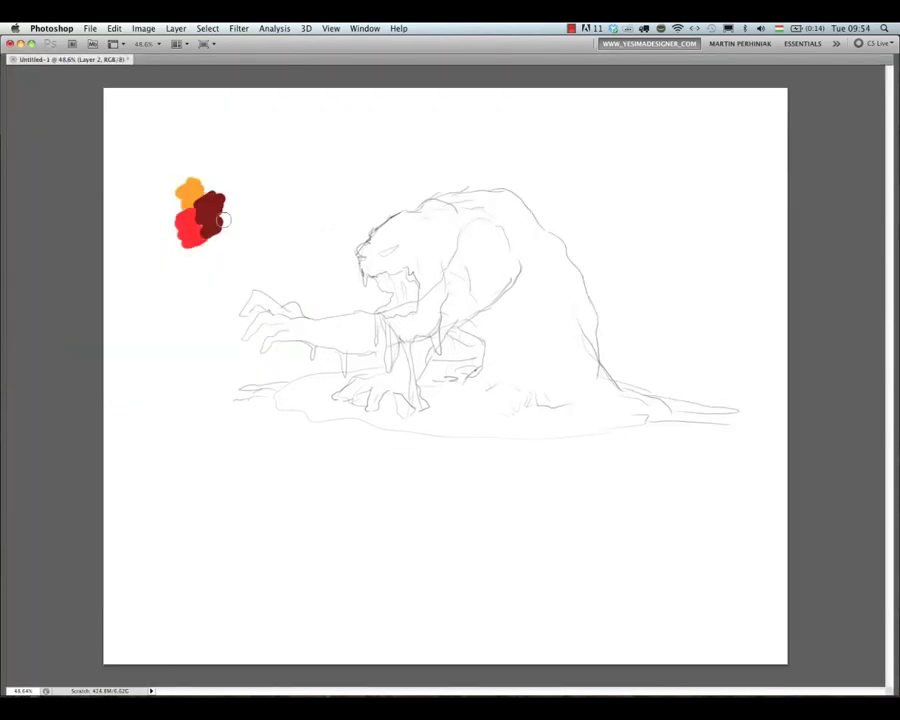
Add a yellow swatch and a dark brown swatch to the color palette.
left_click_drag(220, 217, 169, 221)
left_click_drag(224, 175, 205, 187)
mouse_move(274, 203)
left_mouse_down()
mouse_move(298, 183)
mouse_move(306, 193)
left_mouse_up()
mouse_move(195, 185)
left_mouse_down()
mouse_move(230, 175)
mouse_move(240, 215)
mouse_move(190, 276)
left_mouse_up()
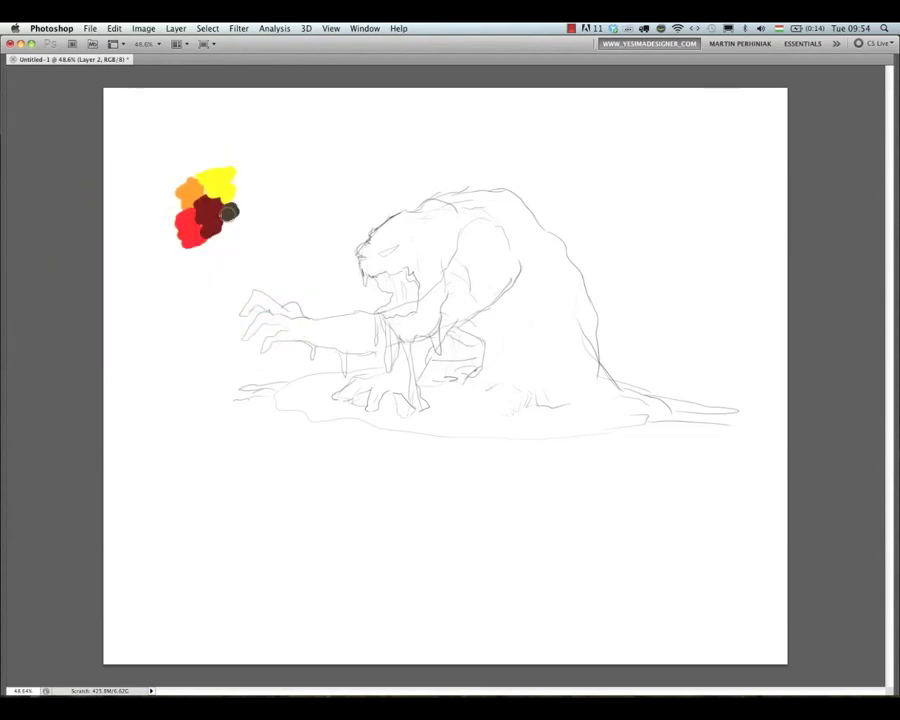
Add a layer beneath the swatch layer and fill it with the dark brown as a background.
key("alt+BackSpace")
key("super+z")
key("super+shift+alt+n")
key("Tab")
left_click_drag(803, 168, 812, 198)
key("alt+BackSpace")
Block in the creature and its puddle in dark red on a new layer, and bring in a lava reference photo.
key("super+shift+alt+n")
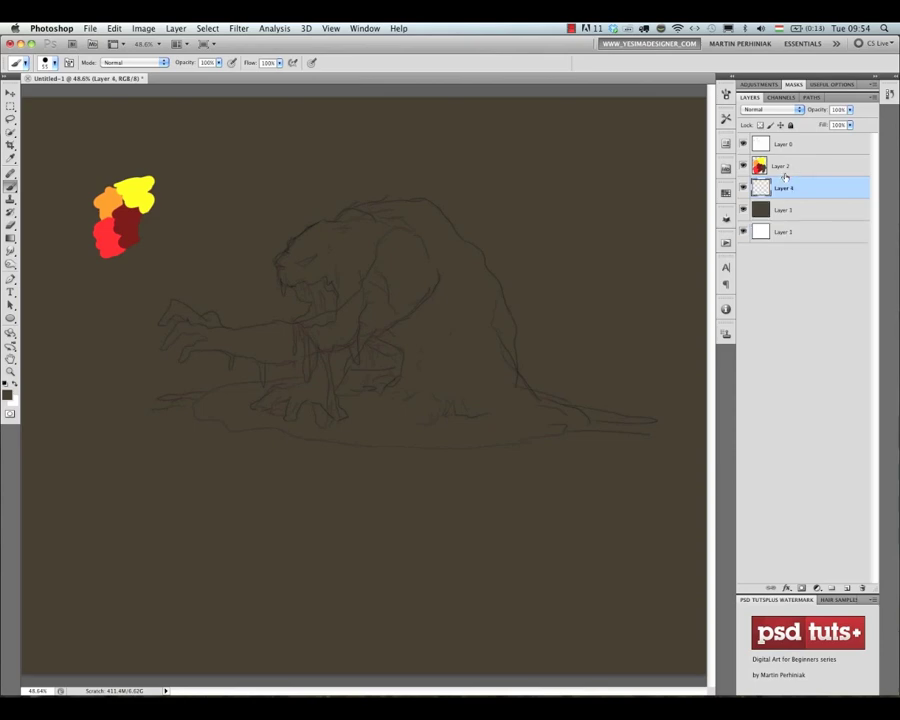
mouse_move(285, 240)
left_mouse_down()
mouse_move(305, 255)
mouse_move(303, 277)
mouse_move(331, 321)
mouse_move(372, 291)
mouse_move(343, 275)
mouse_move(301, 341)
mouse_move(355, 325)
mouse_move(412, 255)
mouse_move(452, 279)
mouse_move(229, 344)
mouse_move(183, 325)
mouse_move(191, 343)
mouse_move(311, 382)
mouse_move(403, 362)
mouse_move(452, 422)
mouse_move(510, 374)
mouse_move(432, 215)
mouse_move(418, 387)
mouse_move(466, 486)
mouse_move(366, 398)
mouse_move(629, 414)
mouse_move(361, 413)
left_mouse_up()
key("super+Tab")
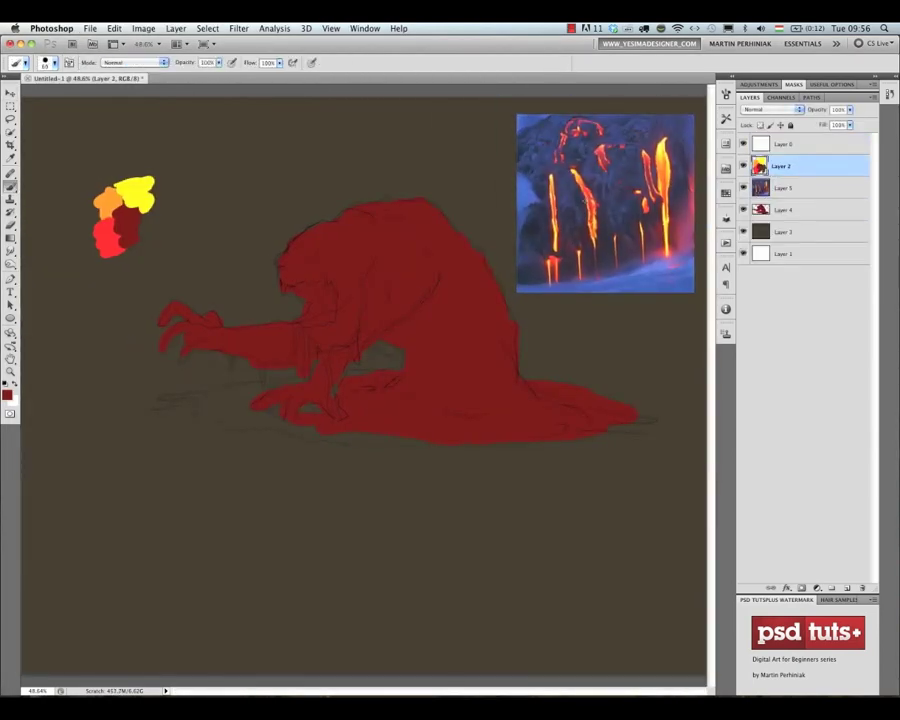
Paint blue, orange-red, yellow and pink swatches using colors from the lava photo, and refill the background layer with dark blue.
left_click_drag(160, 198, 165, 225)
left_click(640, 210, "alt")
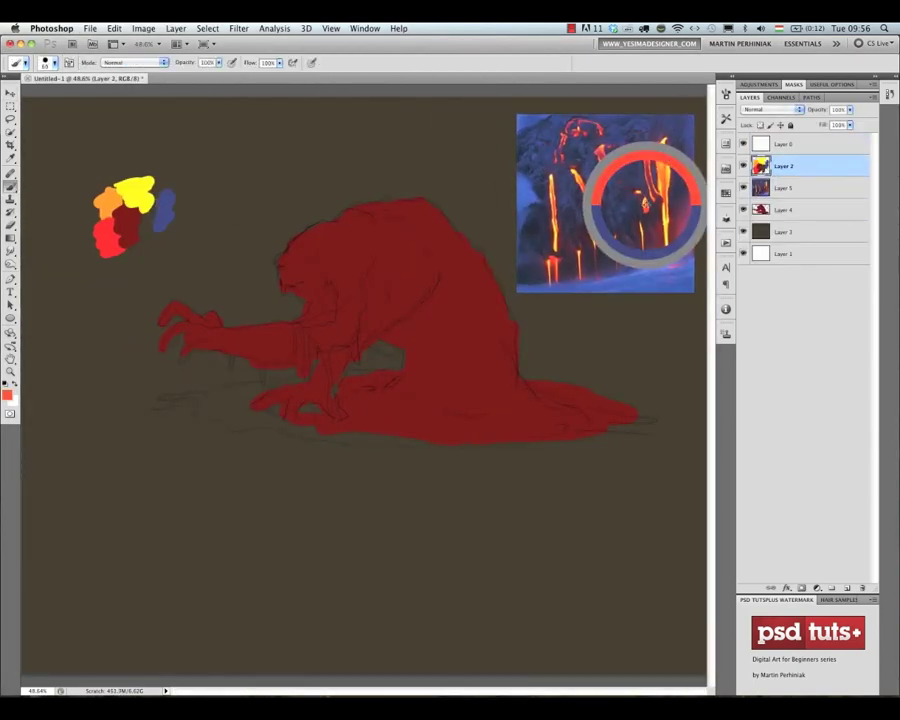
left_click(660, 150, "alt")
left_click_drag(145, 172, 160, 188)
left_click(559, 272, "alt")
left_click_drag(78, 228, 88, 259)
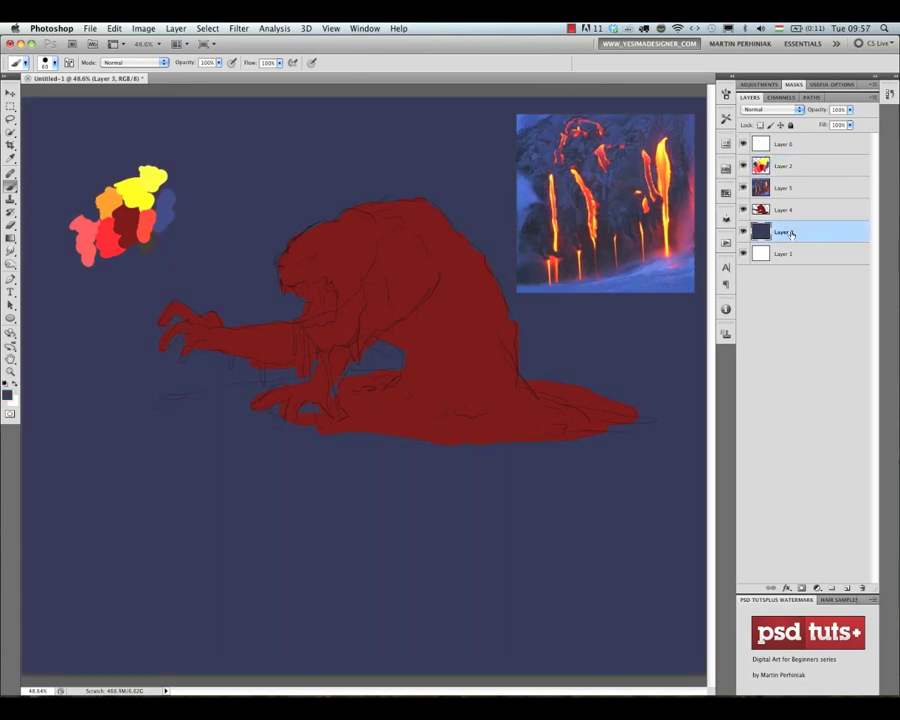
On the creature's layer, paint the open mouth red and yellow, and mark the eye and nostril in yellow.
left_click(785, 210)
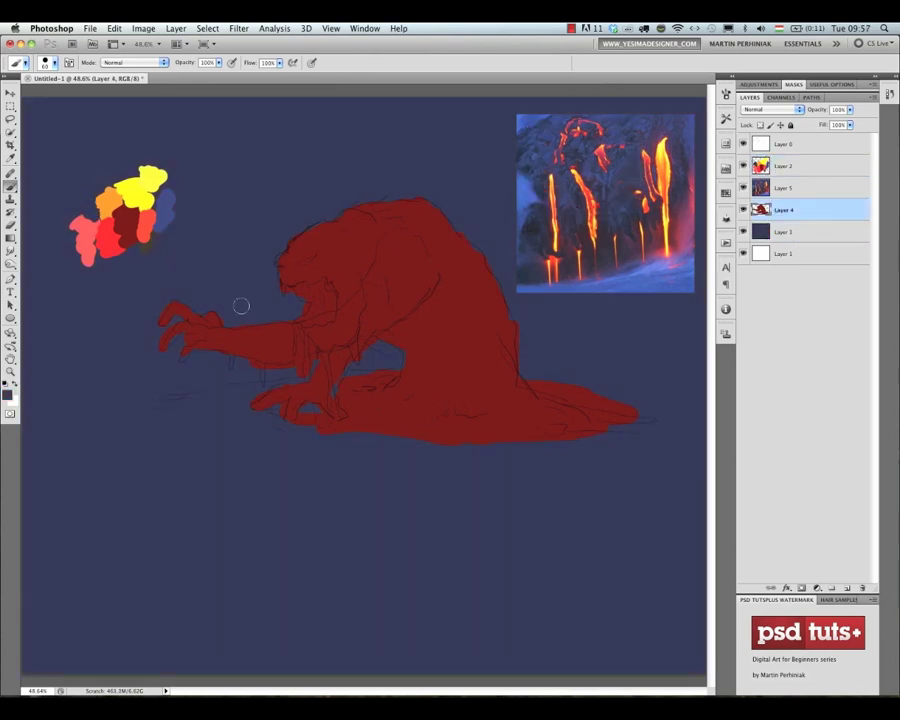
left_click(307, 262, "alt")
mouse_move(302, 286)
left_mouse_down()
mouse_move(324, 304)
mouse_move(329, 288)
mouse_move(318, 306)
left_mouse_up()
left_click(140, 192, "alt")
left_click(445, 383, "alt")
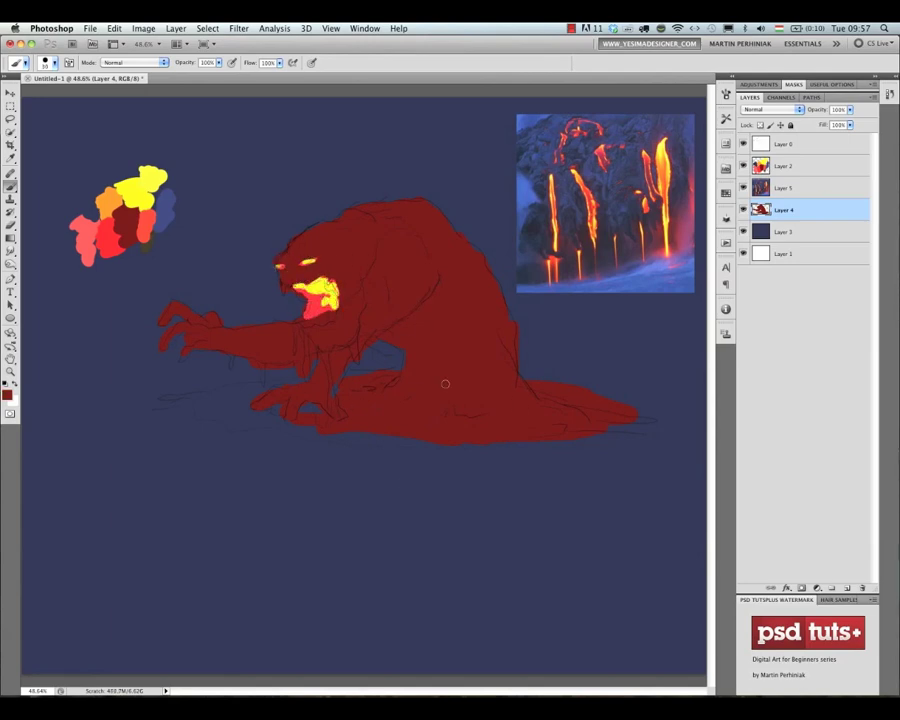
left_click(322, 288, "alt")
left_click_drag(278, 266, 283, 265)
Paint yellow rim highlights along the reaching arm's fingers and underside, the jaw, the shoulder and the top of the head.
left_click(285, 260, "alt")
left_click(280, 264, "alt")
mouse_move(160, 320)
left_mouse_down()
mouse_move(163, 352)
mouse_move(292, 372)
mouse_move(395, 325)
left_mouse_up()
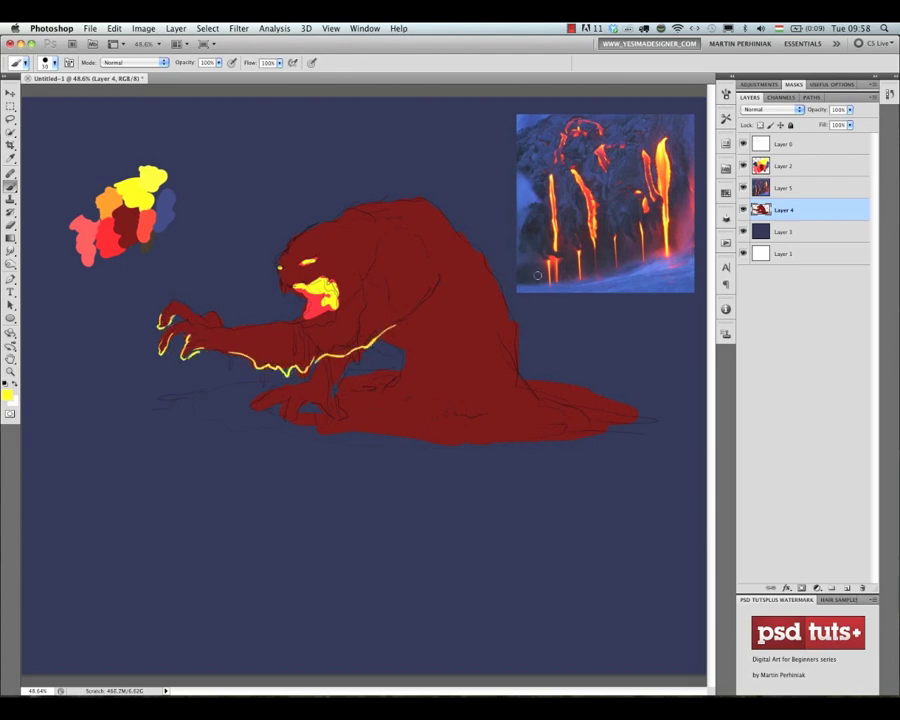
left_click_drag(283, 322, 368, 282)
left_click_drag(430, 248, 440, 300)
left_click_drag(345, 215, 278, 256)
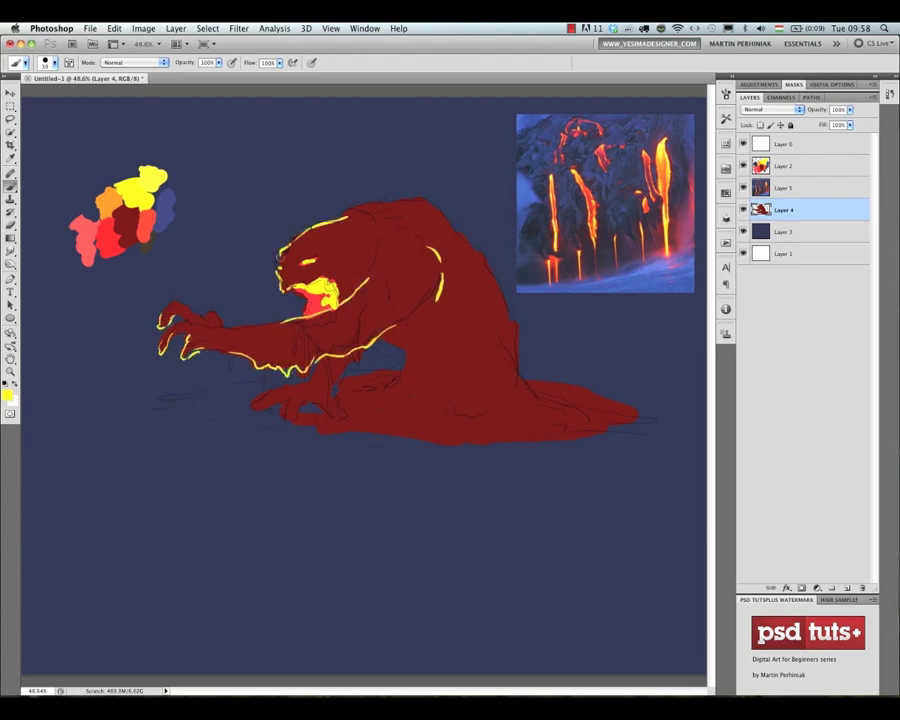
Extend the yellow highlights to the belly arch, the upper back and the fingers of the planted hand.
left_click_drag(385, 340, 410, 357)
left_click_drag(345, 212, 392, 200)
left_click_drag(291, 387, 254, 410)
mouse_move(258, 413)
left_mouse_down()
mouse_move(283, 402)
mouse_move(294, 419)
left_mouse_up()
left_click_drag(302, 415, 342, 418)
Sample the blue from the lava photo and paint it over the face and along the upper reaching arm.
left_click(518, 150, "alt")
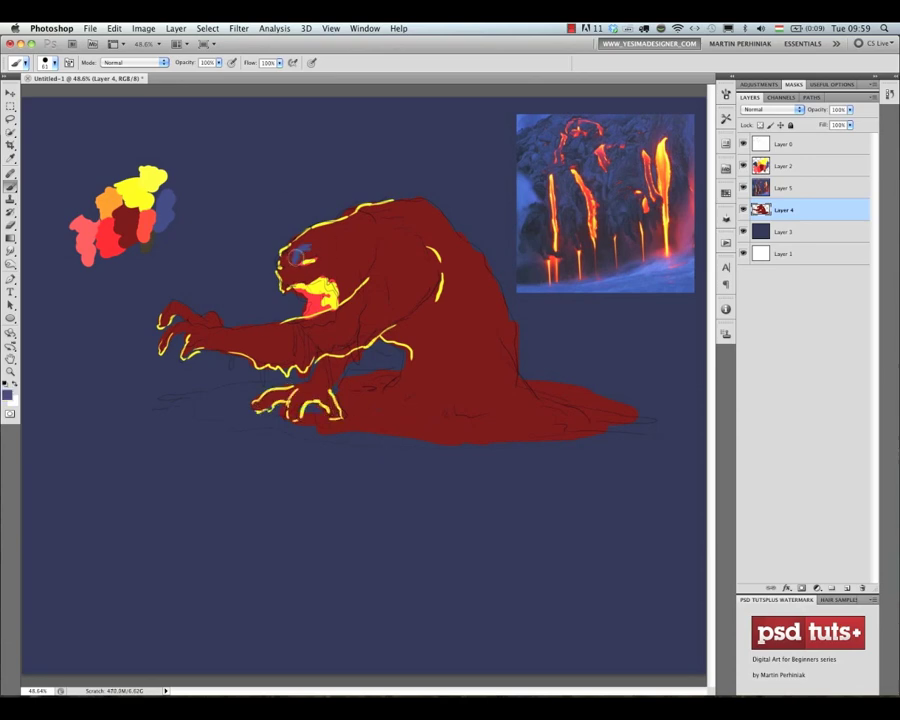
left_click_drag(288, 262, 332, 268)
mouse_move(385, 245)
left_mouse_down()
mouse_move(420, 290)
mouse_move(415, 302)
mouse_move(371, 285)
mouse_move(410, 262)
mouse_move(395, 300)
mouse_move(295, 335)
left_mouse_up()
Paint near-black rock shadows over the head, upper back, arm and hand, and add a dark red band around the shoulder.
left_click(378, 152, "alt")
mouse_move(330, 240)
left_mouse_down()
mouse_move(305, 276)
mouse_move(345, 273)
mouse_move(360, 230)
left_mouse_up()
left_click_drag(310, 317, 230, 335)
left_click(405, 265, "alt")
mouse_move(390, 285)
left_mouse_down()
mouse_move(270, 343)
mouse_move(320, 318)
mouse_move(390, 340)
left_mouse_up()
mouse_move(210, 333)
left_mouse_down()
mouse_move(175, 318)
mouse_move(200, 326)
left_mouse_up()
mouse_move(395, 228)
left_mouse_down()
mouse_move(374, 222)
mouse_move(440, 230)
left_mouse_up()
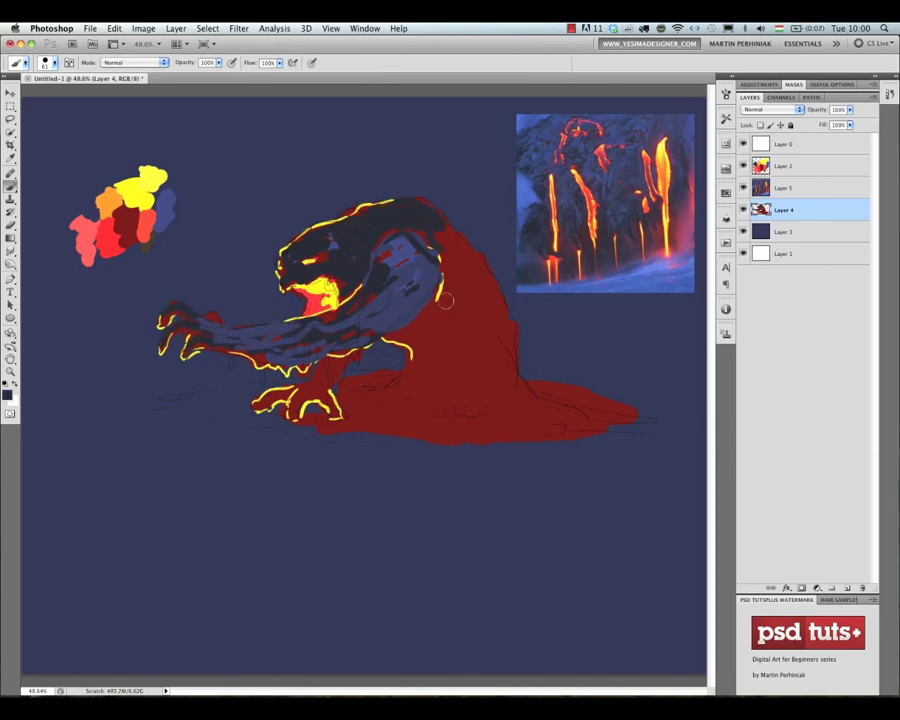
left_click(428, 241, "alt")
left_click(368, 264)
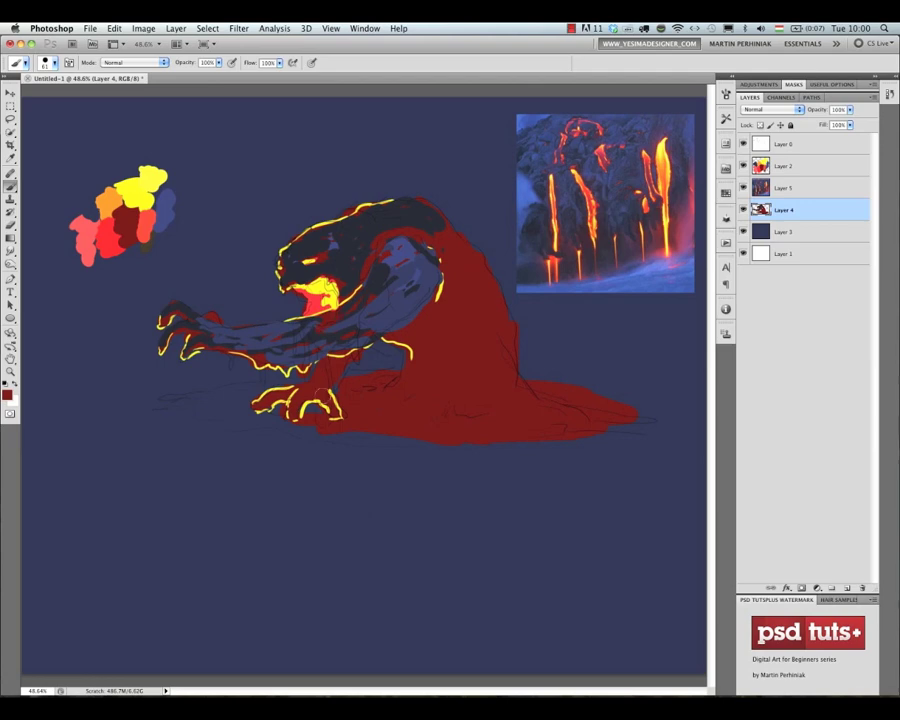
Hide the sketch layer and blend the shoulder, forearm and reaching hand with the Mixer Brush on the Very Wet preset.
key("shift+b")
mouse_move(384, 310)
left_mouse_down()
mouse_move(402, 297)
mouse_move(378, 291)
mouse_move(412, 313)
mouse_move(439, 276)
mouse_move(365, 292)
left_mouse_up()
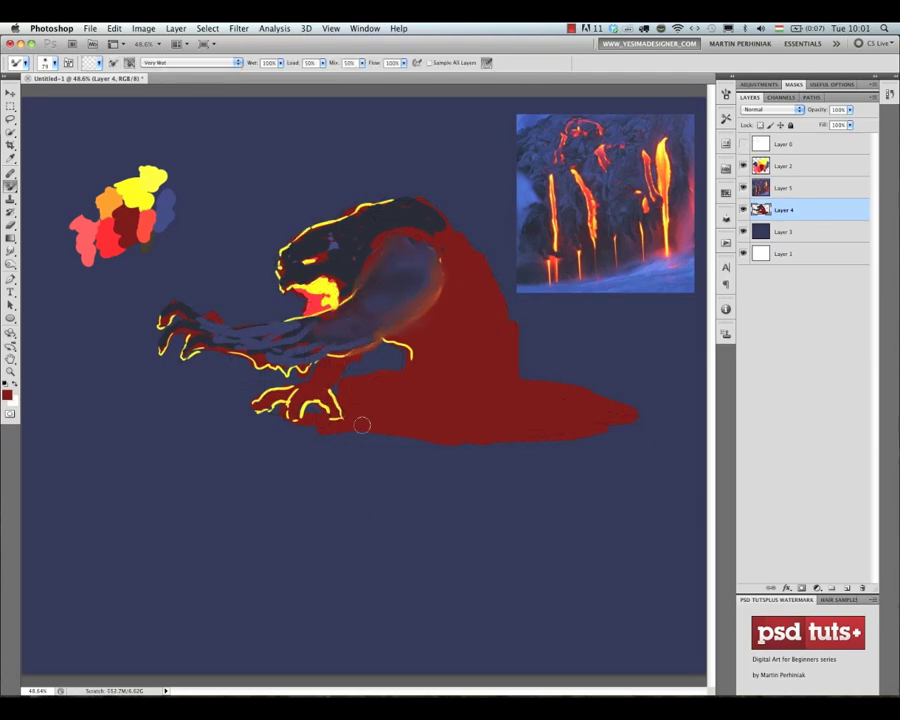
mouse_move(286, 343)
left_mouse_down()
mouse_move(376, 293)
mouse_move(245, 350)
mouse_move(268, 362)
mouse_move(349, 355)
left_mouse_up()
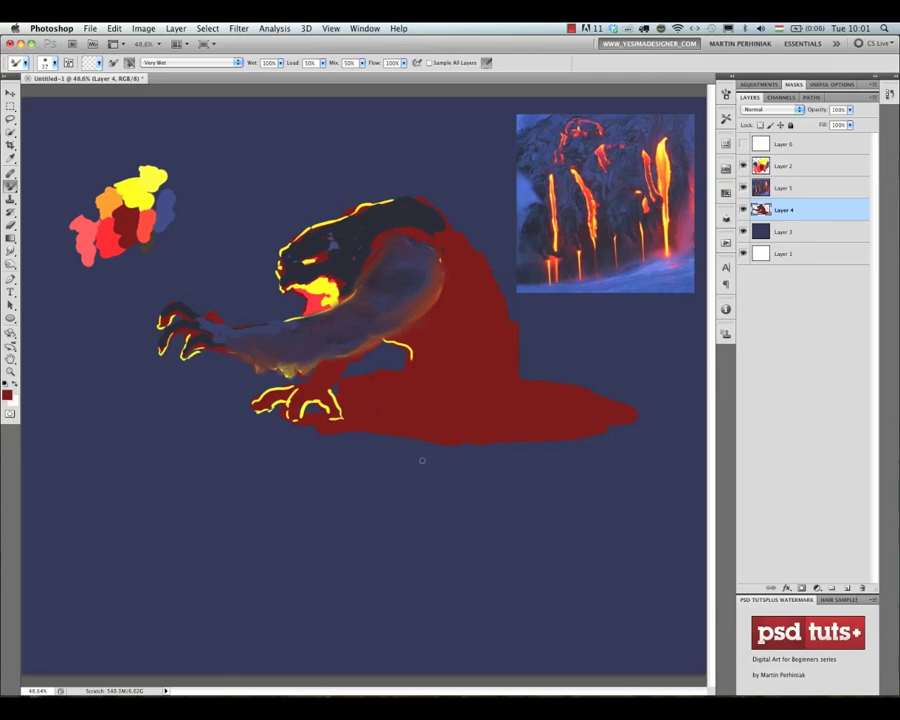
mouse_move(215, 335)
left_mouse_down()
mouse_move(175, 345)
mouse_move(160, 323)
left_mouse_up()
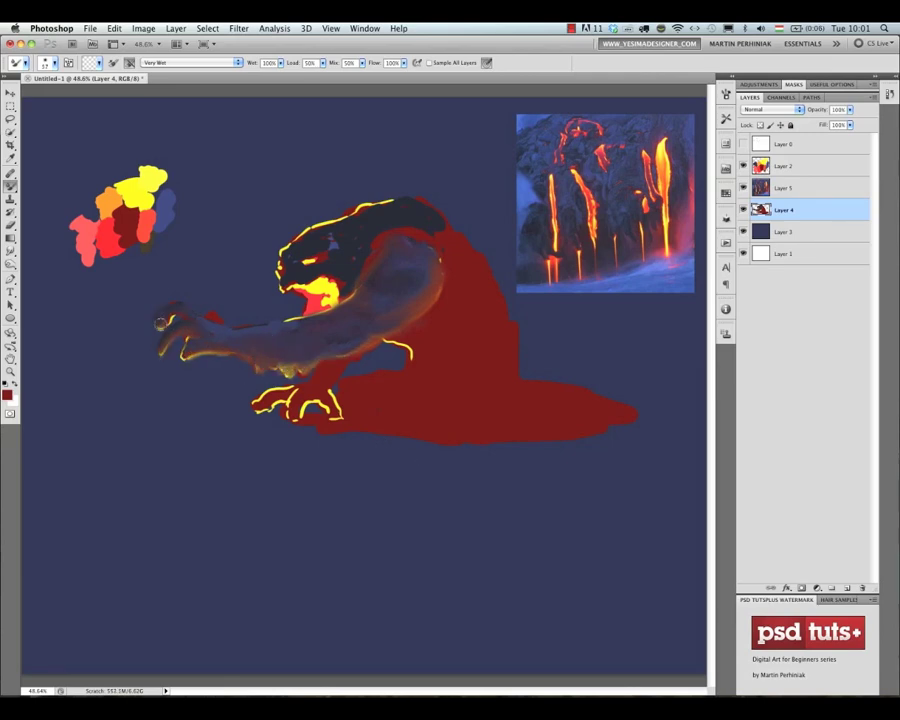
Blend the head, mouth, belly and planted hand, and pull flame-like wisps up from the head and back.
mouse_move(300, 262)
left_mouse_down()
mouse_move(325, 278)
mouse_move(313, 285)
mouse_move(318, 292)
mouse_move(312, 282)
mouse_move(320, 290)
mouse_move(329, 226)
mouse_move(430, 185)
mouse_move(404, 203)
mouse_move(414, 205)
left_mouse_up()
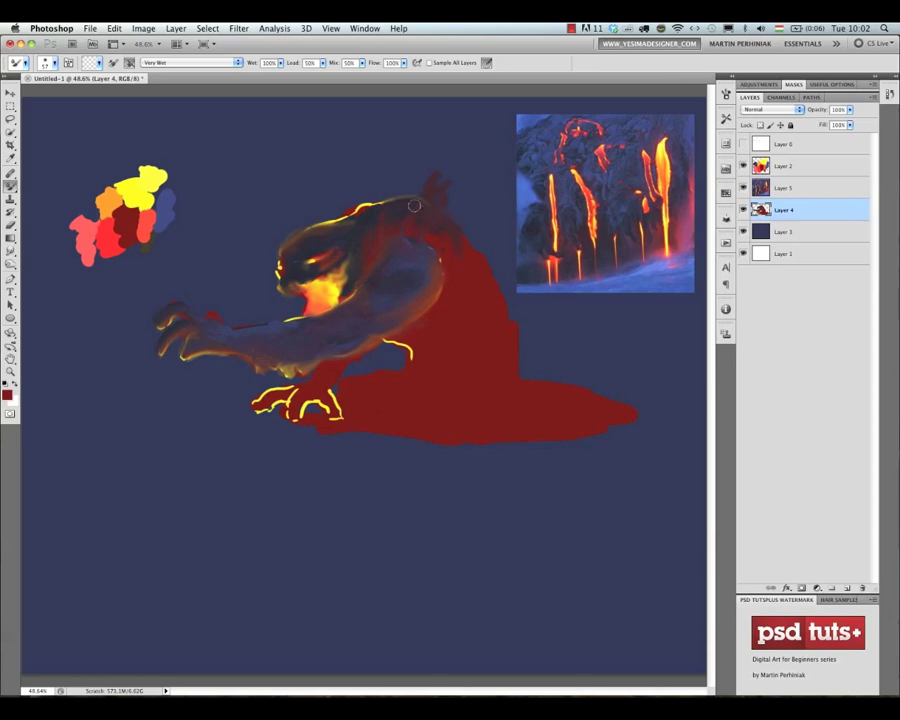
mouse_move(451, 270)
left_mouse_down()
mouse_move(400, 350)
mouse_move(330, 405)
mouse_move(290, 400)
mouse_move(305, 405)
left_mouse_up()
mouse_move(420, 360)
left_mouse_down()
mouse_move(440, 290)
mouse_move(430, 240)
mouse_move(494, 260)
mouse_move(360, 200)
mouse_move(380, 185)
mouse_move(396, 133)
left_mouse_up()
left_click_drag(441, 185, 492, 286)
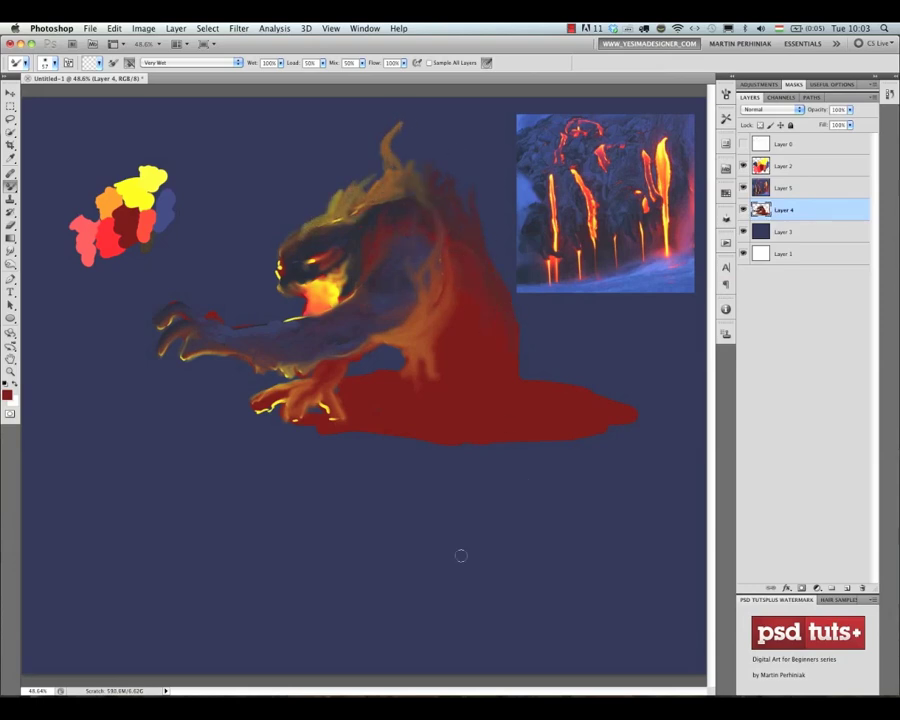
Extend the lava pool past the planted hand with the Mixer Brush and cover its surface with thin yellow-orange crack lines.
left_click_drag(376, 408, 459, 414)
left_click_drag(272, 426, 241, 400)
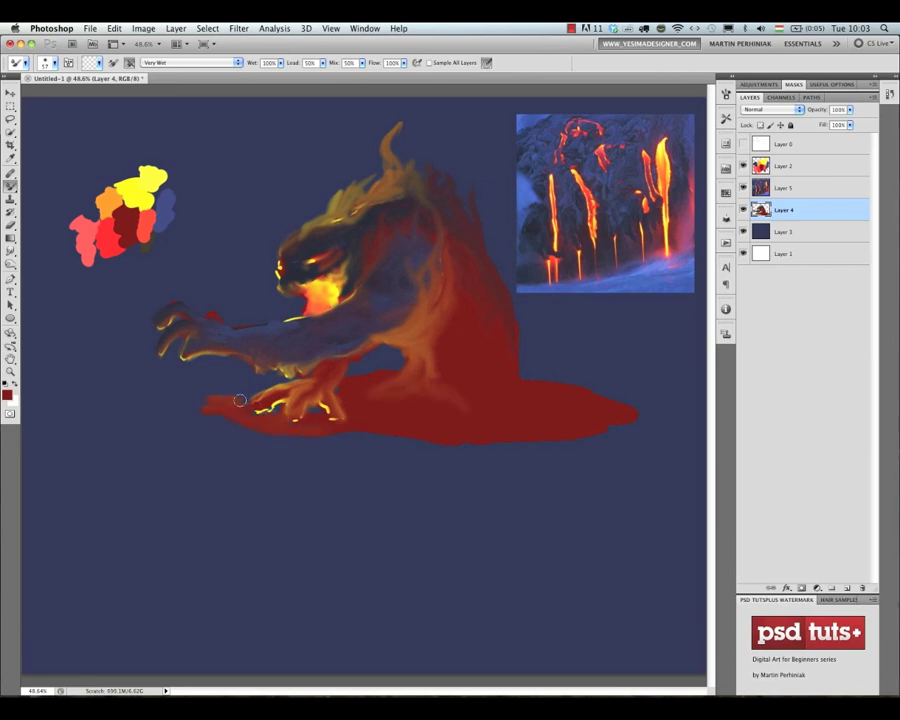
key("shift+b")
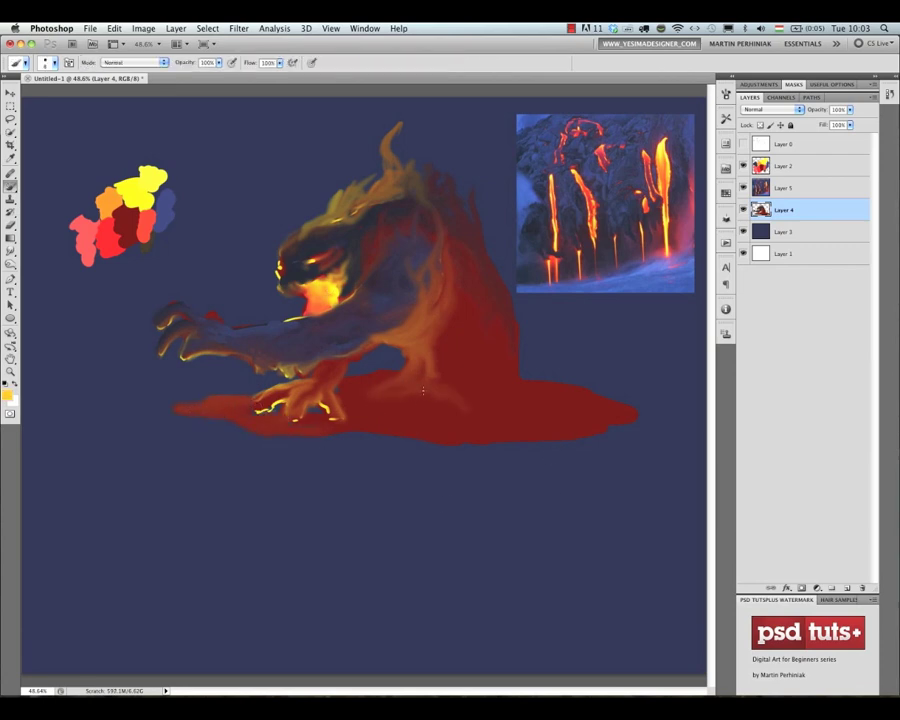
left_click_drag(402, 373, 444, 404)
left_click_drag(449, 408, 546, 408)
key("super+alt+z")
key("super+alt+z")
mouse_move(396, 372)
left_mouse_down()
mouse_move(361, 382)
mouse_move(554, 391)
mouse_move(526, 382)
left_mouse_up()
mouse_move(545, 402)
left_mouse_down()
mouse_move(610, 399)
mouse_move(470, 430)
mouse_move(227, 409)
mouse_move(250, 432)
mouse_move(330, 425)
left_mouse_up()
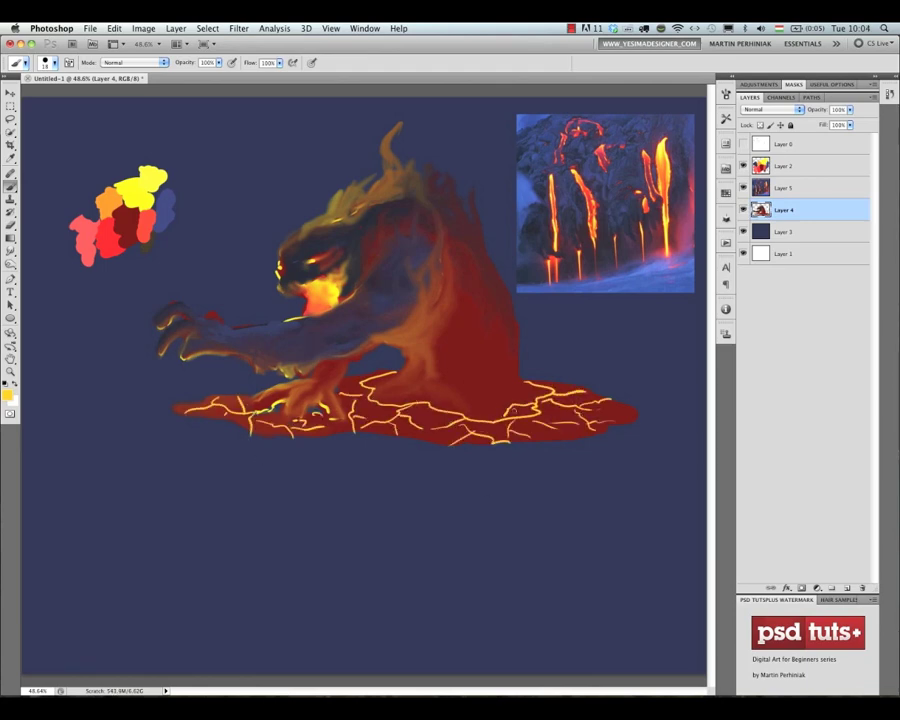
Draw yellow cracks over the face, shoulder and lower body, and add bright yellow and orange strokes along the crest of the back.
mouse_move(378, 300)
left_mouse_down()
mouse_move(403, 372)
mouse_move(430, 308)
mouse_move(405, 385)
mouse_move(440, 330)
mouse_move(470, 360)
mouse_move(490, 320)
mouse_move(503, 327)
left_mouse_up()
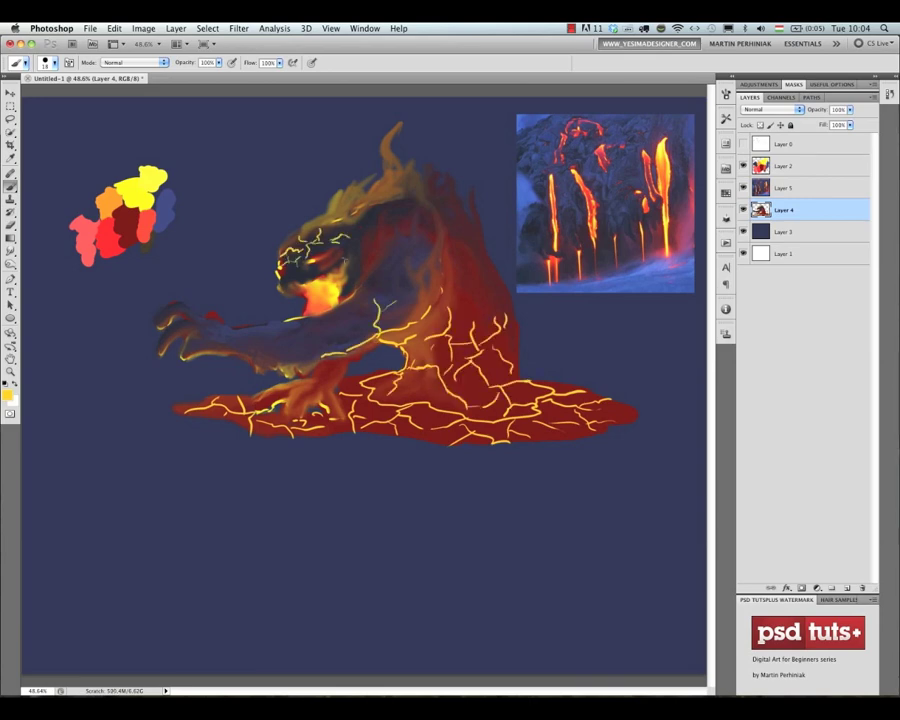
mouse_move(345, 258)
left_mouse_down()
mouse_move(470, 250)
mouse_move(515, 325)
left_mouse_up()
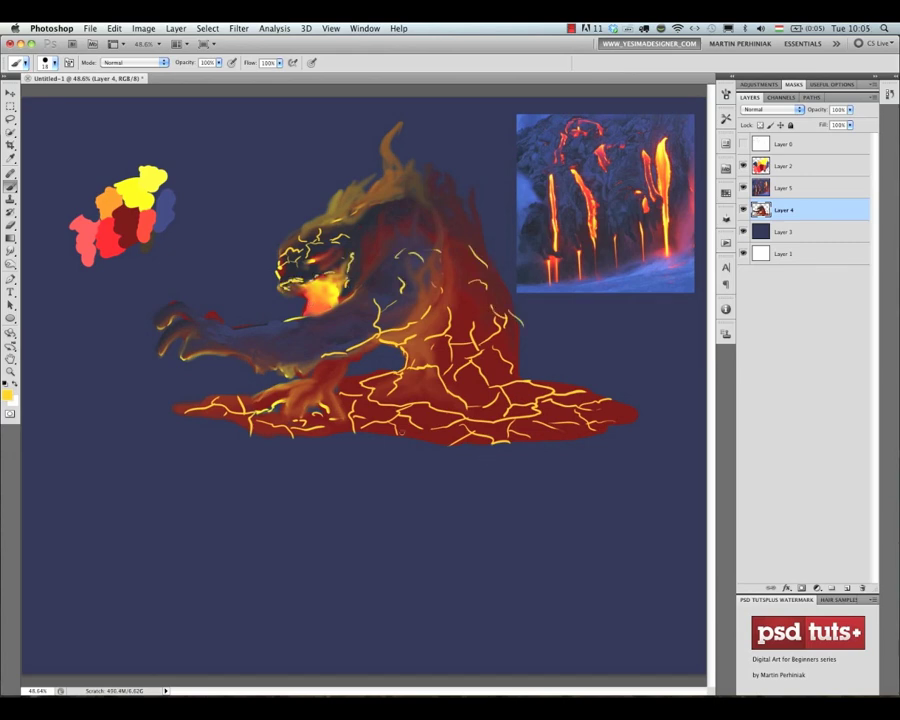
mouse_move(305, 225)
left_mouse_down()
mouse_move(400, 185)
mouse_move(430, 190)
mouse_move(444, 212)
left_mouse_up()
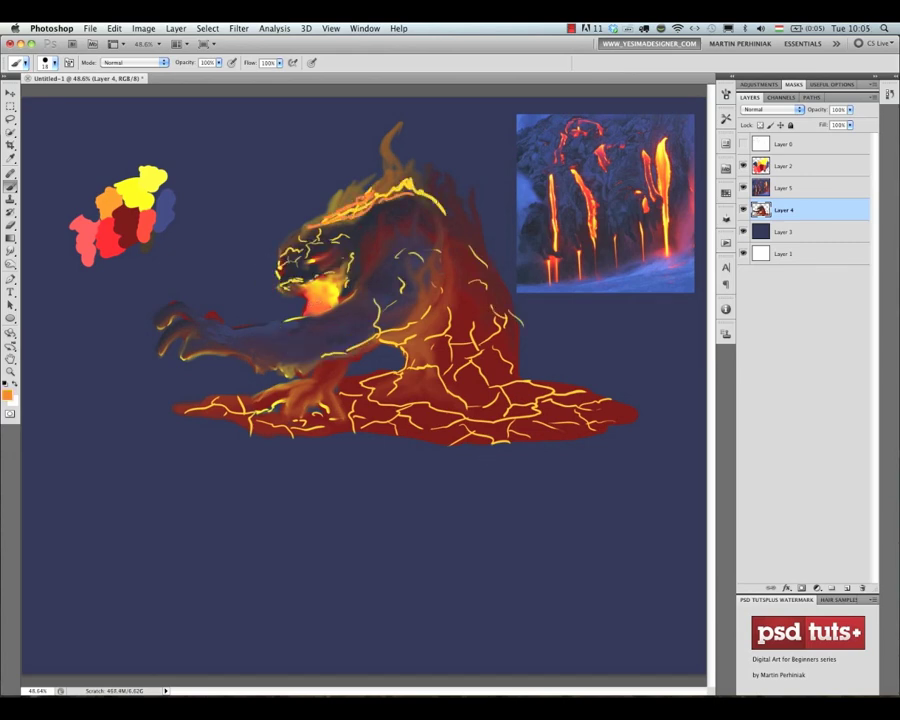
Add orange accents to the supporting arm and planted hand, and red lines along the top of the reaching arm and shoulder.
left_click_drag(413, 380, 440, 292)
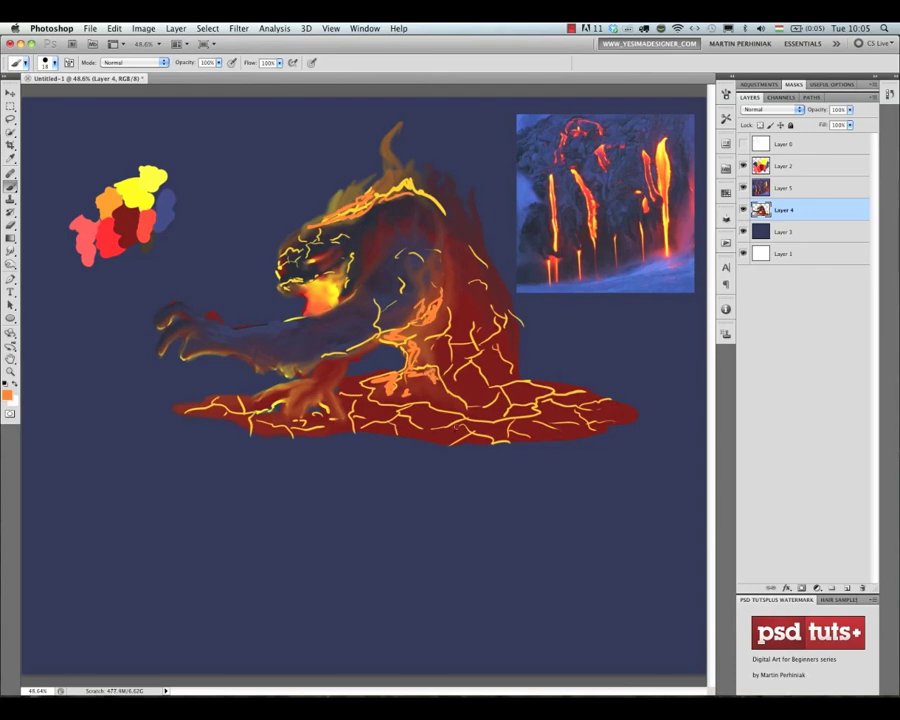
left_click_drag(330, 405, 296, 418)
mouse_move(236, 327)
left_mouse_down()
mouse_move(330, 315)
mouse_move(425, 265)
mouse_move(513, 323)
left_mouse_up()
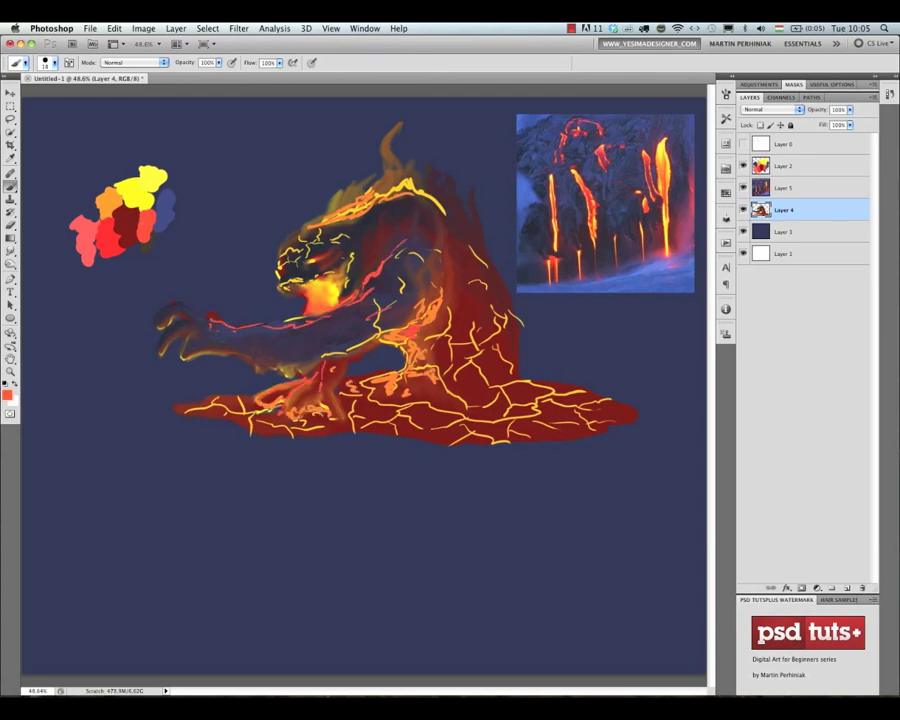
Blend the new strokes on the reaching arm, back crest, shoulder and supporting arm with the Mixer Brush on the Very Wet preset.
key("shift+b")
left_click_drag(377, 300, 207, 318)
mouse_move(349, 222)
left_mouse_down()
mouse_move(290, 238)
mouse_move(388, 189)
mouse_move(434, 203)
mouse_move(416, 180)
left_mouse_up()
mouse_move(470, 247)
left_mouse_down()
mouse_move(490, 280)
mouse_move(464, 250)
left_mouse_up()
mouse_move(384, 333)
left_mouse_down()
mouse_move(427, 326)
mouse_move(431, 292)
mouse_move(368, 302)
mouse_move(400, 274)
left_mouse_up()
mouse_move(412, 348)
left_mouse_down()
mouse_move(468, 320)
mouse_move(391, 392)
mouse_move(455, 396)
left_mouse_up()
left_click_drag(372, 392, 415, 390)
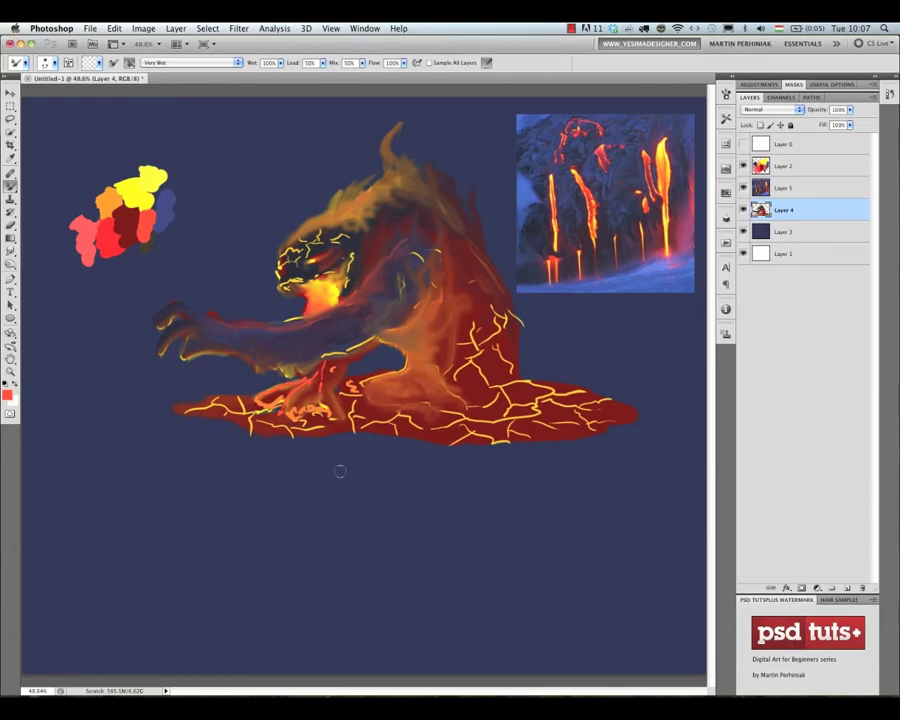
Blend the planted hand and soften the cracks across the lower body and most of the lava pool.
left_click_drag(328, 362, 284, 412)
mouse_move(418, 400)
left_mouse_down()
mouse_move(467, 416)
mouse_move(600, 412)
left_mouse_up()
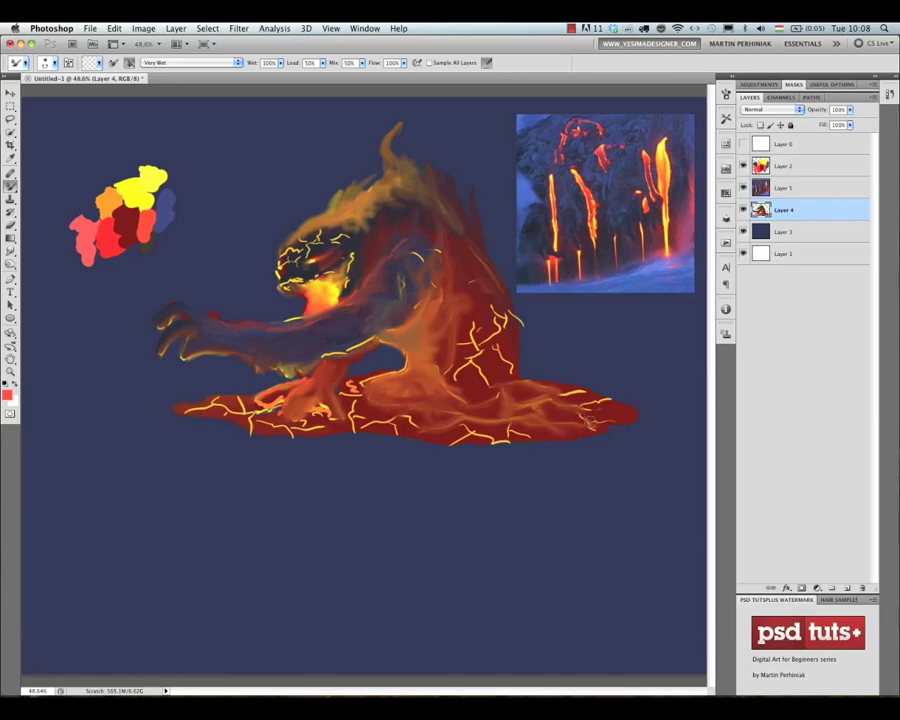
mouse_move(452, 440)
left_mouse_down()
mouse_move(514, 436)
mouse_move(506, 440)
left_mouse_up()
left_click_drag(454, 372, 484, 380)
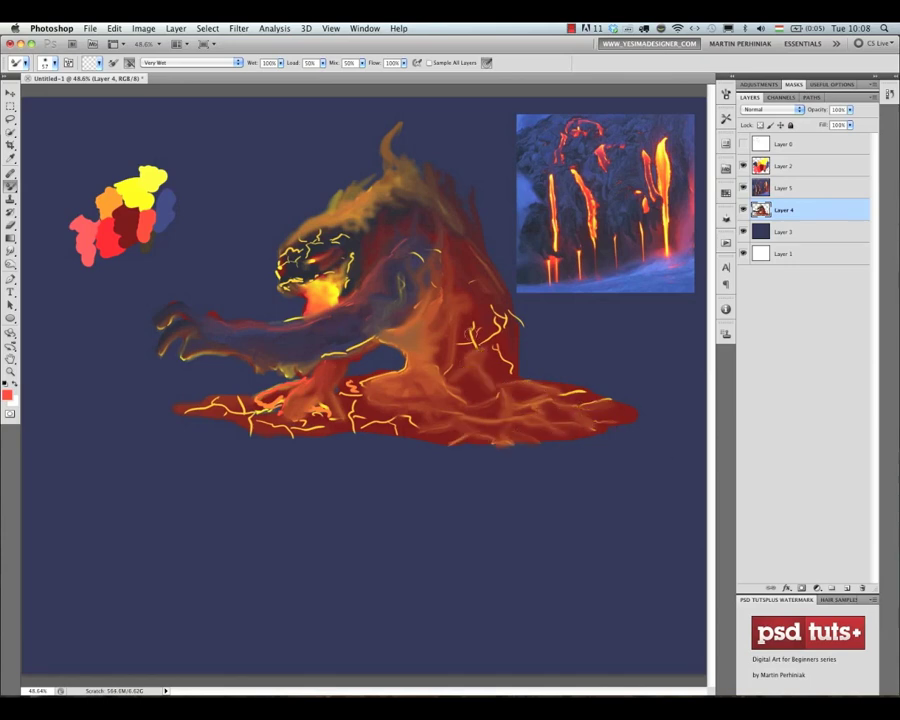
mouse_move(472, 322)
left_mouse_down()
mouse_move(477, 334)
mouse_move(412, 424)
left_mouse_up()
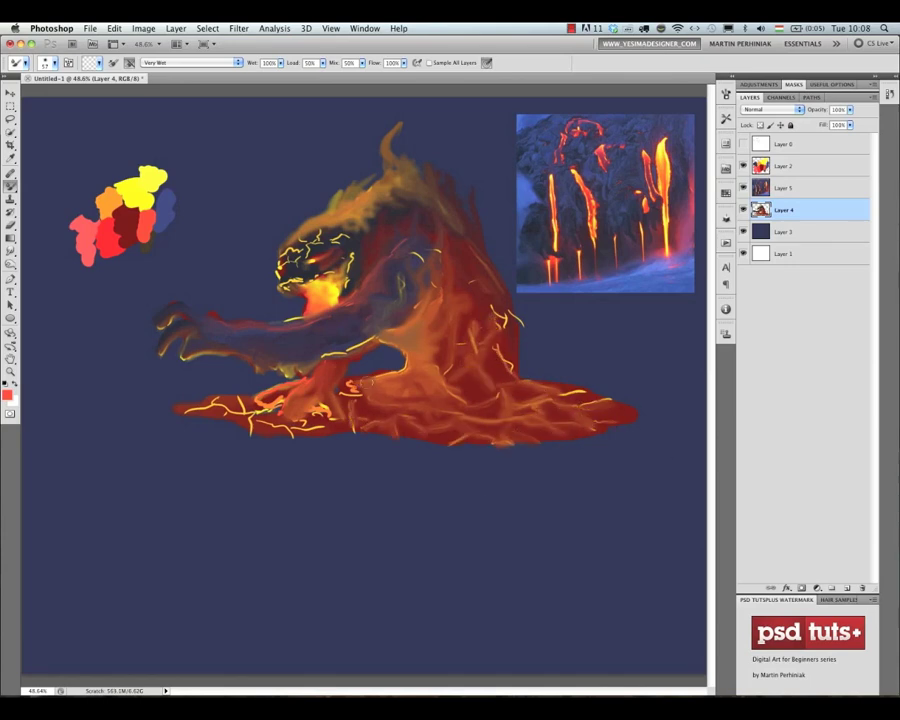
Brighten the eye with yellow from the palette, and shade the top of the head with dark red.
key("b")
left_click(135, 188, "alt")
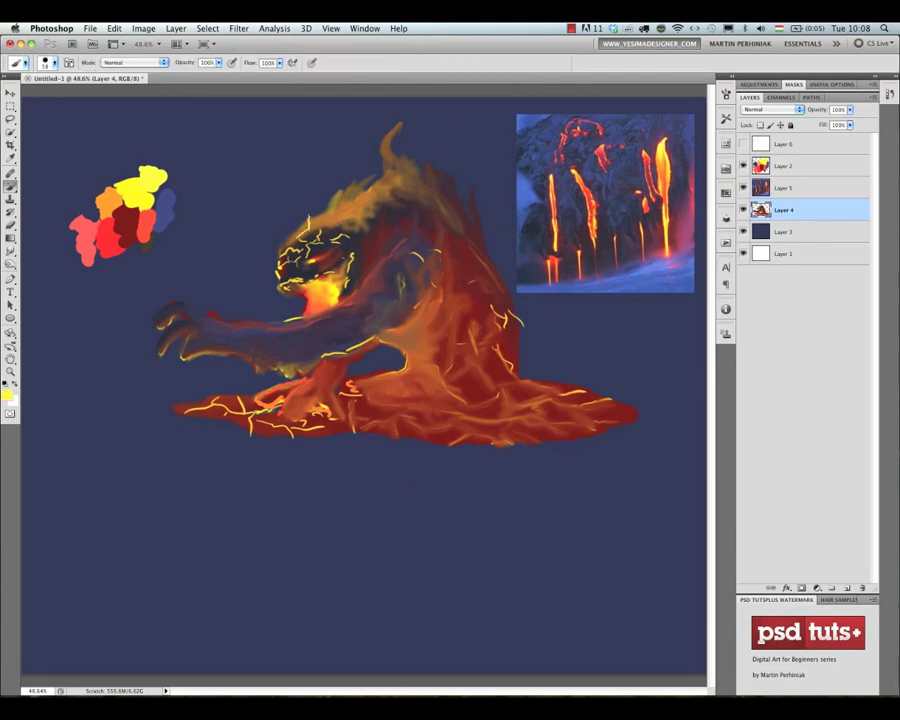
key("super+z")
left_click_drag(303, 260, 320, 259)
left_click(104, 203, "alt")
left_click(126, 225, "alt")
mouse_move(355, 209)
left_mouse_down()
mouse_move(378, 194)
mouse_move(359, 193)
mouse_move(363, 187)
mouse_move(341, 210)
mouse_move(351, 210)
mouse_move(366, 238)
mouse_move(322, 217)
left_mouse_up()
left_click(135, 188, "alt")
key("shift+b")
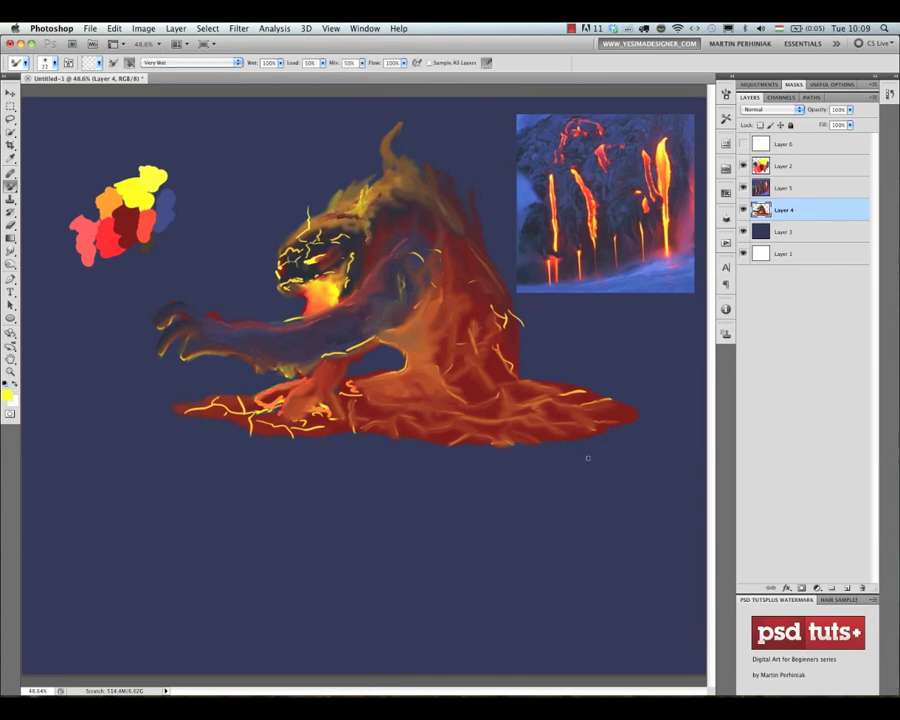
Sample red from the lava photo and paint a glowing ridge from the forehead over the upper back.
key("shift+b")
left_click(584, 195, "alt")
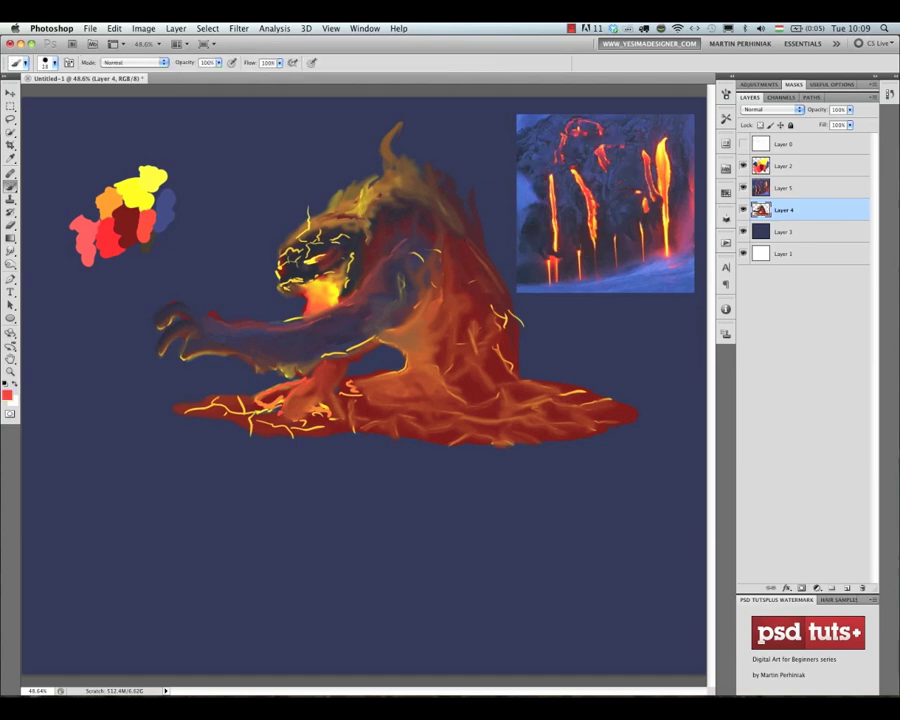
left_click(154, 185, "alt")
mouse_move(336, 214)
left_mouse_down()
mouse_move(358, 203)
mouse_move(334, 216)
left_mouse_up()
mouse_move(384, 193)
left_mouse_down()
mouse_move(328, 217)
mouse_move(388, 190)
left_mouse_up()
left_click(584, 195, "alt")
mouse_move(322, 218)
left_mouse_down()
mouse_move(391, 191)
mouse_move(330, 214)
mouse_move(400, 194)
mouse_move(401, 214)
mouse_move(431, 212)
left_mouse_up()
Blend the red ridge into branching flame-like streaks and erase the rough edges around the face and back.
key("shift+b")
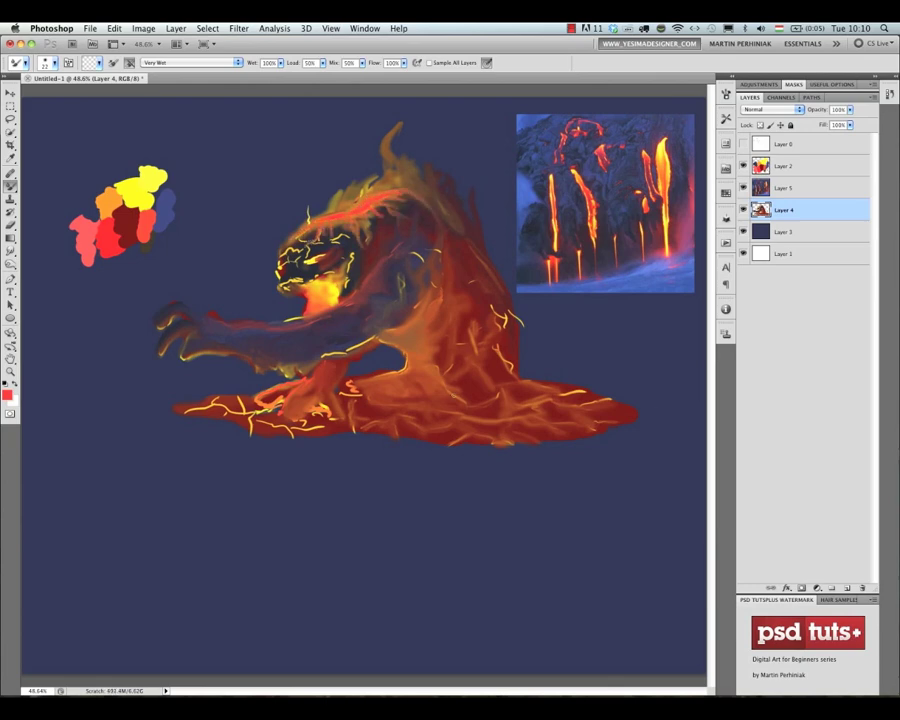
left_click_drag(345, 195, 378, 186)
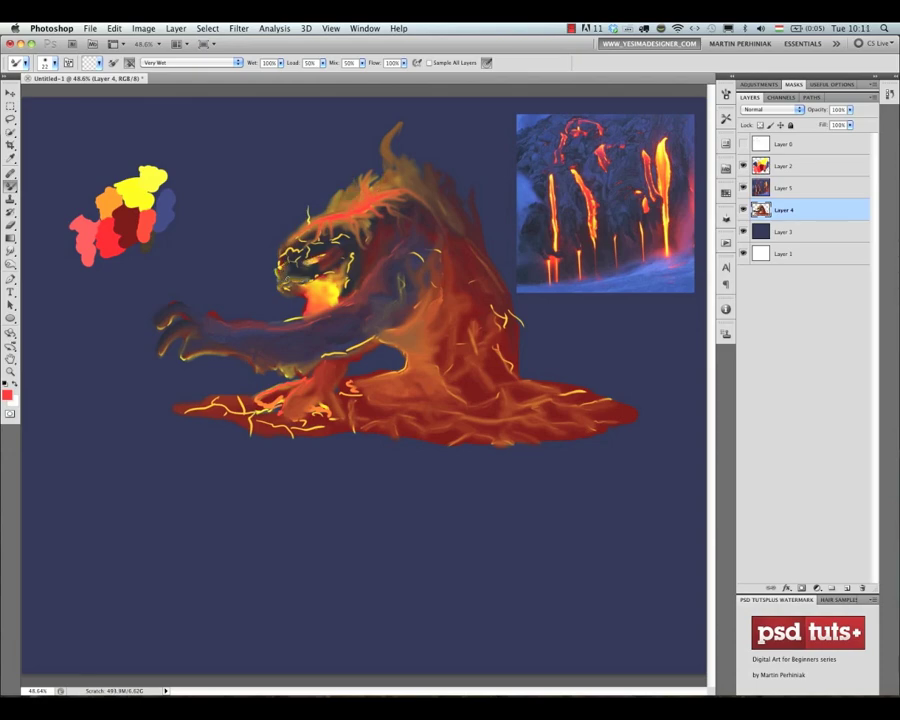
key("b")
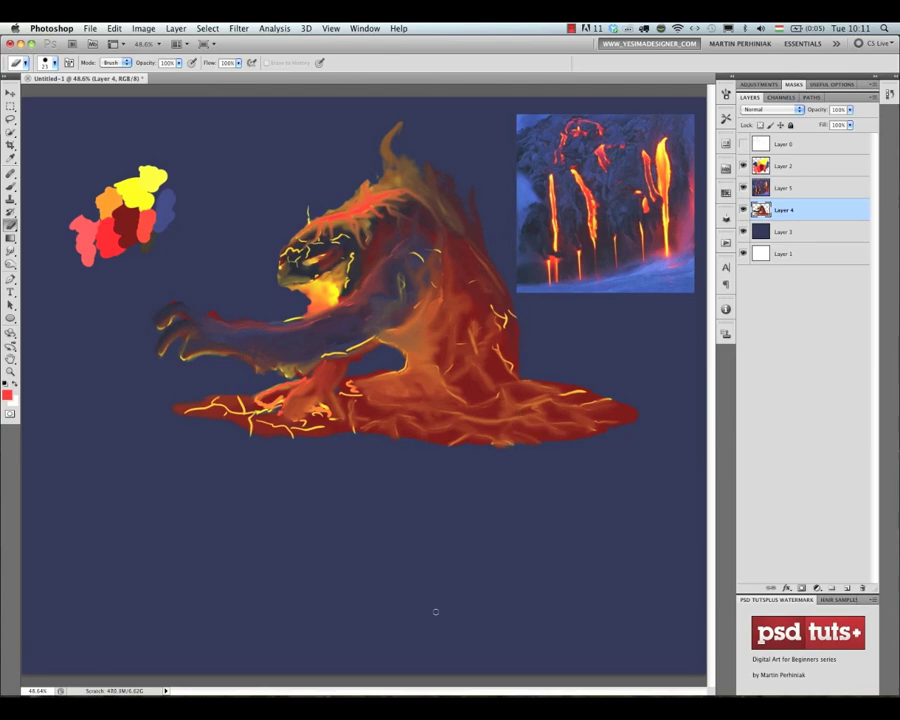
Try filling the background on Layer 3 with dark brown and with blue sampled from the lava photo.
key("b")
left_click(784, 231)
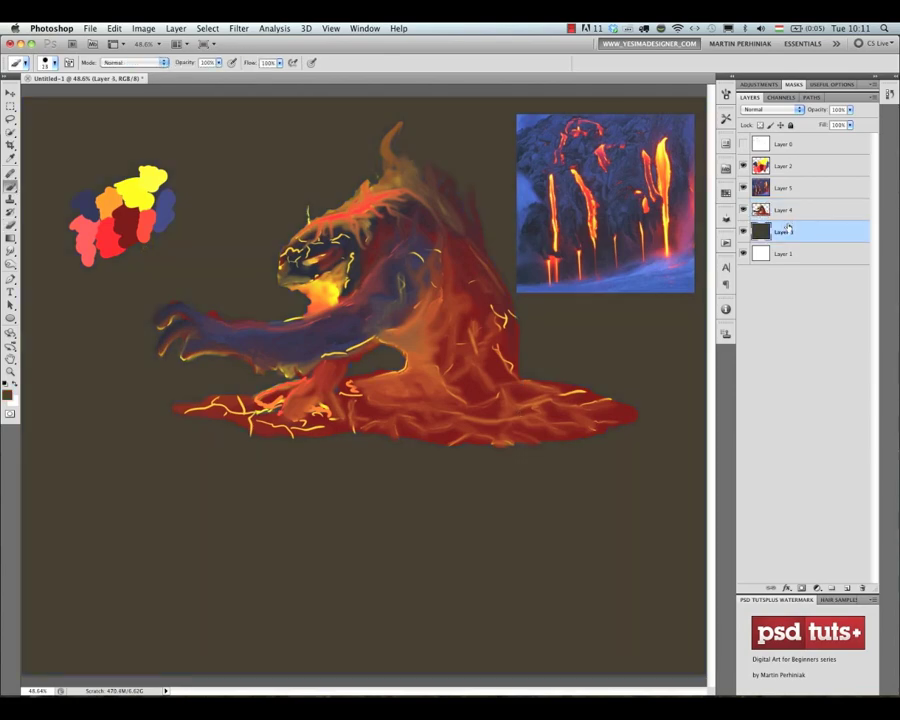
key("super+z")
left_click(649, 269, "alt")
key("alt+BackSpace")
key("super+z")
Fill the background on Layer 3 with a dark purple sampled from the rocks in the lava photo.
left_click(779, 233)
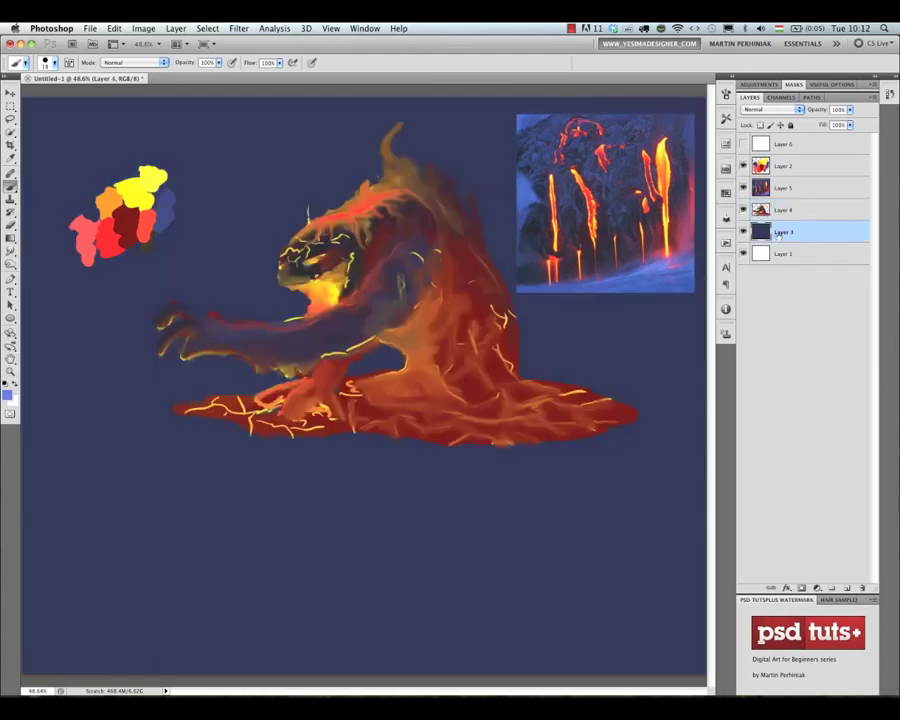
key("alt+BackSpace")
key("super+z")
left_click(585, 239, "alt")
key("alt+BackSpace")
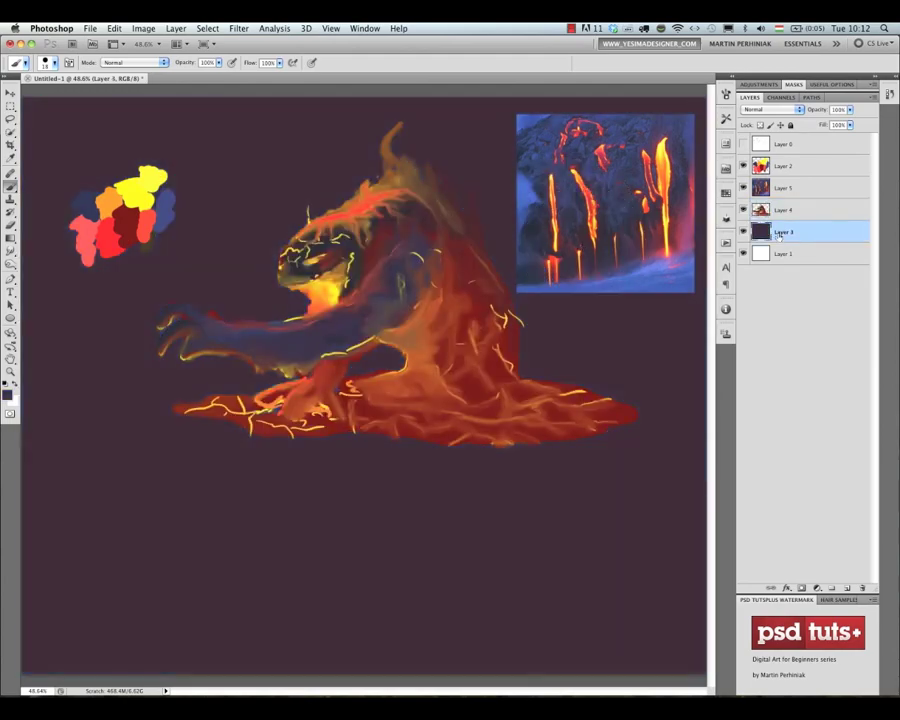
key("super+z")
key("super+z")
Move the creature on Layer 4 slightly down and to the right on the canvas.
key("v")
left_click(783, 210)
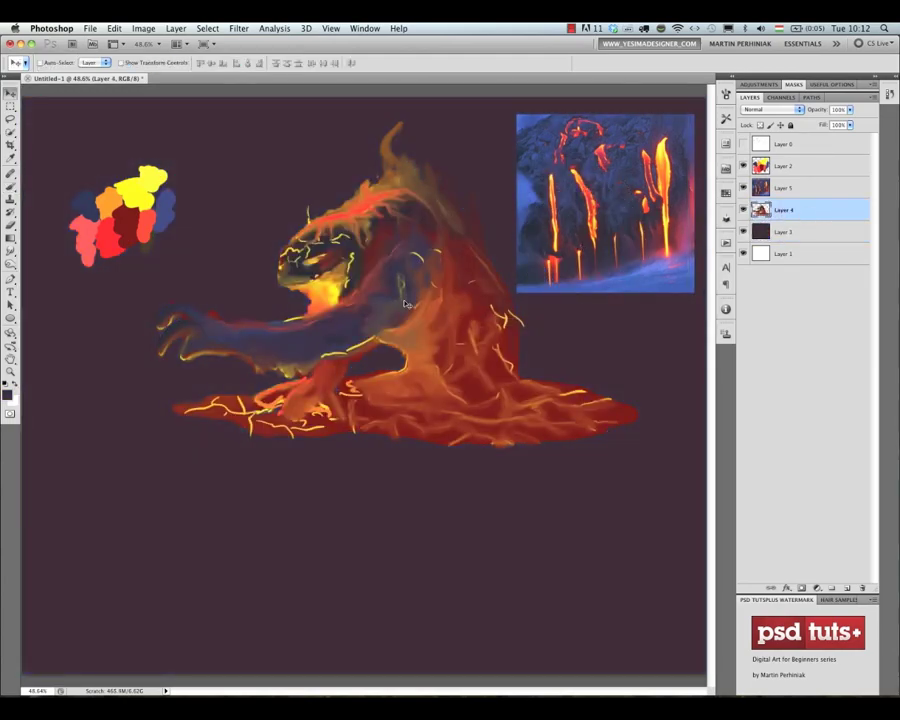
left_click_drag(380, 486, 372, 511)
left_click_drag(435, 380, 455, 397)
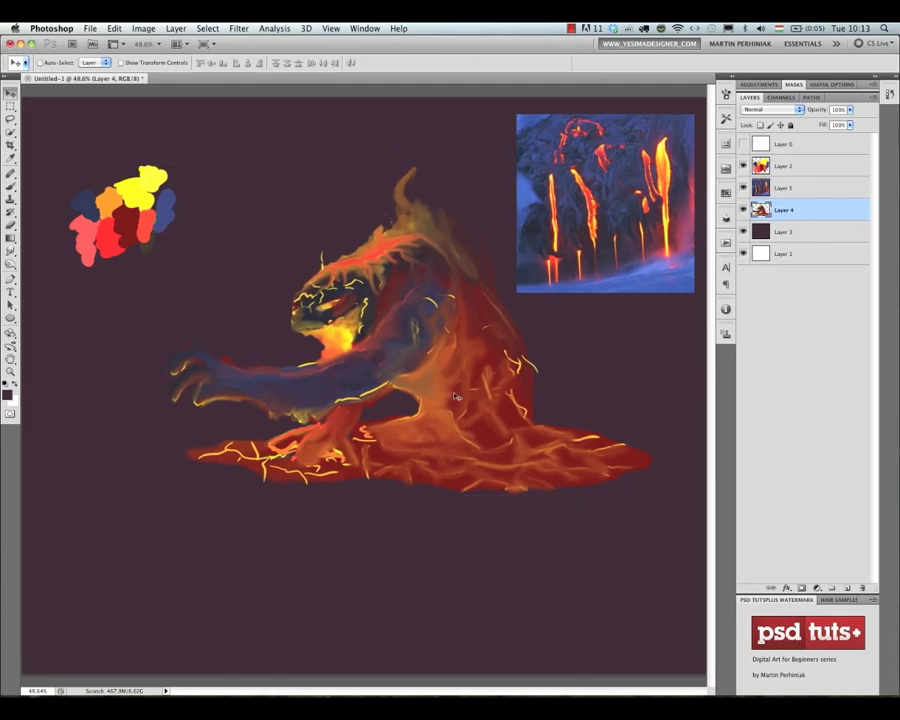
Paint dark dripping strands across the glowing mouth and define the jaw with dark blue and maroon using a small brush.
key("b")
scroll(341, 323, "up", 5)
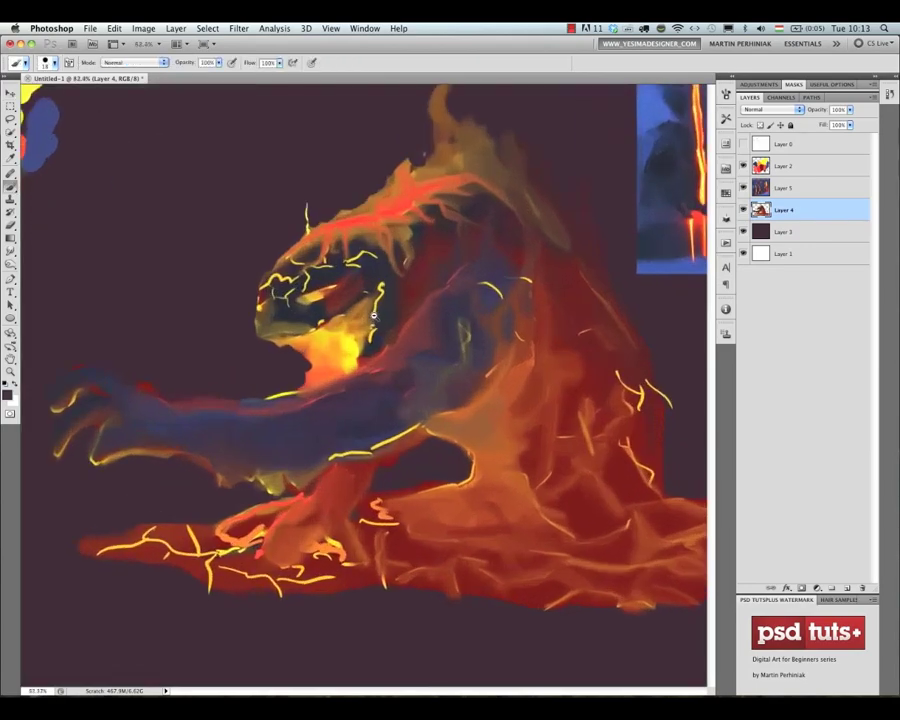
scroll(320, 322, "down", 1)
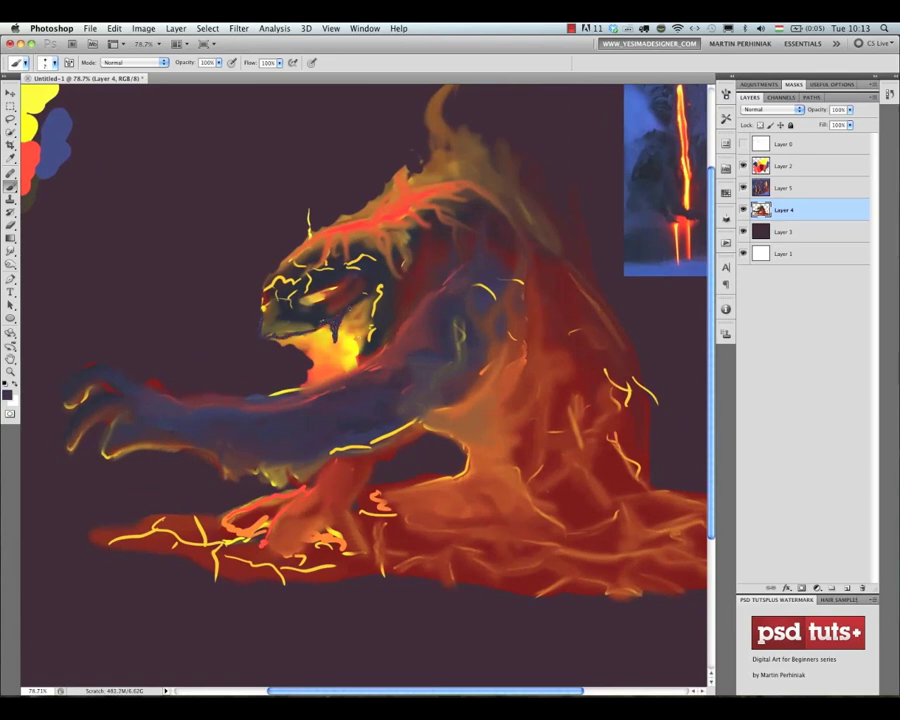
mouse_move(350, 336)
left_mouse_down()
mouse_move(356, 362)
mouse_move(366, 291)
mouse_move(365, 324)
left_mouse_up()
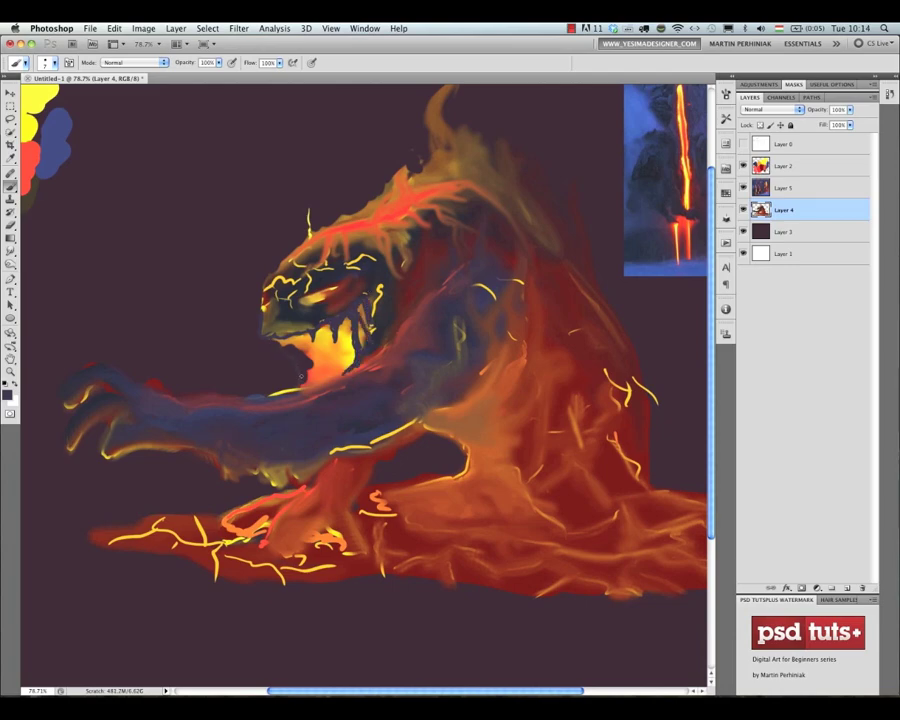
left_click_drag(300, 345, 306, 374)
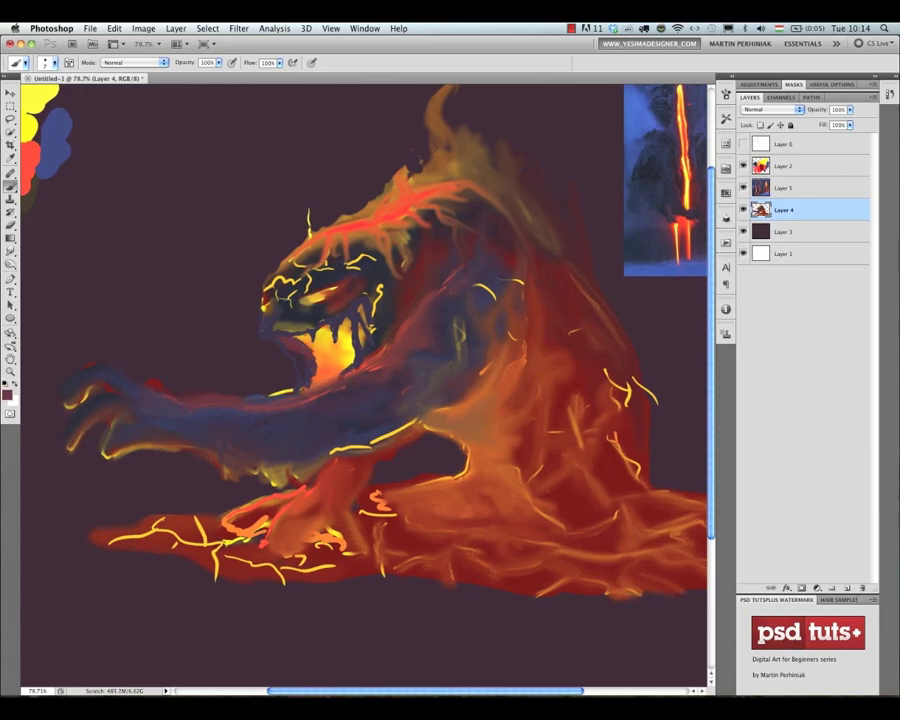
left_click_drag(337, 326, 333, 385)
left_click_drag(321, 324, 302, 386)
Add thin orange edge lines along the mouth, jaw and nose, and bright yellow highlights in the eye and on the nose.
left_click(322, 373, "alt")
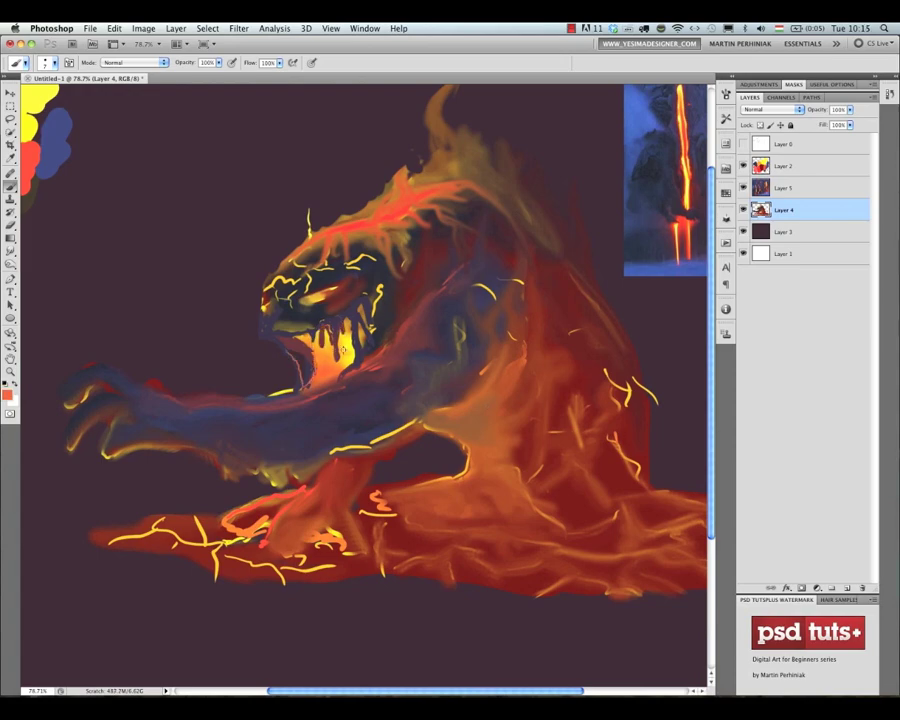
left_click(238, 250, "alt")
left_click(250, 240, "alt")
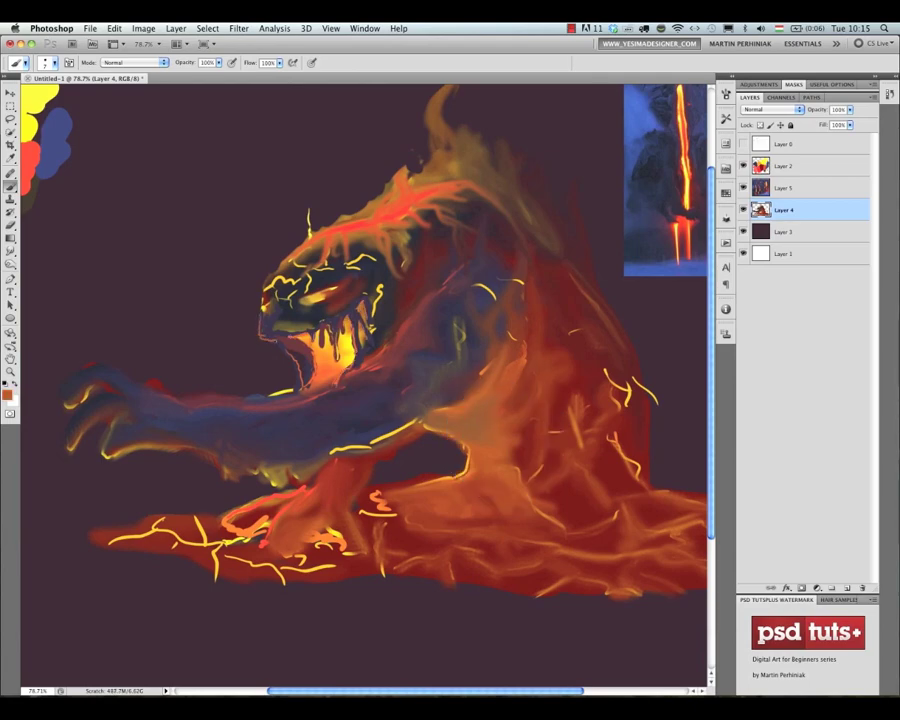
left_click_drag(261, 313, 274, 267)
left_click(307, 347, "alt")
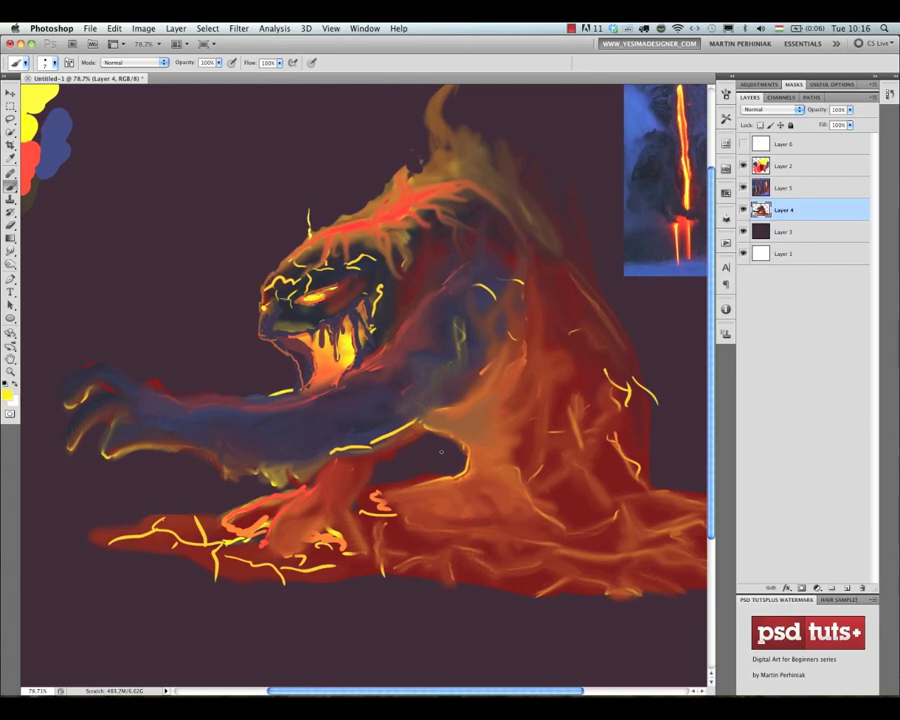
Paint black contours around the nose, eye and mouth drips, and add black shading along the cheek and jaw.
left_click(186, 219, "alt")
left_click_drag(332, 332, 342, 345)
mouse_move(293, 303)
left_mouse_down()
mouse_move(321, 299)
mouse_move(286, 306)
left_mouse_up()
left_click_drag(270, 309, 260, 323)
mouse_move(359, 302)
left_mouse_down()
mouse_move(329, 313)
mouse_move(351, 338)
left_mouse_up()
left_click_drag(331, 319, 335, 334)
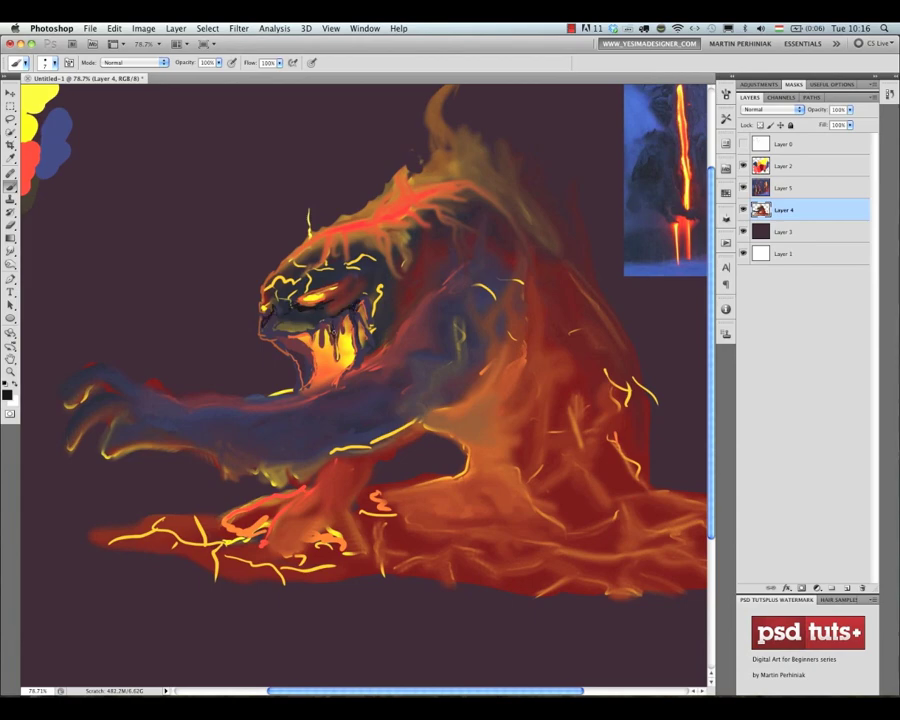
mouse_move(286, 306)
left_mouse_down()
mouse_move(296, 322)
mouse_move(292, 310)
mouse_move(369, 274)
mouse_move(325, 291)
left_mouse_up()
left_click_drag(358, 357, 390, 287)
left_click_drag(383, 337, 357, 366)
key("super+minus")
key("super+minus")
scroll(384, 314, "up", 5)
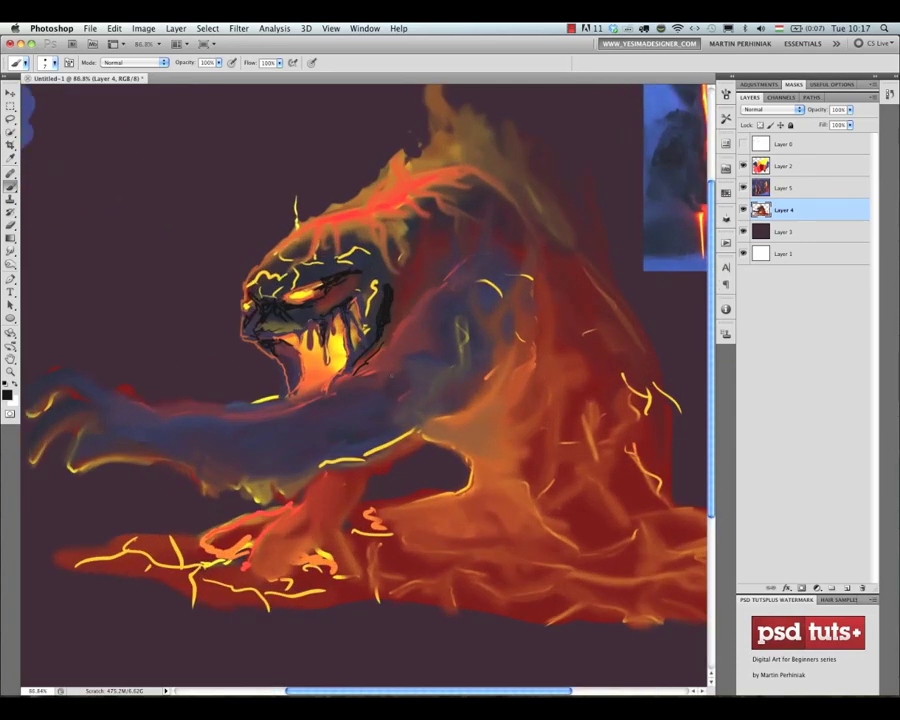
scroll(420, 380, "down", 2)
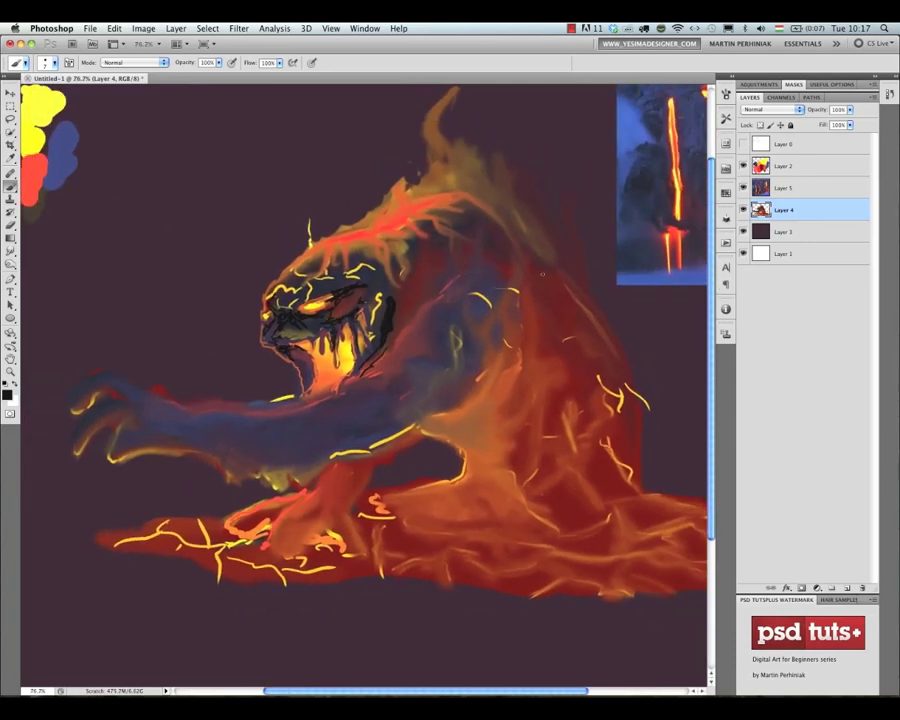
Save the document as lava.psd.
key("super+s")
type("lava")
left_click(251, 287)
key("Return")
Blend the dark shading on the face and strengthen the black contours around the eye, mouth, cheek and jaw.
key("shift+b")
key("shift+b")
key("shift+b")
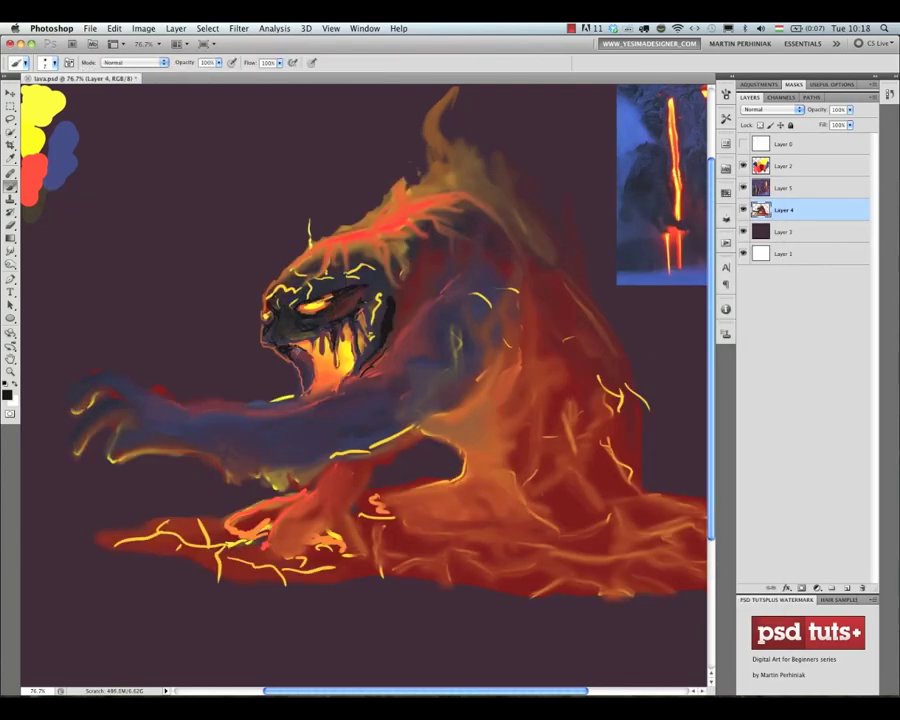
key("shift+b")
left_click(211, 222, "alt")
left_click_drag(374, 294, 370, 321)
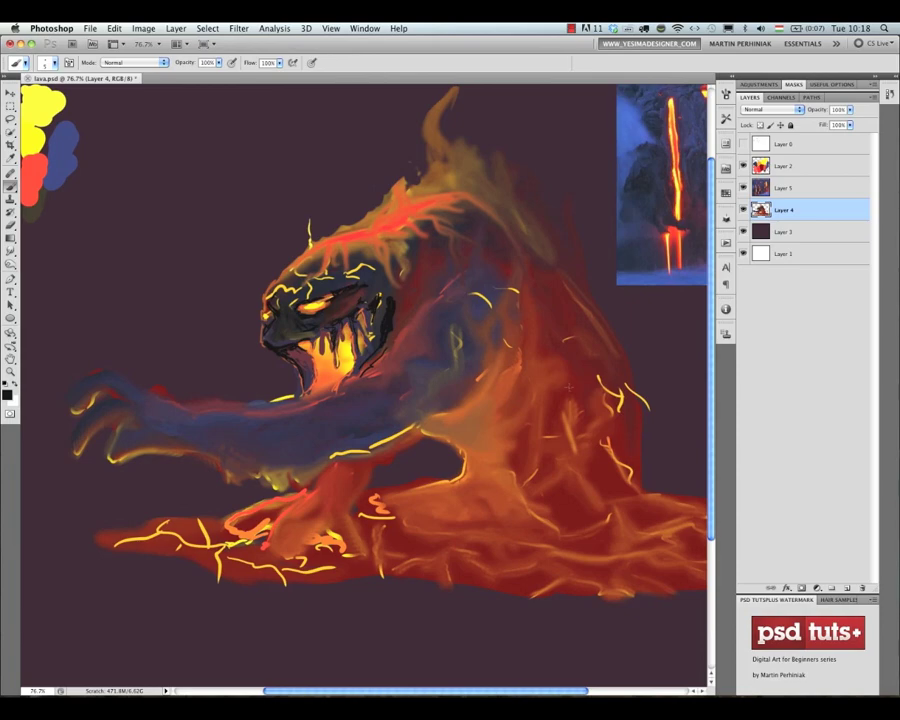
Paint thick black contours and branching rock cracks over the outstretched arm and its clawed fingers.
mouse_move(298, 401)
left_mouse_down()
mouse_move(358, 370)
mouse_move(264, 404)
left_mouse_up()
mouse_move(163, 396)
left_mouse_down()
mouse_move(219, 417)
mouse_move(221, 406)
mouse_move(274, 403)
left_mouse_up()
key("bracketright")
key("bracketright")
mouse_move(178, 405)
left_mouse_down()
mouse_move(227, 411)
mouse_move(287, 402)
mouse_move(110, 445)
mouse_move(75, 425)
left_mouse_up()
mouse_move(150, 395)
left_mouse_down()
mouse_move(75, 395)
mouse_move(181, 424)
mouse_move(330, 392)
mouse_move(380, 410)
mouse_move(363, 398)
mouse_move(422, 390)
left_mouse_up()
left_click_drag(294, 439, 314, 460)
left_click_drag(244, 445, 276, 475)
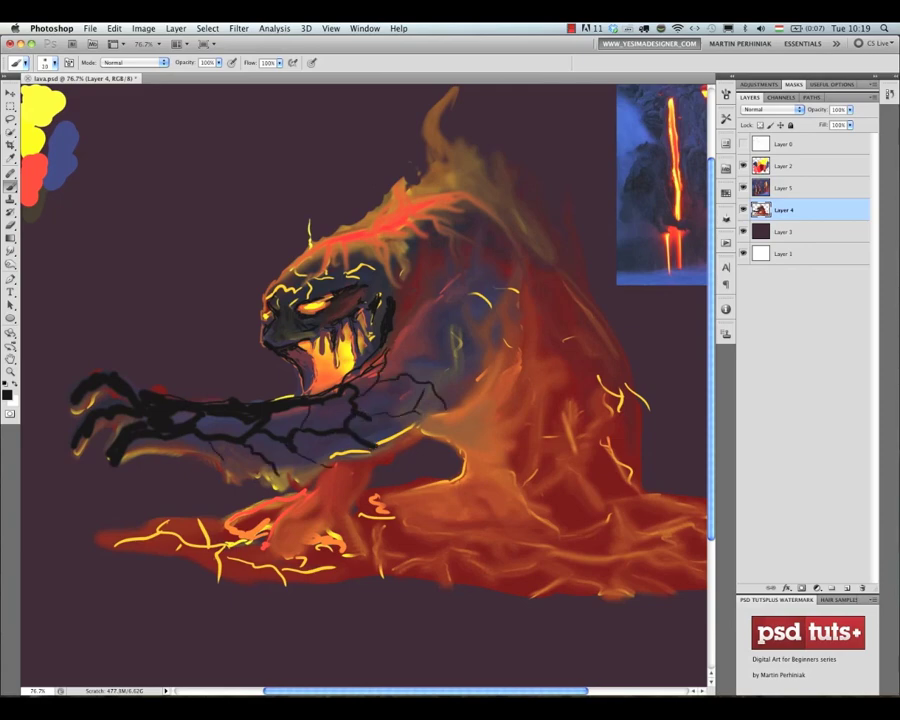
Add thin yellow glowing lines beside the black arm cracks and along the arm's edges toward the shoulder.
key("x")
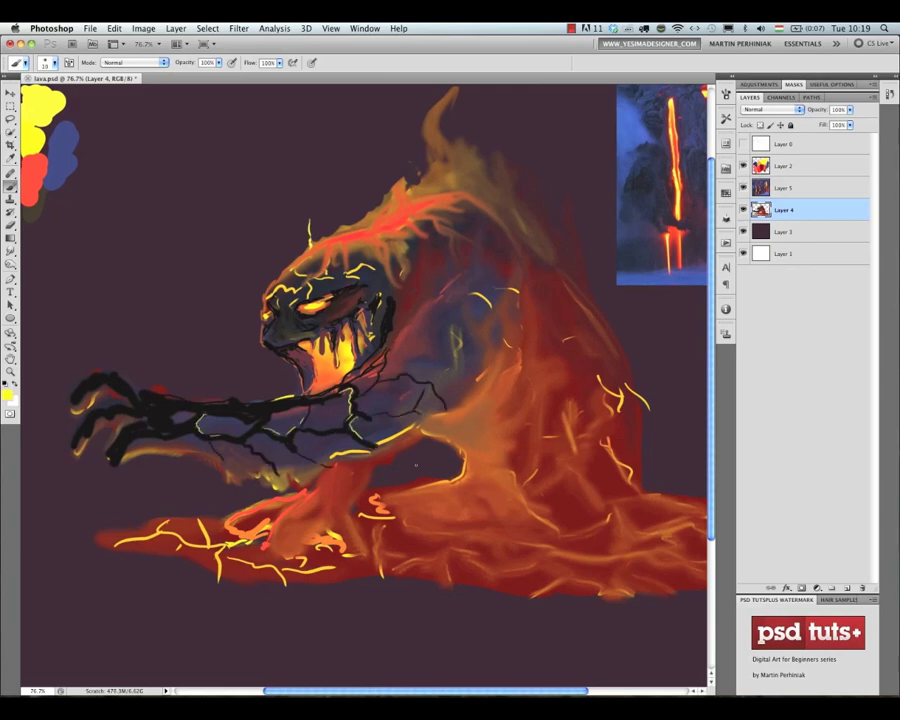
left_click_drag(365, 409, 391, 405)
left_click_drag(338, 383, 360, 368)
mouse_move(372, 381)
left_mouse_down()
mouse_move(393, 375)
mouse_move(434, 290)
left_mouse_up()
left_click_drag(170, 451, 207, 455)
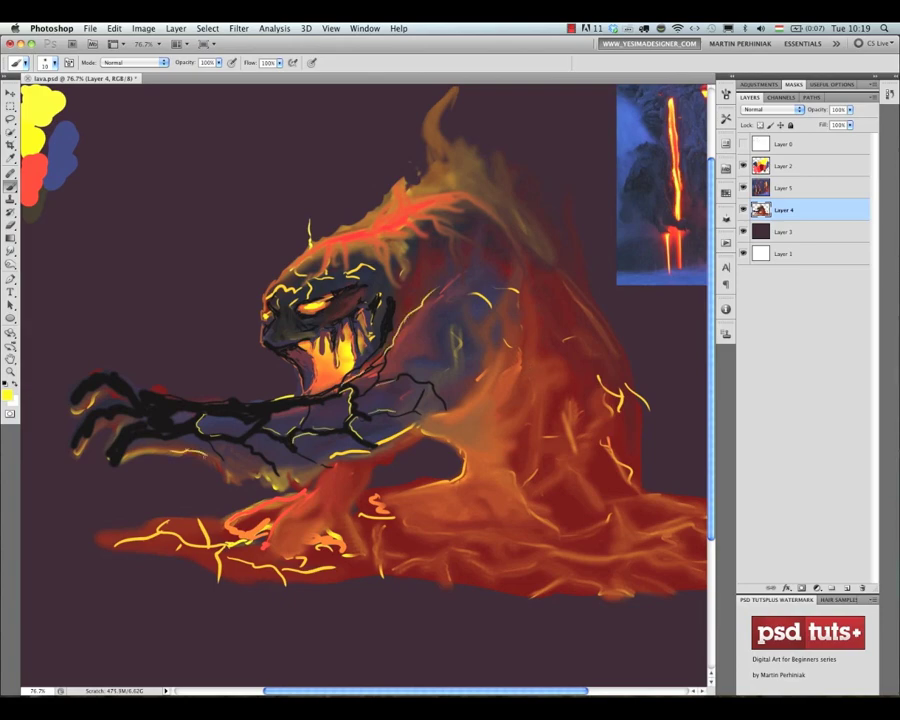
left_click_drag(420, 416, 496, 368)
Paint a cluster of thin orange flame strokes rising from the shoulder.
left_click_drag(441, 281, 456, 262)
left_click_drag(457, 273, 467, 246)
left_click_drag(429, 291, 440, 263)
mouse_move(462, 269)
left_mouse_down()
mouse_move(495, 275)
mouse_move(493, 255)
left_mouse_up()
mouse_move(421, 296)
left_mouse_down()
mouse_move(436, 260)
mouse_move(443, 268)
mouse_move(460, 255)
mouse_move(485, 258)
mouse_move(495, 270)
mouse_move(500, 262)
left_mouse_up()
Draw spiky yellow and dark red flame strokes along the crest from the head to the upper back.
left_click(412, 237, "alt")
left_click_drag(332, 234, 339, 213)
left_click_drag(341, 229, 403, 181)
left_click(424, 256, "alt")
left_click_drag(403, 181, 418, 198)
mouse_move(324, 239)
left_mouse_down()
mouse_move(296, 255)
mouse_move(388, 195)
mouse_move(440, 187)
left_mouse_up()
Outline the outstretched hand's fingers and wrist with reddish-brown strokes sampled from the body.
left_click(371, 273, "alt")
key("super+Tab")
key("super+Tab")
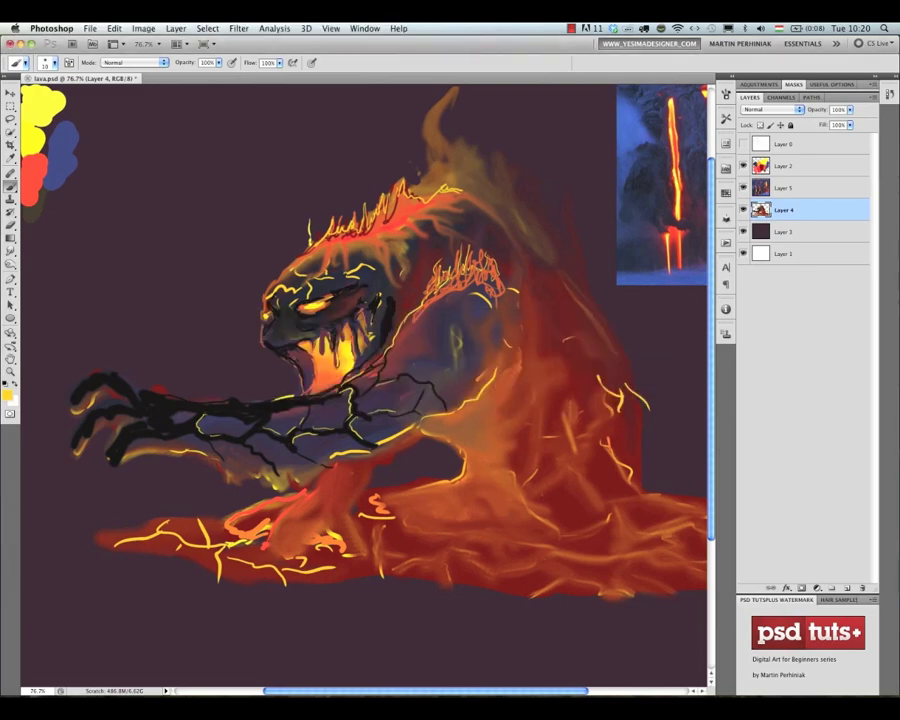
left_click(298, 386, "alt")
scroll(247, 342, "down", 3)
scroll(247, 342, "up", 3)
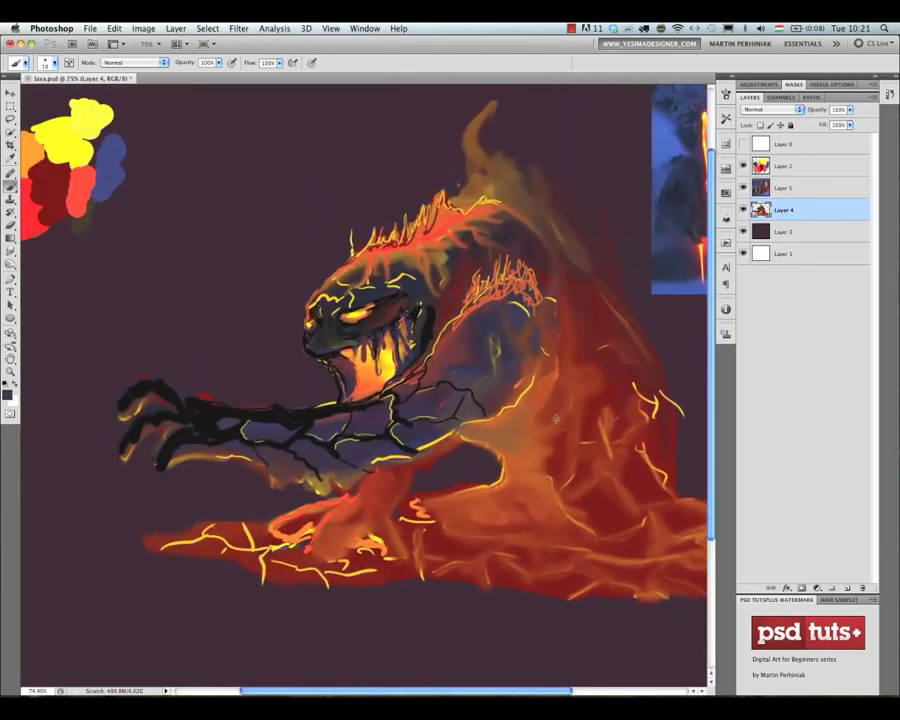
left_click(556, 418, "alt")
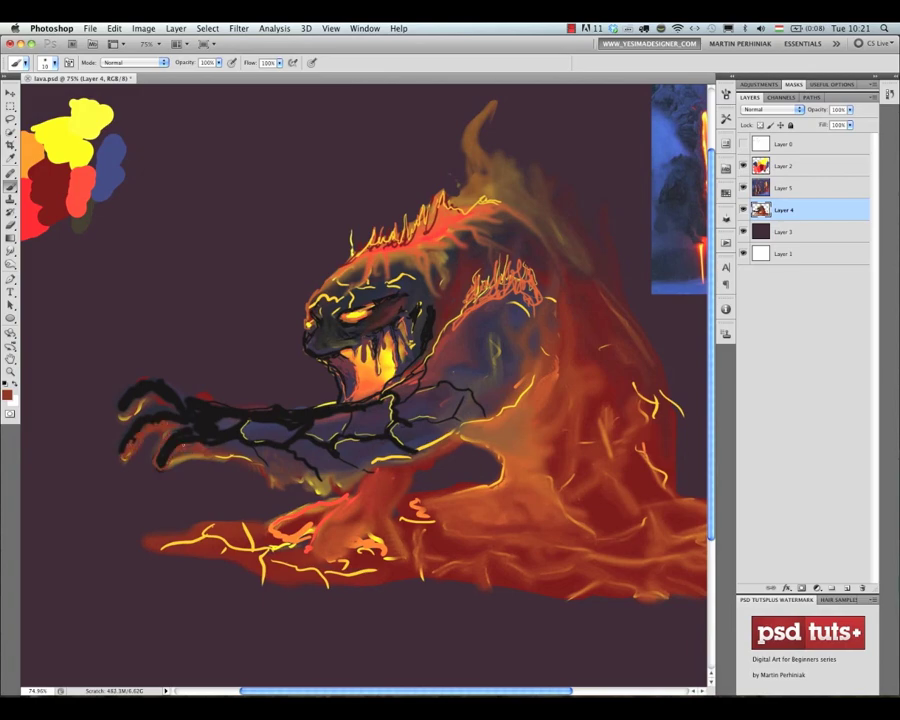
mouse_move(136, 416)
left_mouse_down()
mouse_move(176, 403)
mouse_move(161, 385)
mouse_move(239, 404)
left_mouse_up()
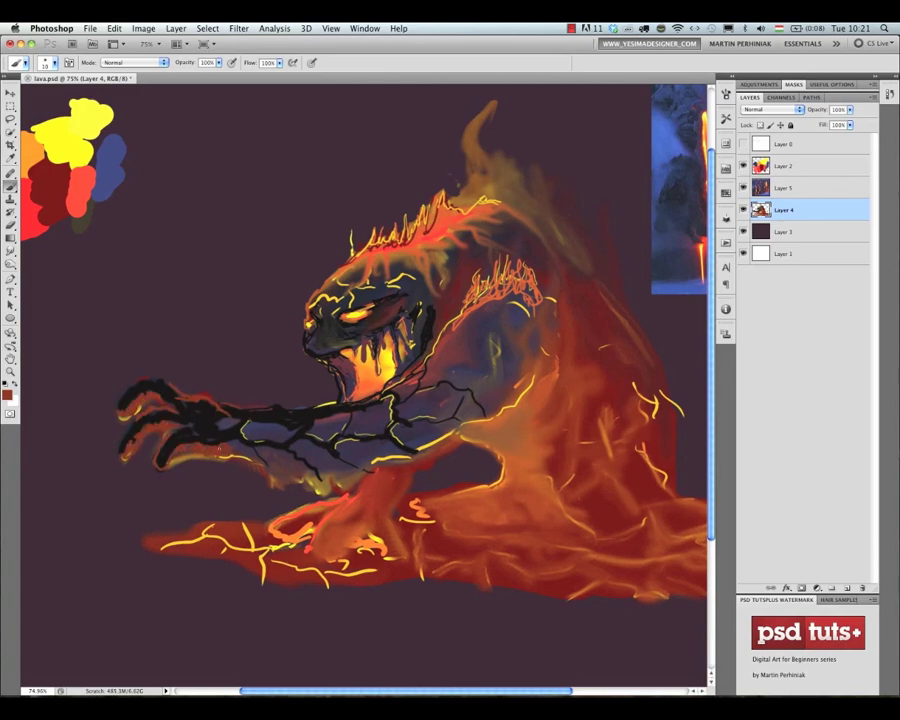
Paint bright yellow and red patches on the upper arm and blend them into flames with the Mixer Brush.
left_click(391, 345, "alt")
mouse_move(448, 366)
left_mouse_down()
mouse_move(458, 366)
mouse_move(470, 330)
left_mouse_up()
left_click(377, 374, "alt")
left_click_drag(410, 387, 462, 352)
mouse_move(462, 352)
left_mouse_down()
mouse_move(500, 322)
mouse_move(508, 347)
left_mouse_up()
left_click_drag(505, 316, 523, 320)
key("shift+b")
mouse_move(446, 371)
left_mouse_down()
mouse_move(466, 354)
mouse_move(452, 345)
mouse_move(432, 373)
mouse_move(486, 368)
left_mouse_up()
key("shift+b")
left_click(391, 345, "alt")
left_click(422, 235, "alt")
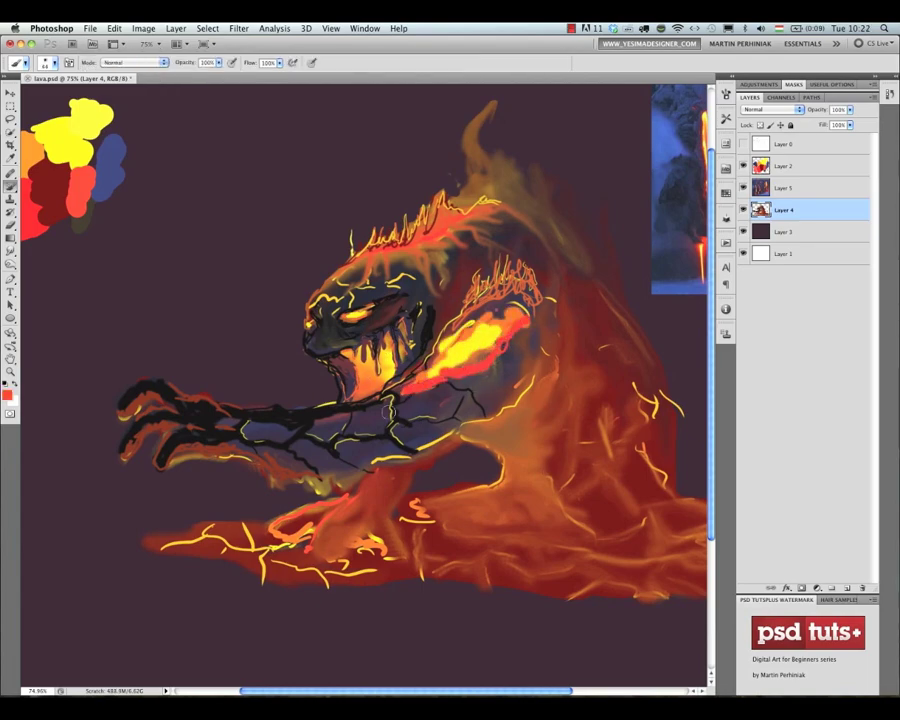
key("shift+b")
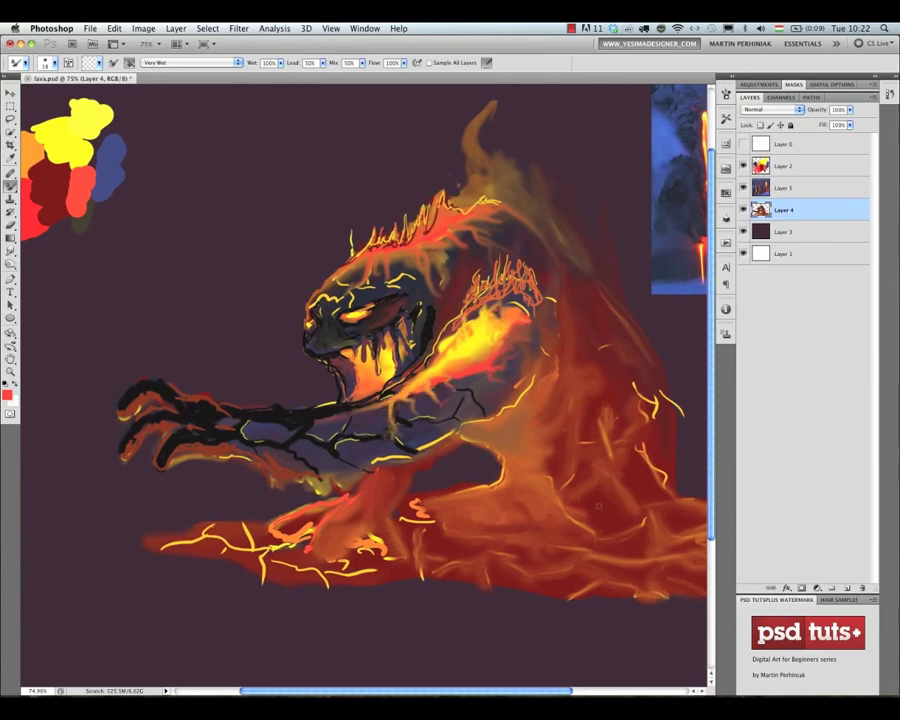
Build up yellow flames on the head crest, blend them upward with the Mixer Brush and add small sparks above.
key("shift+b")
left_click(472, 336, "alt")
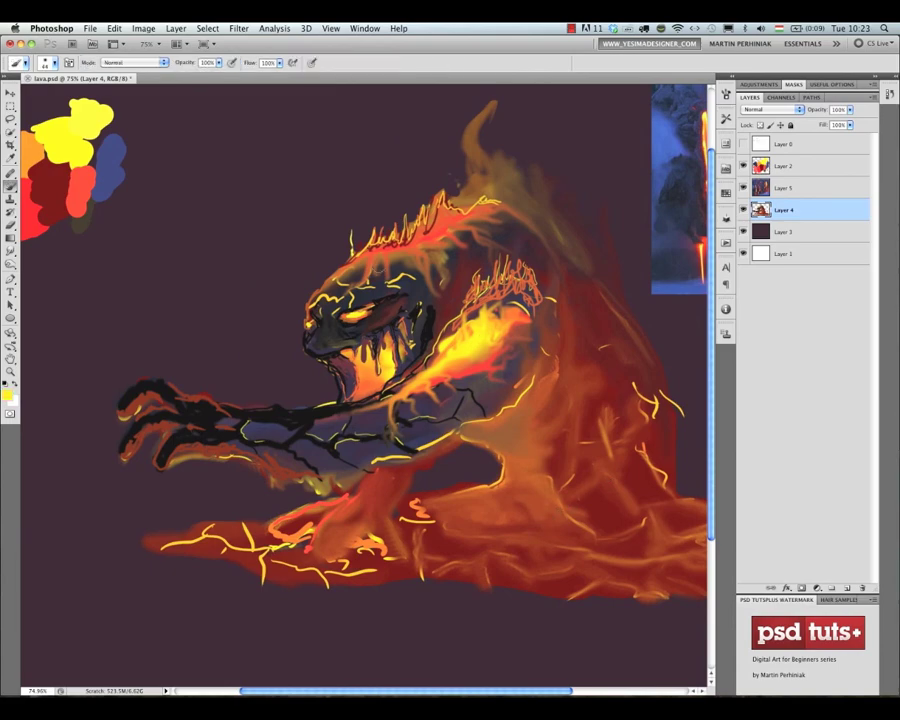
left_click_drag(368, 243, 435, 207)
key("shift+b")
mouse_move(362, 245)
left_mouse_down()
mouse_move(396, 239)
mouse_move(426, 219)
mouse_move(412, 226)
mouse_move(401, 207)
mouse_move(423, 187)
mouse_move(429, 192)
left_mouse_up()
left_click_drag(388, 233, 378, 216)
key("shift+b")
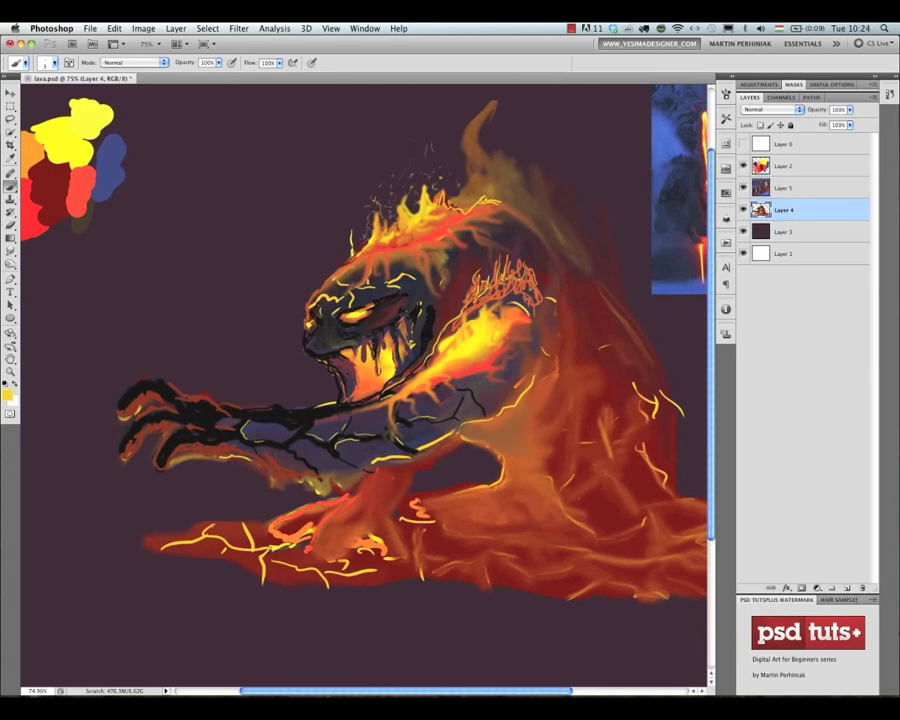
Blend the orange strokes above the shoulder into the dark neck and back with the Mixer Brush.
key("shift+b")
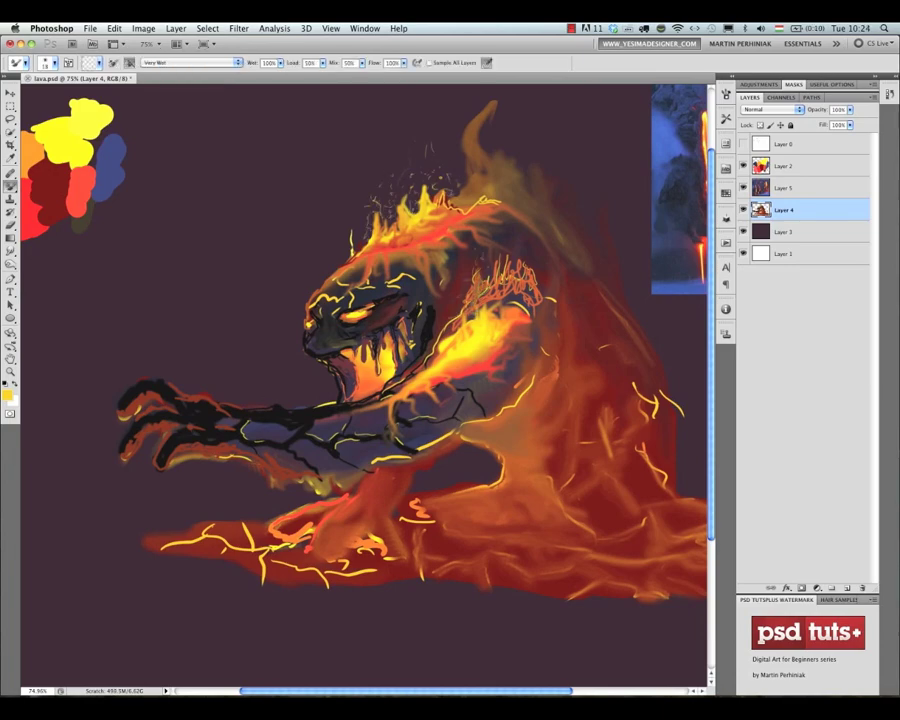
mouse_move(474, 303)
left_mouse_down()
mouse_move(520, 266)
mouse_move(550, 283)
mouse_move(468, 312)
left_mouse_up()
left_click(536, 283, "alt")
left_click_drag(520, 290, 495, 256)
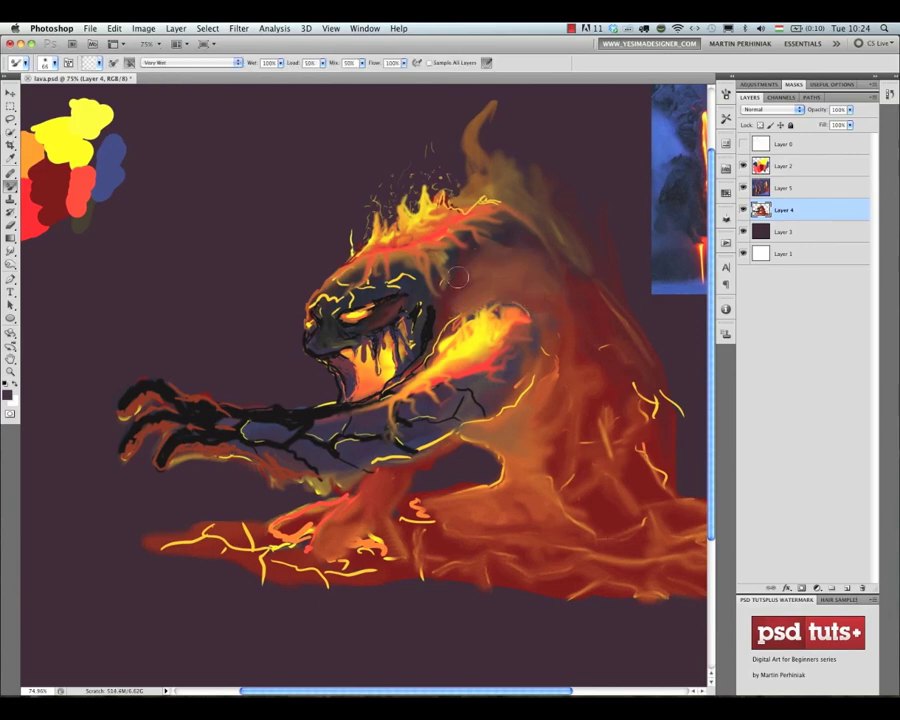
left_click_drag(448, 302, 500, 305)
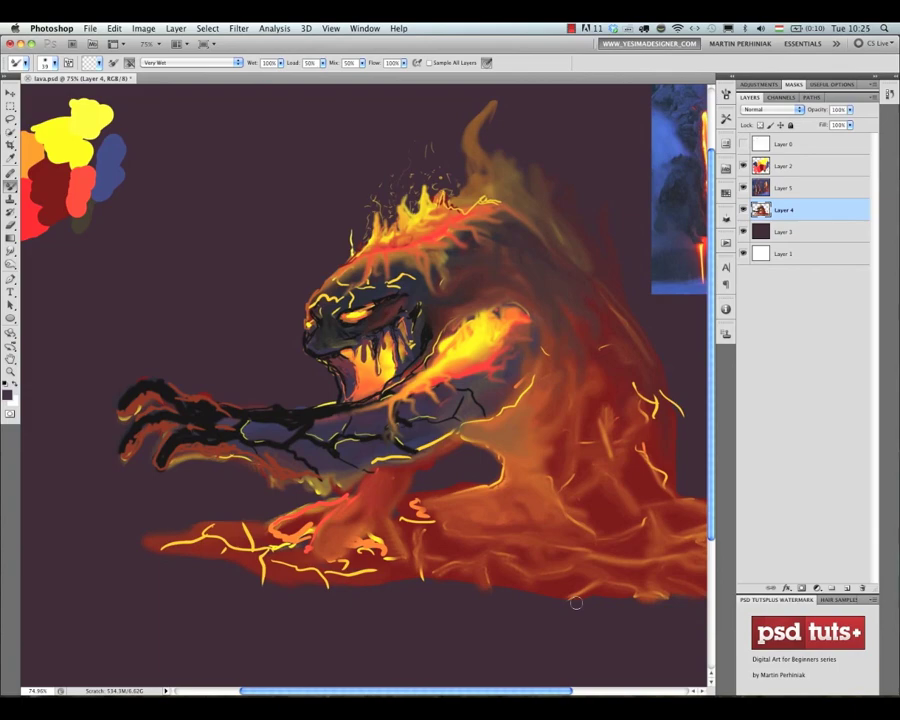
Blend the yellow lines on the forehead and brow into the head's dark skin.
mouse_move(340, 284)
left_mouse_down()
mouse_move(316, 314)
mouse_move(318, 342)
left_mouse_up()
key("super+Tab")
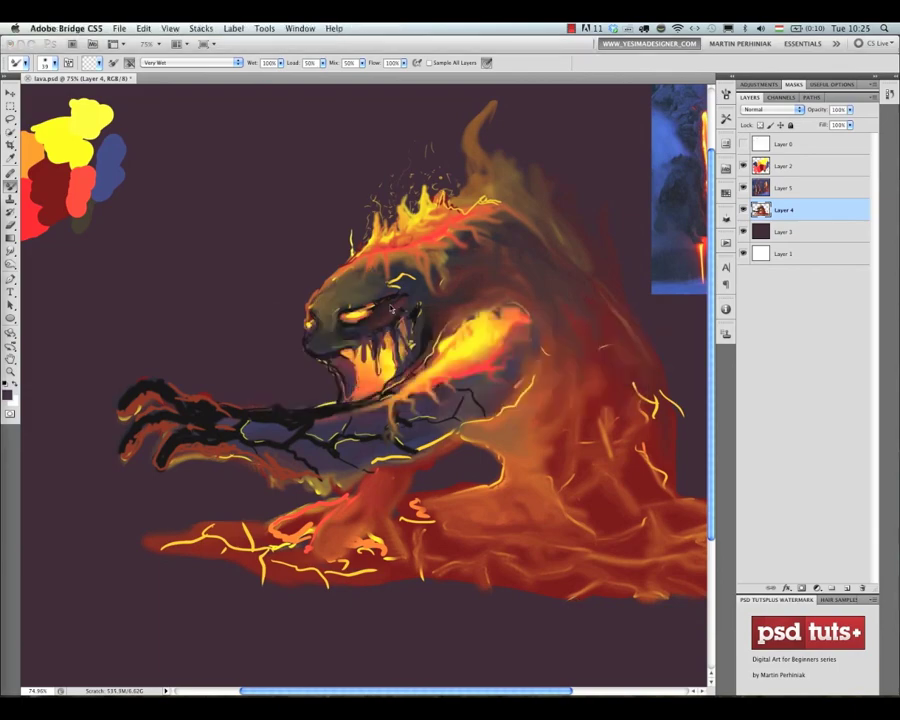
key("super+Tab")
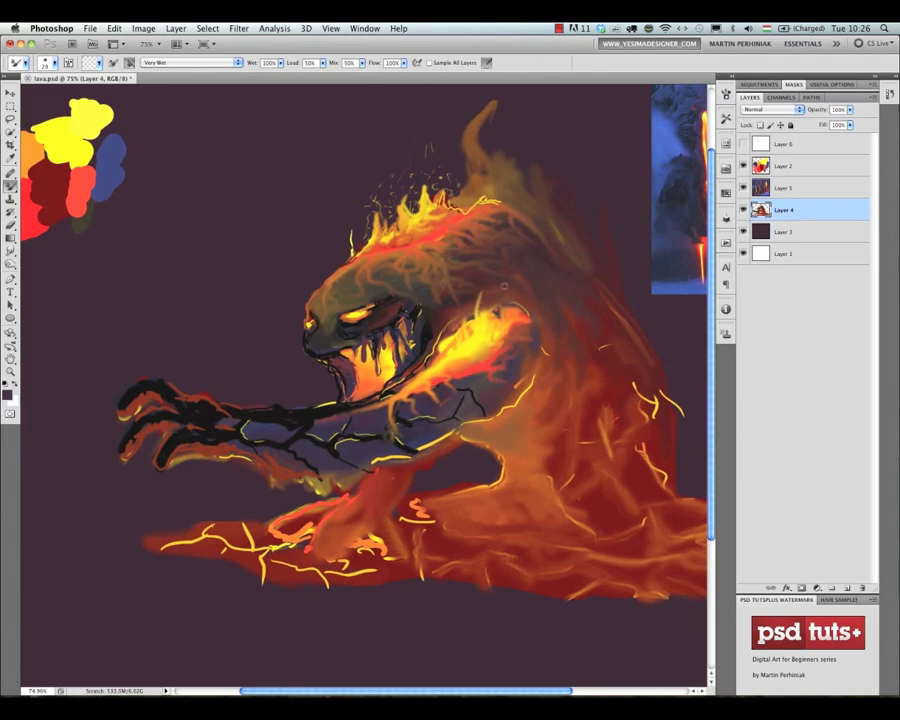
Pull the shoulder flames upward and smear the yellow crest lines into the upper back with the Mixer Brush.
mouse_move(504, 286)
left_mouse_down()
mouse_move(452, 322)
mouse_move(446, 334)
mouse_move(462, 347)
left_mouse_up()
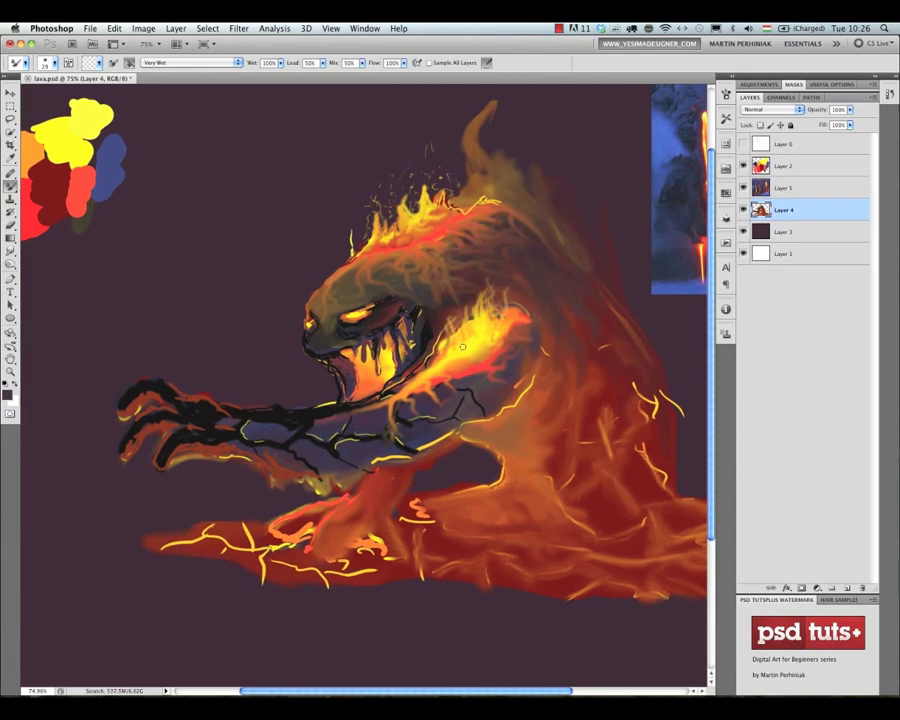
mouse_move(406, 212)
left_mouse_down()
mouse_move(392, 240)
mouse_move(440, 184)
left_mouse_up()
left_click_drag(495, 203, 456, 206)
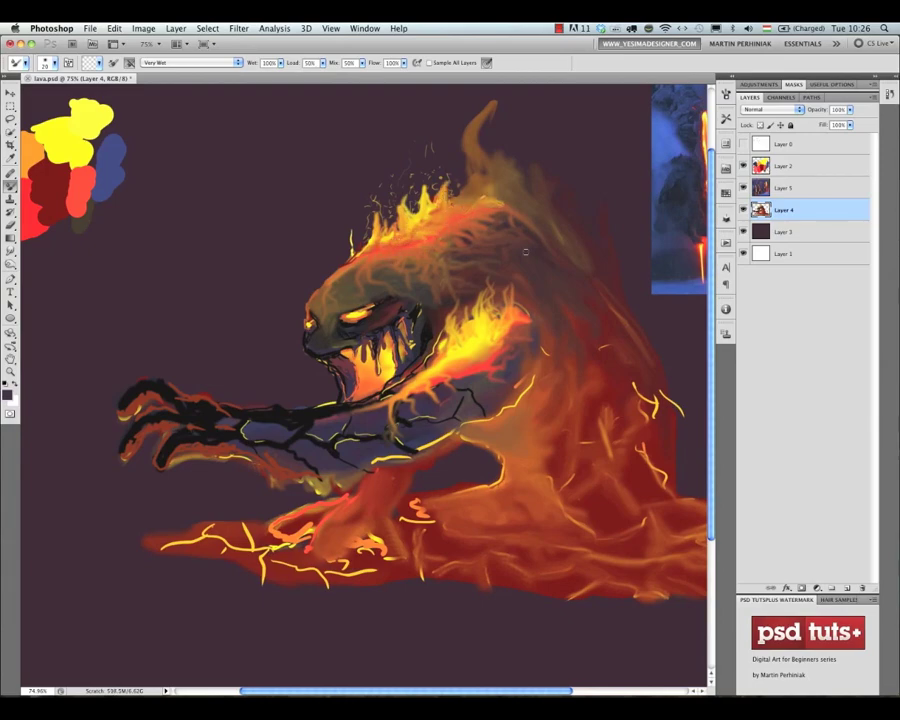
key("super+Tab")
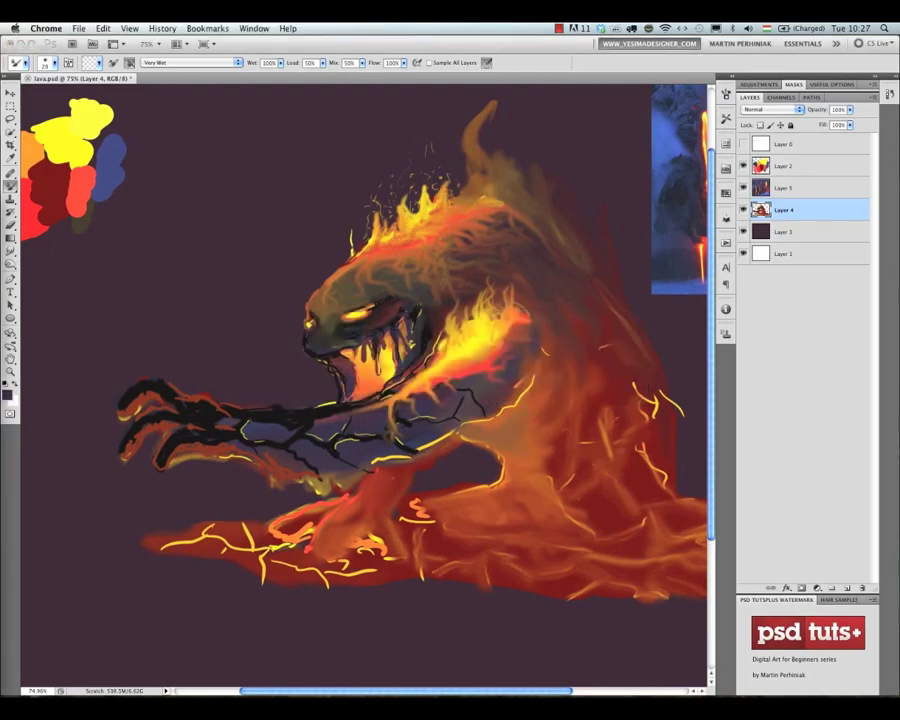
key("super+Tab")
Darken the arm, face, neck and upper back with the Burn tool at 40% midtone exposure.
key("o")
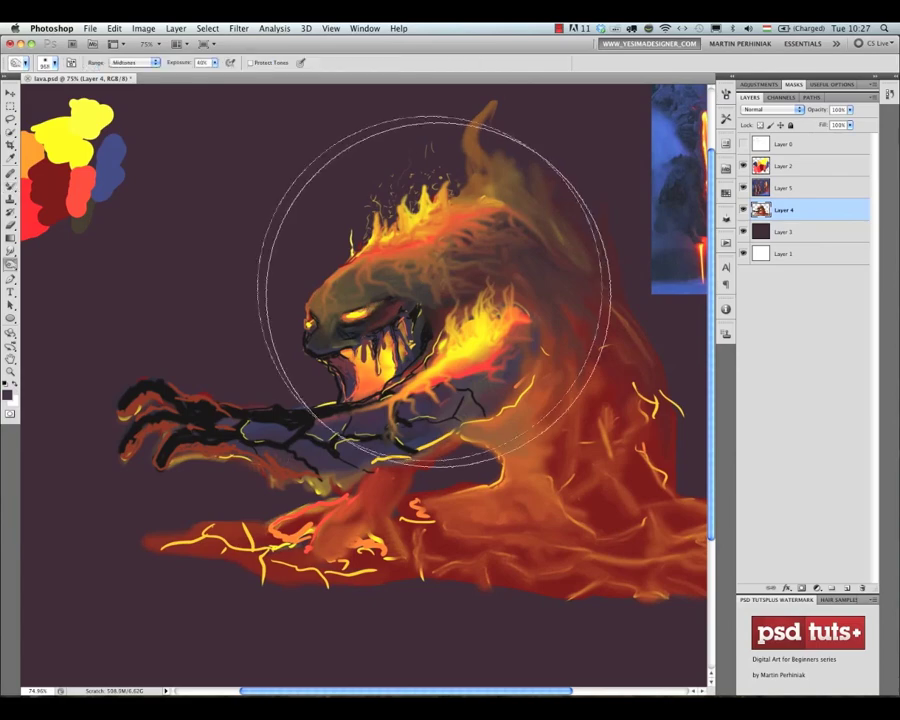
left_click_drag(463, 398, 528, 350)
mouse_move(395, 432)
left_mouse_down()
mouse_move(254, 440)
mouse_move(218, 427)
left_mouse_up()
key("bracketleft")
key("bracketleft")
key("bracketleft")
left_click_drag(300, 427, 386, 415)
mouse_move(314, 322)
left_mouse_down()
mouse_move(347, 284)
mouse_move(415, 273)
left_mouse_up()
left_click_drag(484, 269, 578, 295)
left_click_drag(570, 285, 410, 245)
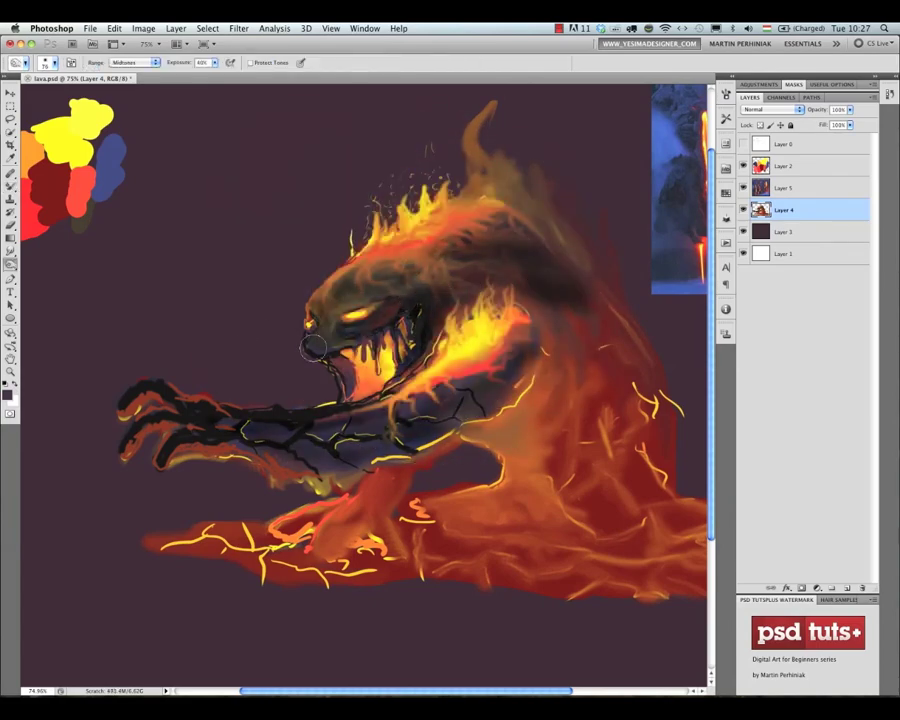
Brighten the face's glowing areas, the lower body and the lava pool with the Dodge tool at 50% midtone exposure.
key("shift+o")
key("shift+o")
left_click_drag(358, 301, 315, 319)
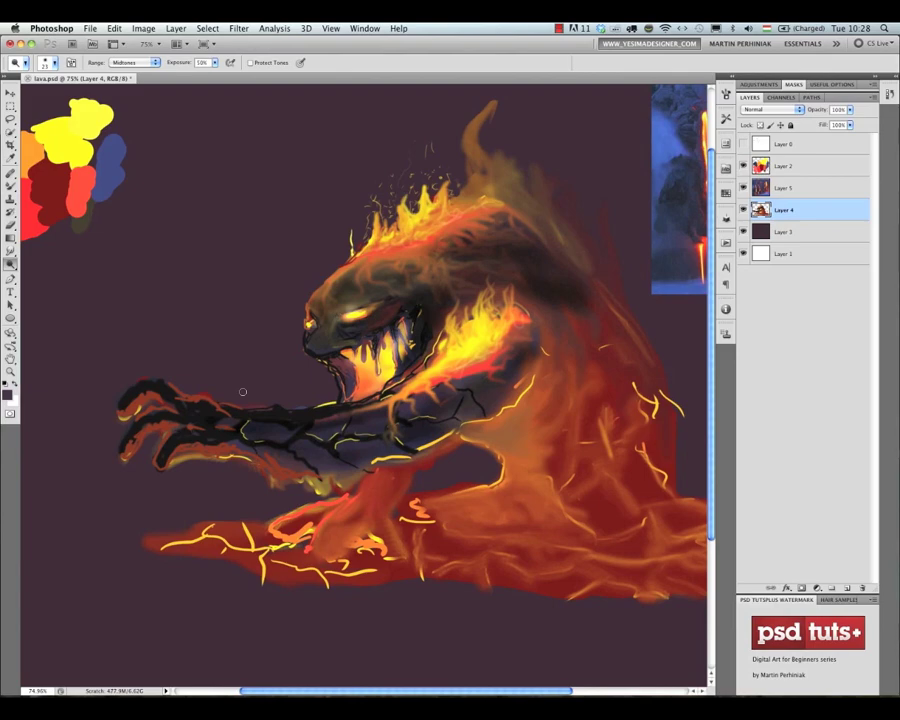
left_click_drag(508, 434, 528, 434, "ctrl+alt")
mouse_move(528, 434)
left_mouse_down()
mouse_move(543, 406)
mouse_move(515, 526)
mouse_move(518, 499)
mouse_move(680, 518)
left_mouse_up()
left_click_drag(628, 582, 528, 566)
left_click_drag(345, 524, 505, 417)
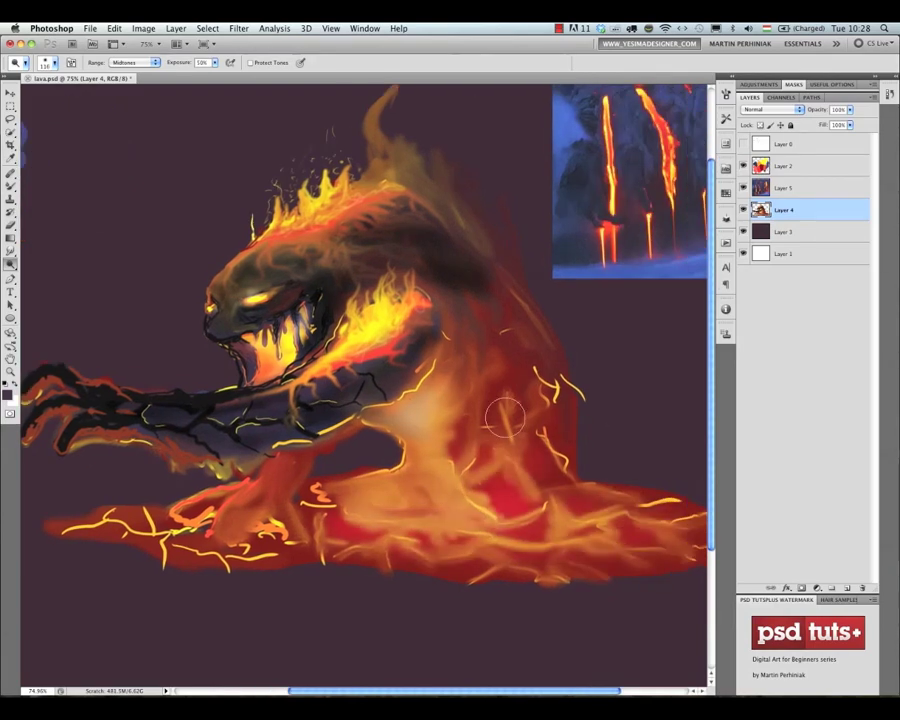
left_click_drag(168, 356, 292, 388)
Paint orange-brown accents around the nose and above the eye, and add black wrinkle lines on the brow and snout.
key("ctrl+0")
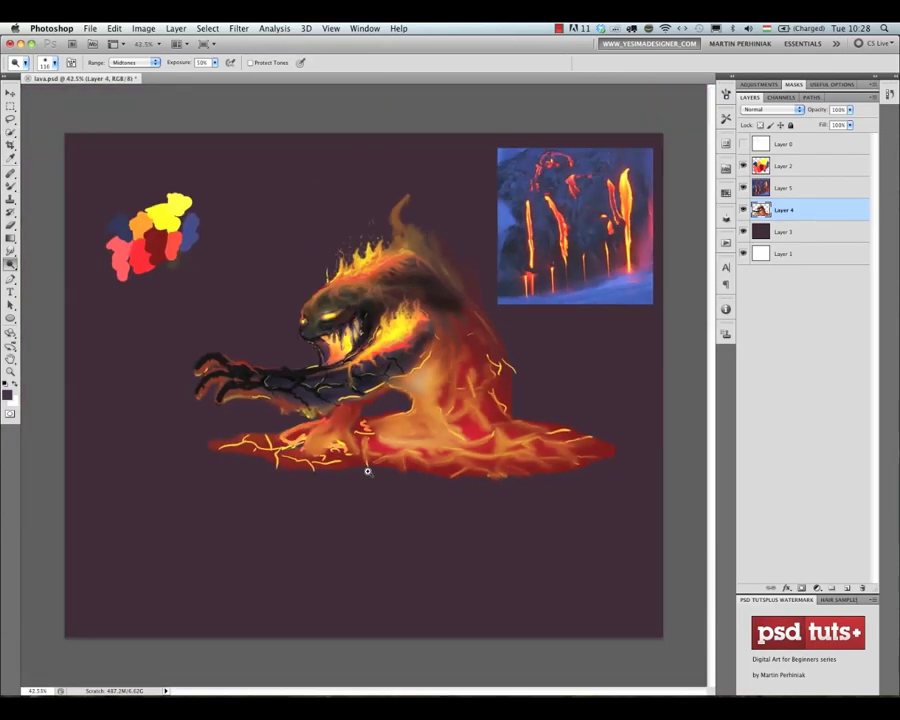
left_click_drag(368, 471, 430, 471, "super")
key("b")
left_click_drag(255, 316, 315, 316, "super")
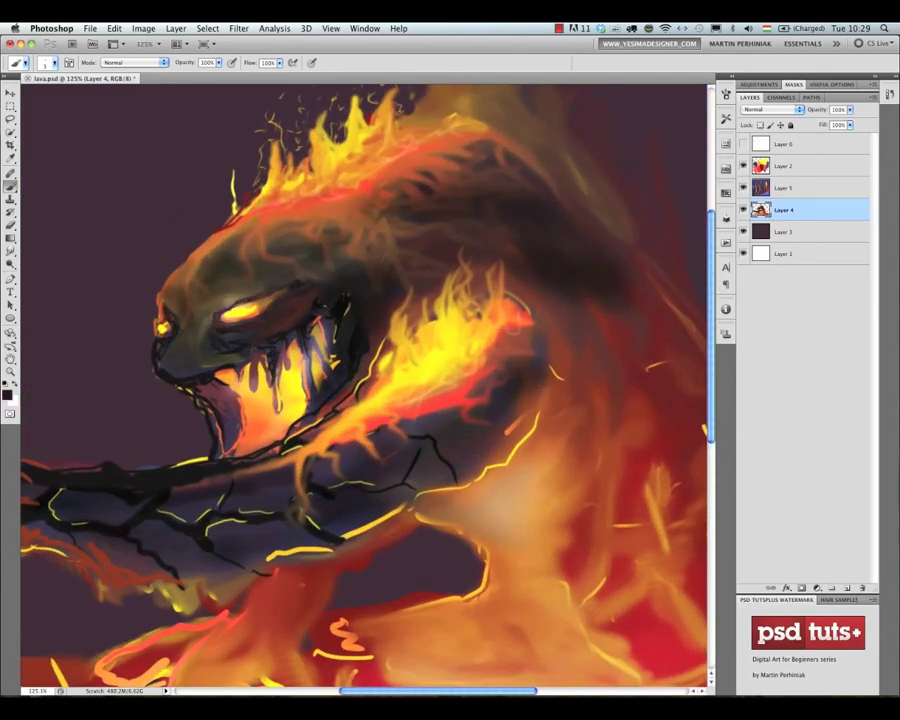
left_click(260, 308, "alt")
key("e")
key("b")
left_click_drag(175, 297, 182, 342)
left_click(188, 284, "alt")
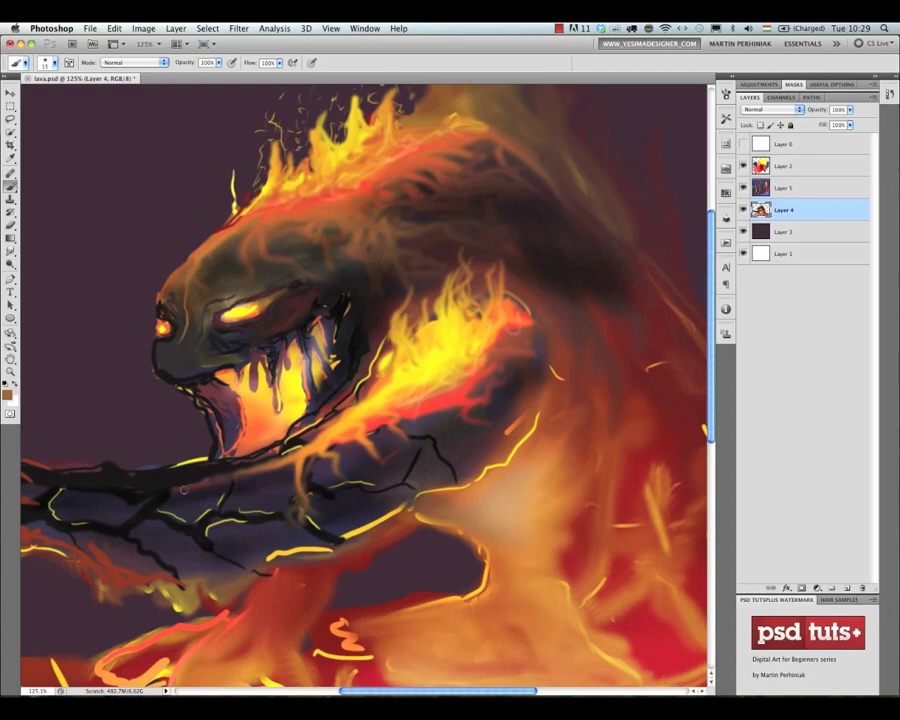
left_click_drag(241, 294, 268, 284)
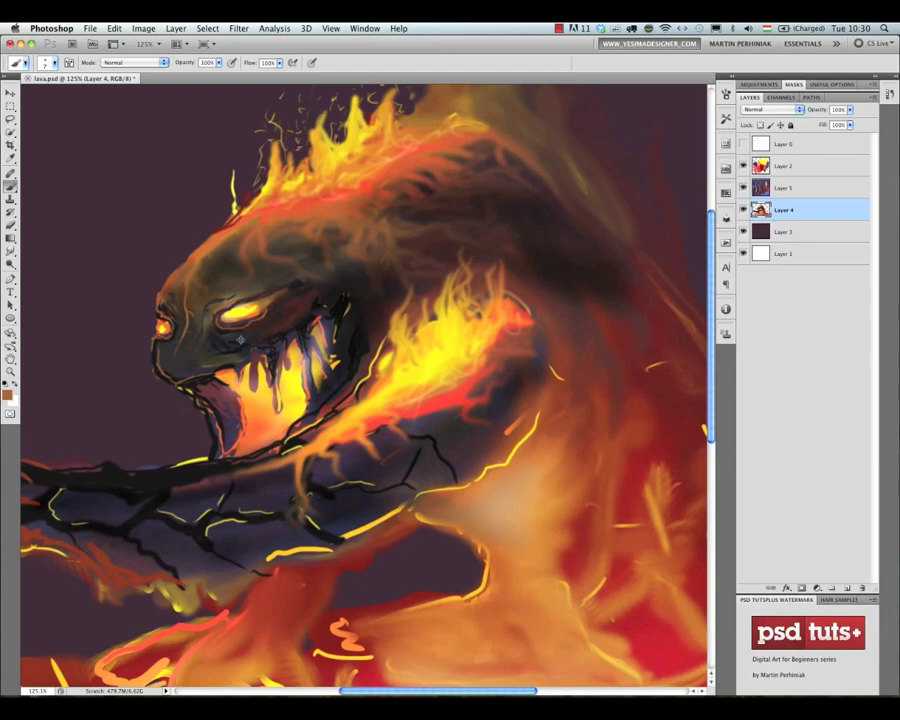
left_click(195, 316, "alt")
mouse_move(195, 316)
left_mouse_down()
mouse_move(211, 273)
mouse_move(163, 292)
left_mouse_up()
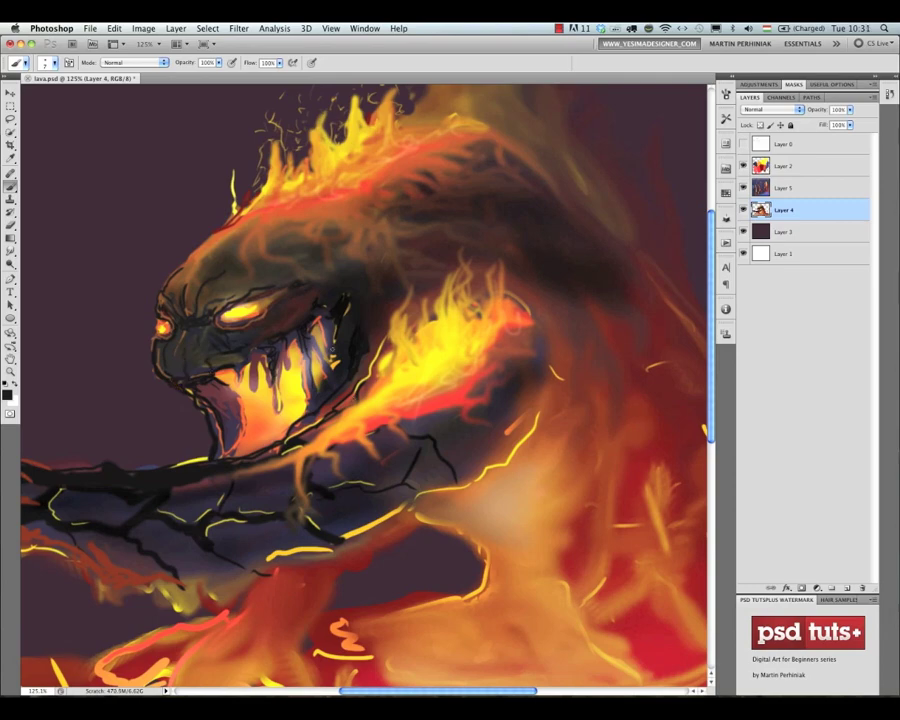
Paint a bumpy brow ridge above the eye with glowing orange and yellow edges and dark shading.
left_click(283, 234, "alt")
left_click_drag(219, 294, 236, 289)
mouse_move(237, 277)
left_mouse_down()
mouse_move(254, 276)
mouse_move(232, 287)
left_mouse_up()
left_click(243, 311, "alt")
left_click_drag(231, 283, 279, 267)
left_click(254, 291, "alt")
left_click_drag(242, 292, 254, 276)
left_click(328, 316, "alt")
left_click_drag(217, 311, 259, 295)
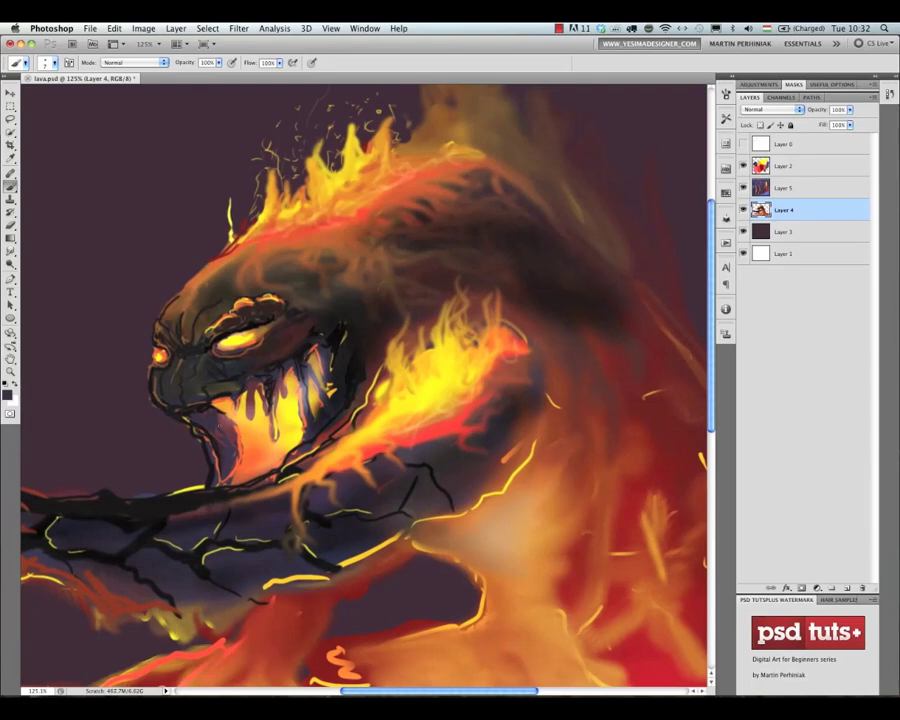
Paint a reddish-brown edge along the front of the upper lip.
left_click(198, 436, "ctrl+alt+super")
left_click(150, 460, "ctrl+alt+super")
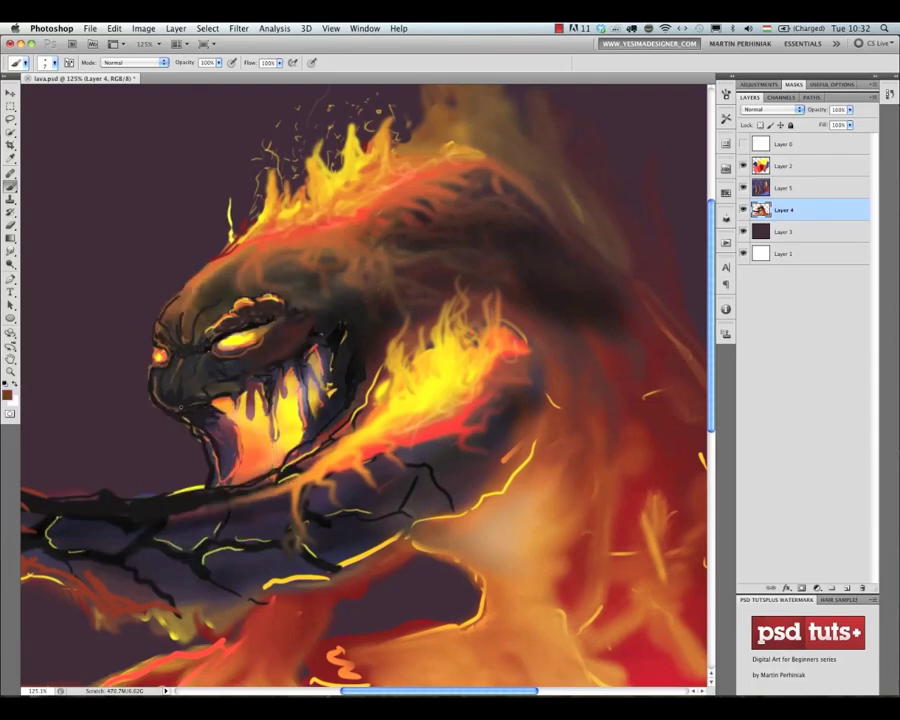
mouse_move(157, 401)
left_mouse_down()
mouse_move(205, 411)
mouse_move(190, 402)
left_mouse_up()
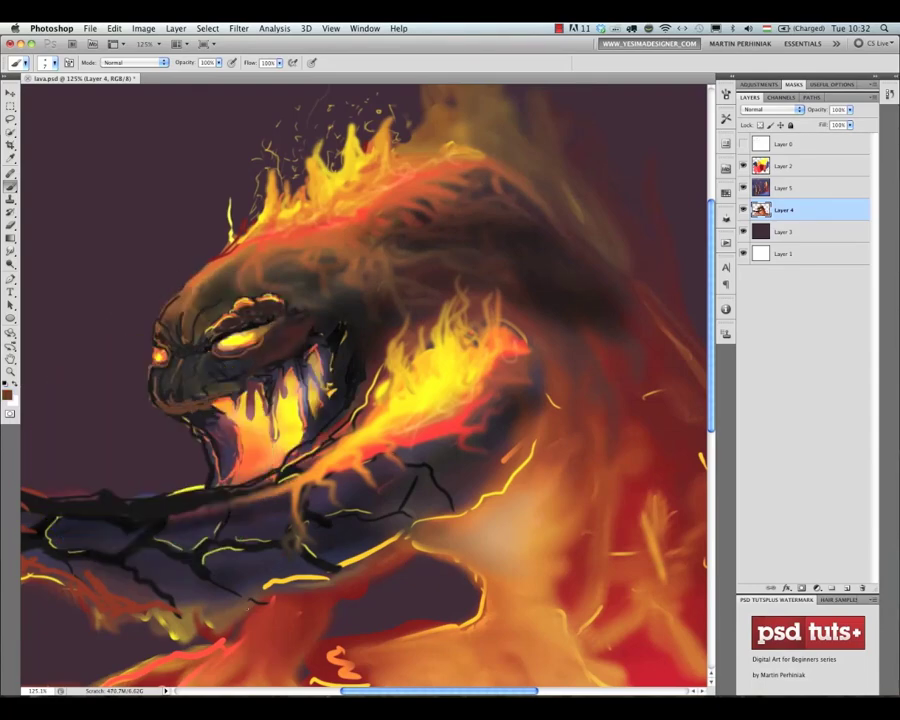
Brush a soft yellow glow at 10% opacity around the eye, snout, forehead and head crest.
left_click(239, 339, "ctrl+alt+super")
left_click_drag(239, 340, 323, 299)
mouse_move(250, 336)
left_mouse_down()
mouse_move(221, 348)
mouse_move(292, 322)
left_mouse_up()
left_click_drag(160, 356, 200, 375)
left_click_drag(185, 315, 215, 260)
left_click(275, 208, "alt")
left_click_drag(250, 190, 310, 145)
left_click_drag(165, 318, 173, 290)
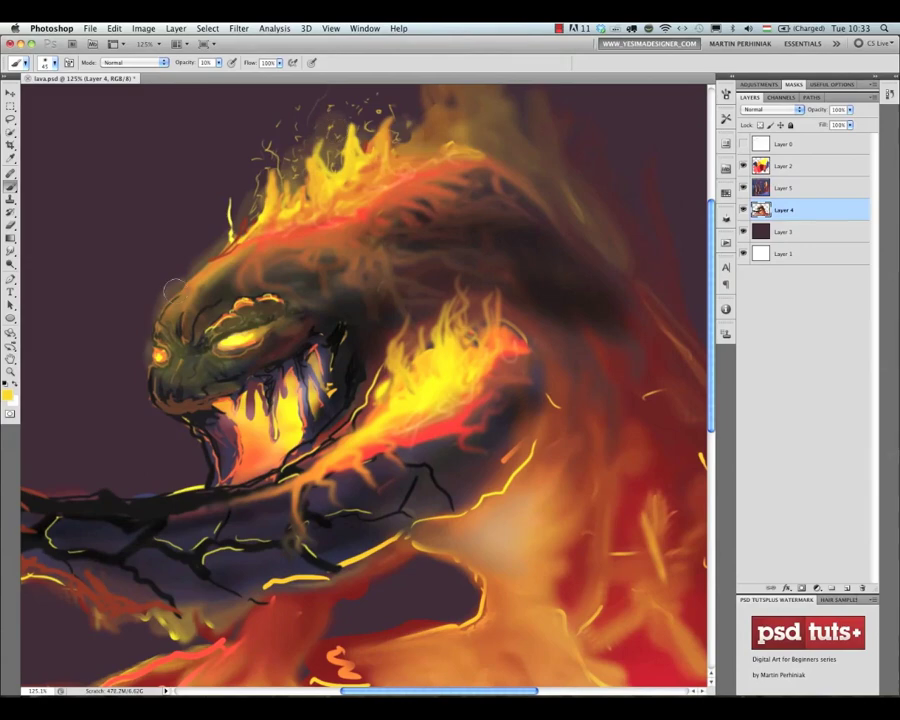
Add faint yellow flame wisps at 10% opacity rising from the cheek, brow and nose.
scroll(360, 420, "down", 3)
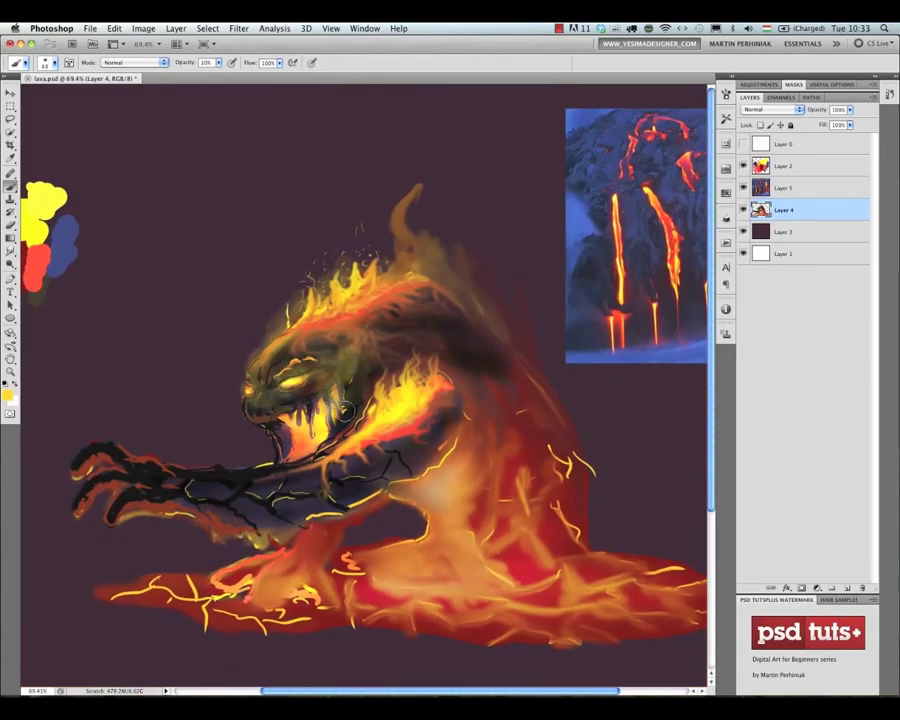
left_click_drag(346, 405, 352, 352)
mouse_move(308, 386)
left_mouse_down()
mouse_move(292, 386)
mouse_move(305, 338)
left_mouse_up()
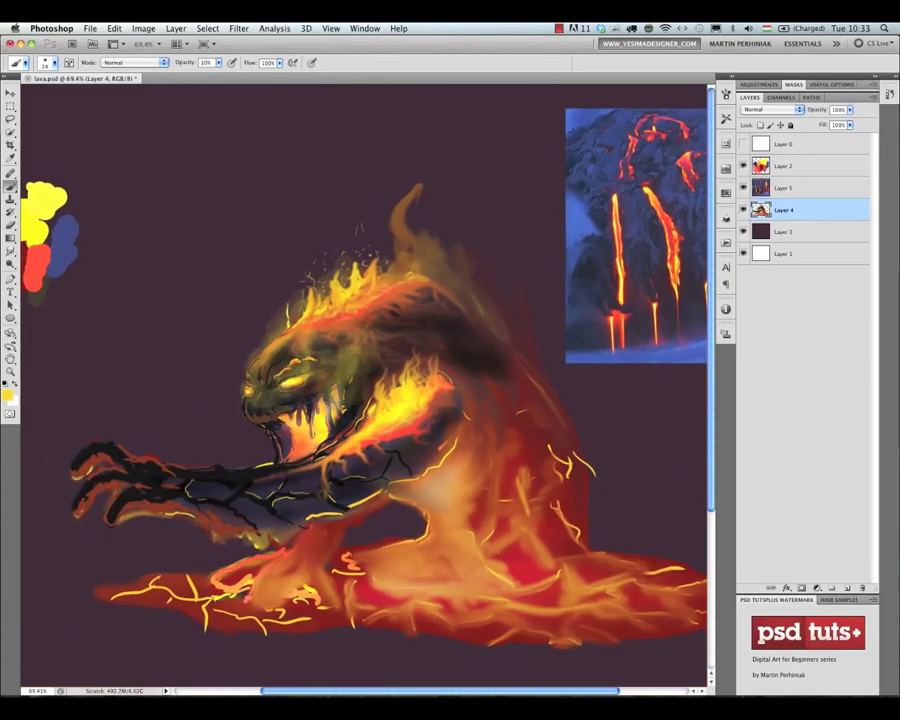
left_click_drag(244, 340, 246, 378)
scroll(330, 430, "up", 3)
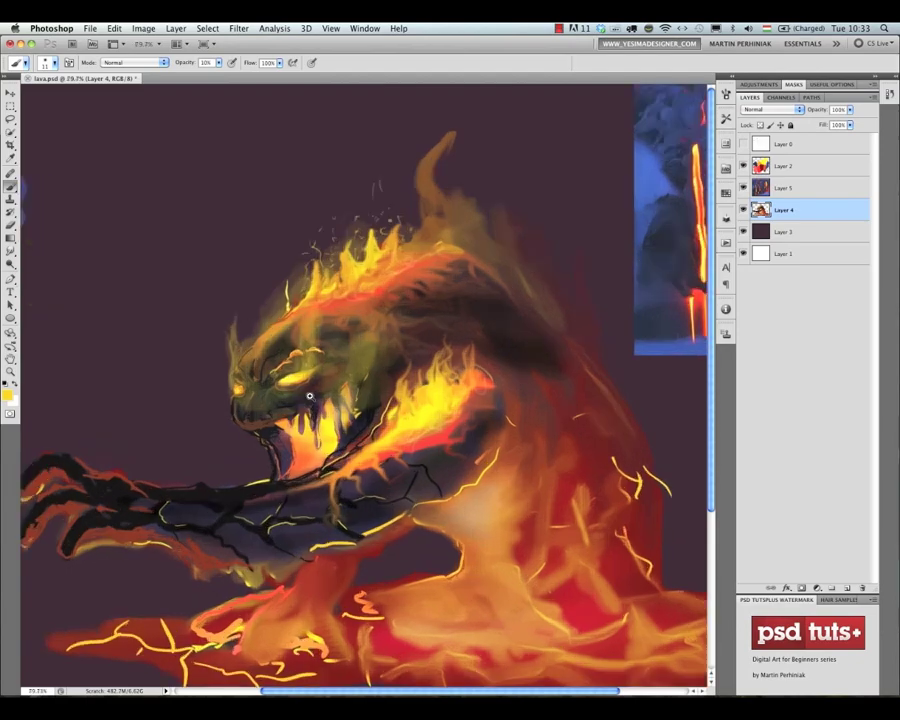
Blend the brow, cheek and mouth glow into flame-like wisps with a 22 px Very Wet Mixer Brush.
key("shift+b")
left_click(54, 63)
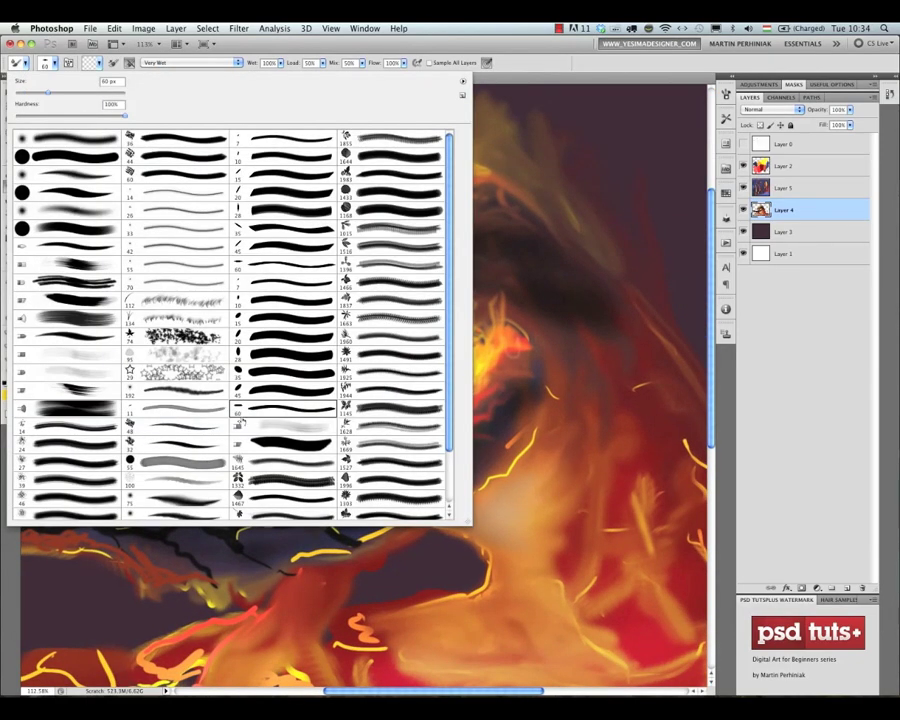
mouse_move(450, 333)
left_mouse_down()
mouse_move(453, 453)
mouse_move(446, 203)
left_mouse_up()
double_click(175, 155)
mouse_move(225, 382)
left_mouse_down()
mouse_move(255, 380)
mouse_move(251, 400)
mouse_move(240, 401)
mouse_move(251, 363)
mouse_move(259, 376)
mouse_move(294, 356)
mouse_move(268, 375)
mouse_move(302, 365)
mouse_move(317, 387)
mouse_move(302, 342)
mouse_move(337, 323)
mouse_move(322, 348)
mouse_move(350, 376)
mouse_move(271, 376)
mouse_move(321, 325)
mouse_move(313, 339)
mouse_move(338, 335)
mouse_move(314, 293)
mouse_move(305, 349)
mouse_move(352, 377)
mouse_move(298, 459)
mouse_move(246, 408)
mouse_move(259, 412)
mouse_move(244, 408)
mouse_move(260, 430)
mouse_move(330, 432)
mouse_move(247, 438)
mouse_move(258, 403)
mouse_move(274, 450)
mouse_move(268, 425)
mouse_move(257, 462)
mouse_move(270, 440)
mouse_move(232, 280)
mouse_move(294, 261)
mouse_move(228, 298)
mouse_move(260, 293)
mouse_move(313, 330)
mouse_move(275, 307)
mouse_move(298, 293)
mouse_move(267, 321)
left_mouse_up()
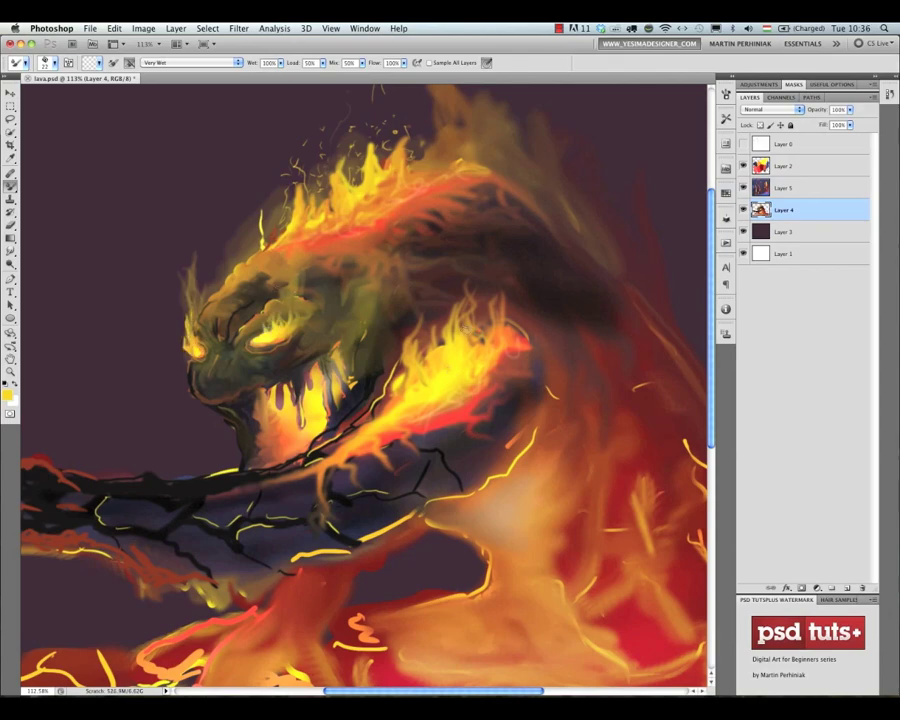
mouse_move(263, 412)
left_mouse_down()
mouse_move(252, 397)
mouse_move(239, 402)
mouse_move(238, 430)
left_mouse_up()
left_click_drag(261, 457, 246, 440)
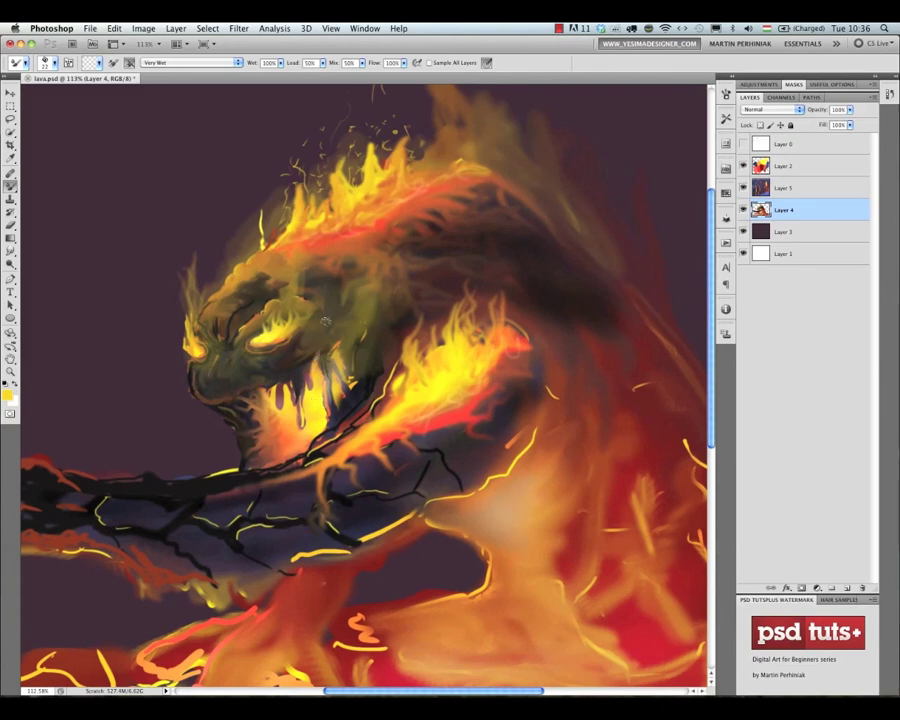
left_click_drag(289, 400, 285, 357)
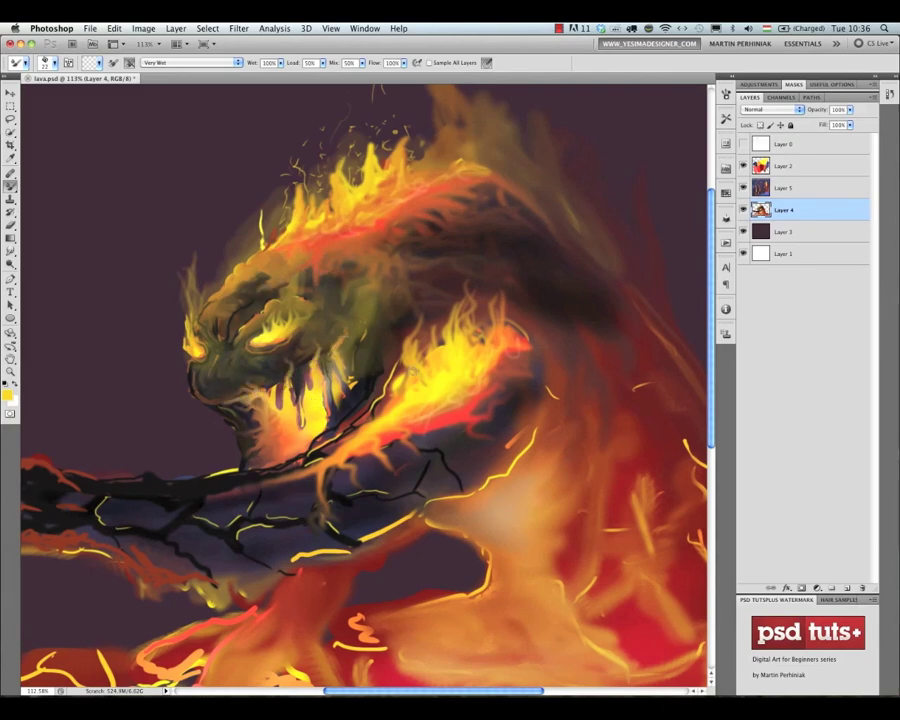
Darken the eye socket, brow and snout with the Burn tool on Midtones at 40% exposure.
key("o")
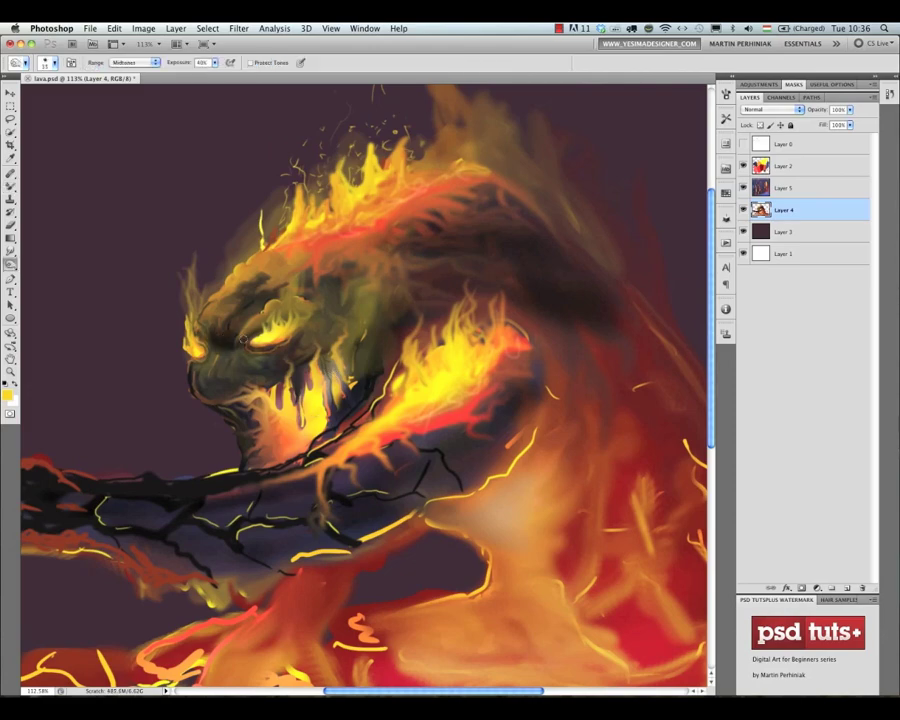
scroll(365, 417, "down", 5)
scroll(365, 417, "down", 1)
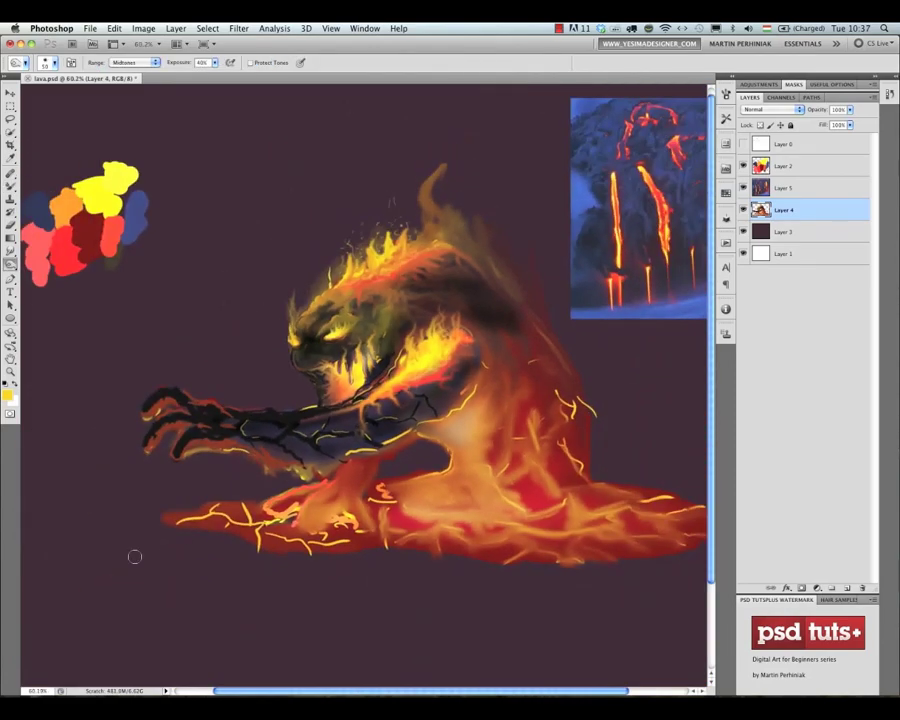
Pull fine streaks over the snout and forehead with a 15 px Mixer Brush and paint a bright yellow rim along their edges.
scroll(377, 357, "up", 5)
key("b")
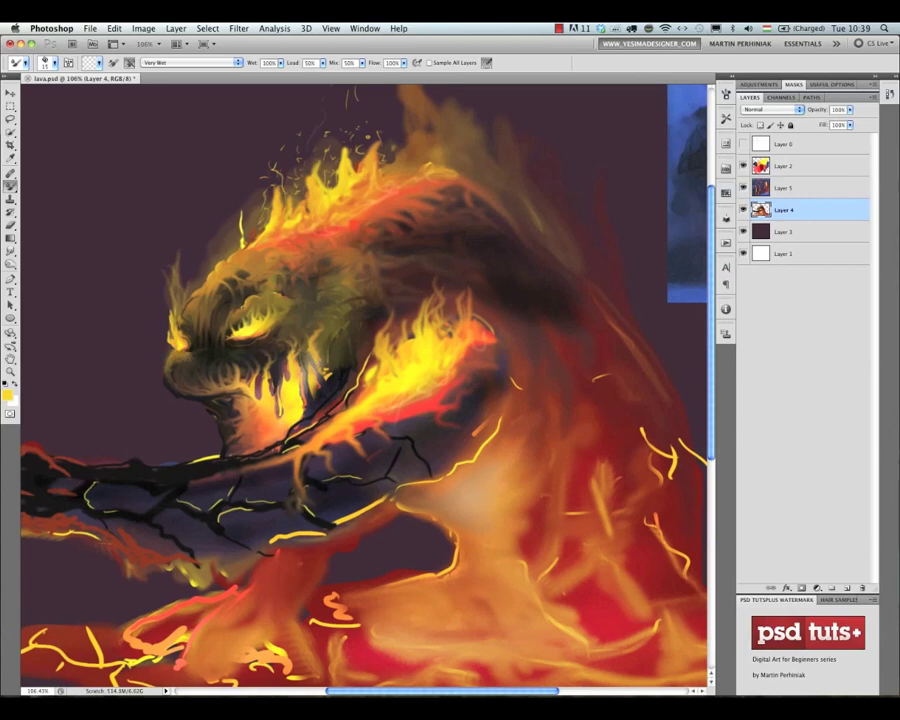
key("shift+b")
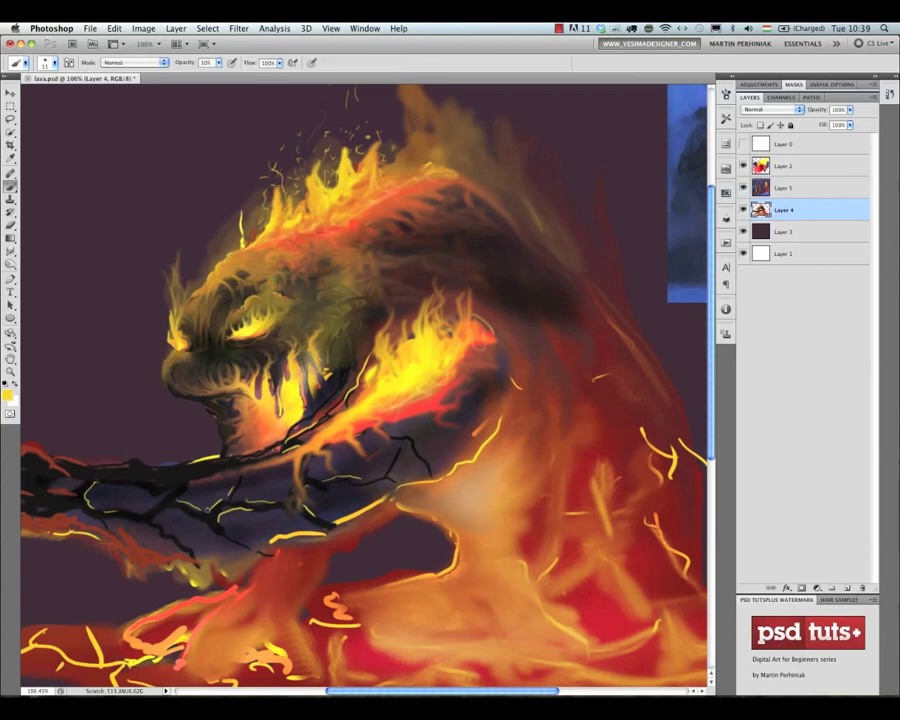
key("0")
key("shift+b")
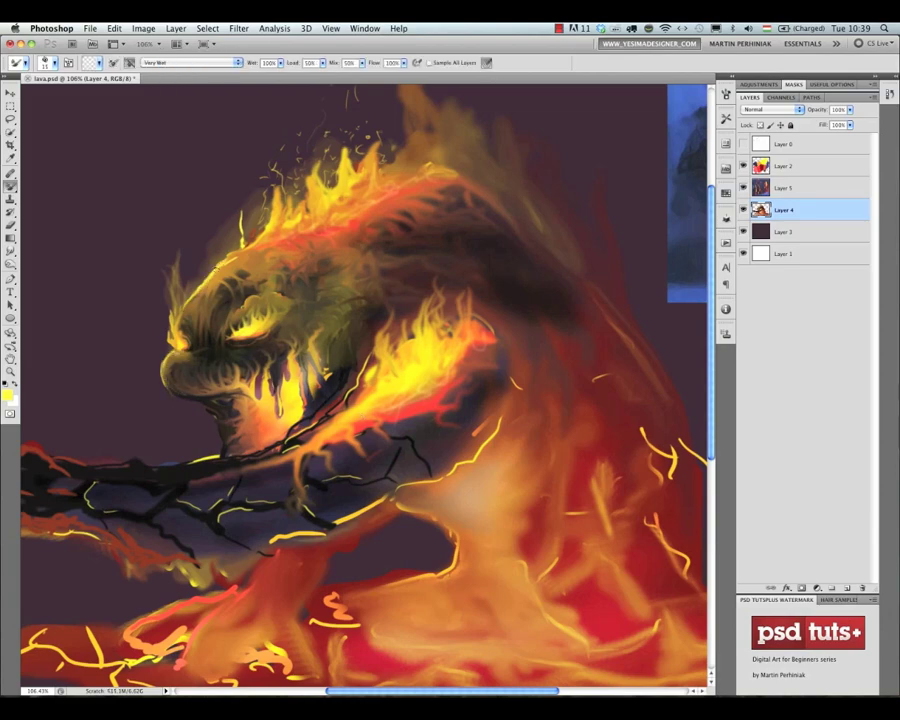
Blend the yellow rim light and the cheek texture into the dark facial skin with the 15 px Mixer Brush.
scroll(455, 385, "down", 6)
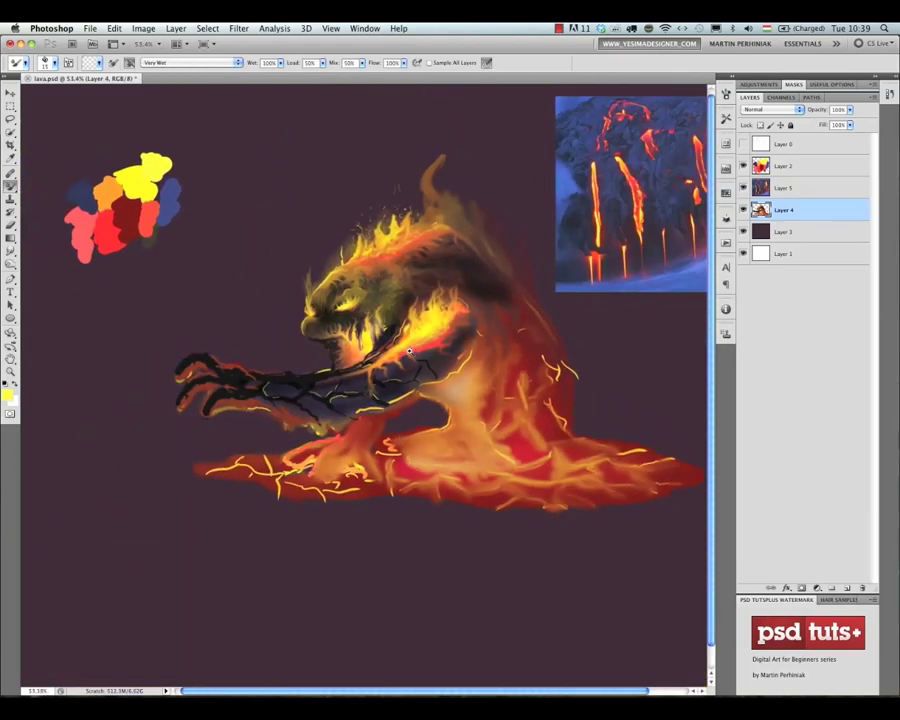
scroll(392, 372, "up", 5)
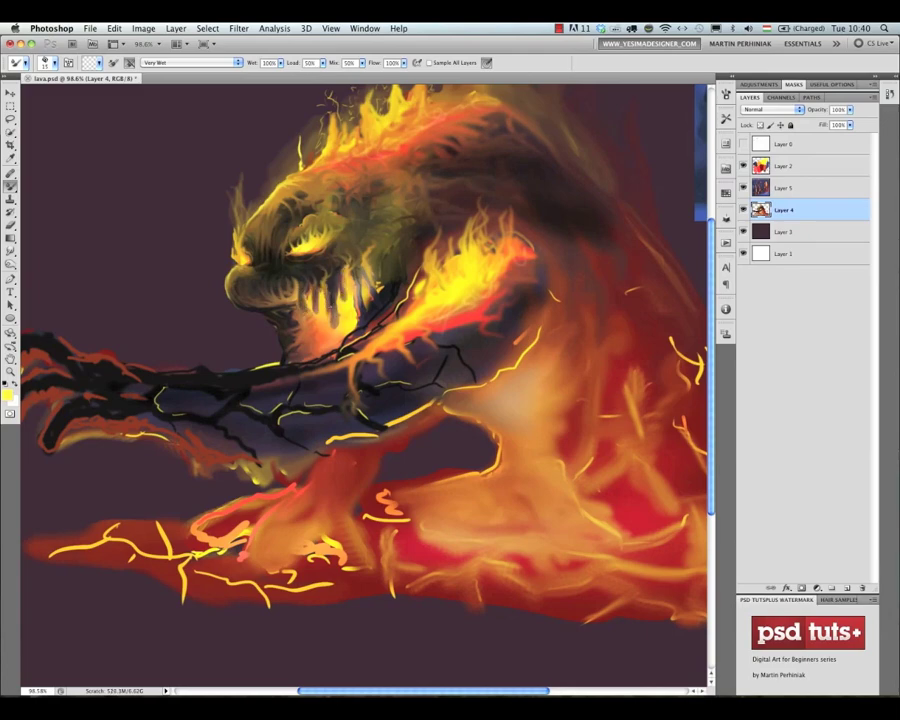
scroll(376, 382, "down", 4)
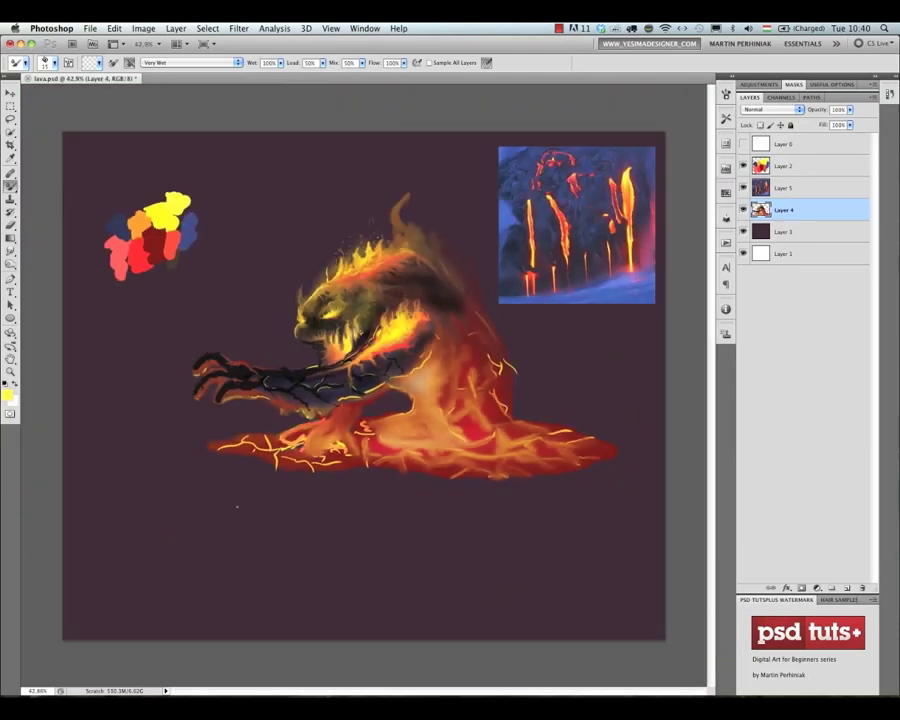
scroll(340, 400, "up", 4)
scroll(292, 509, "down", 3)
scroll(295, 300, "up", 4)
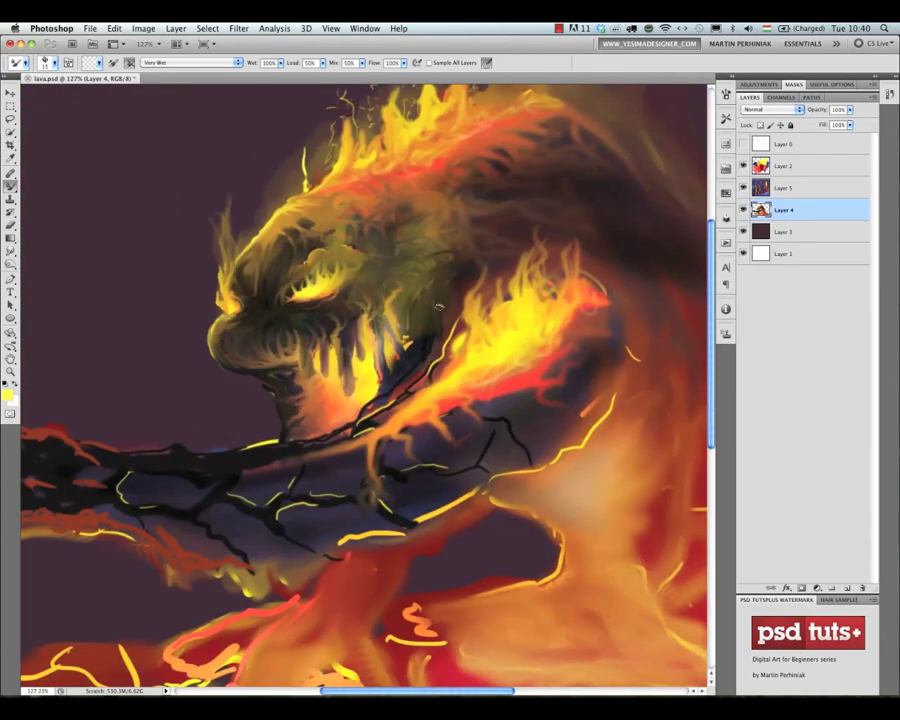
scroll(185, 243, "down", 4)
scroll(248, 230, "up", 4)
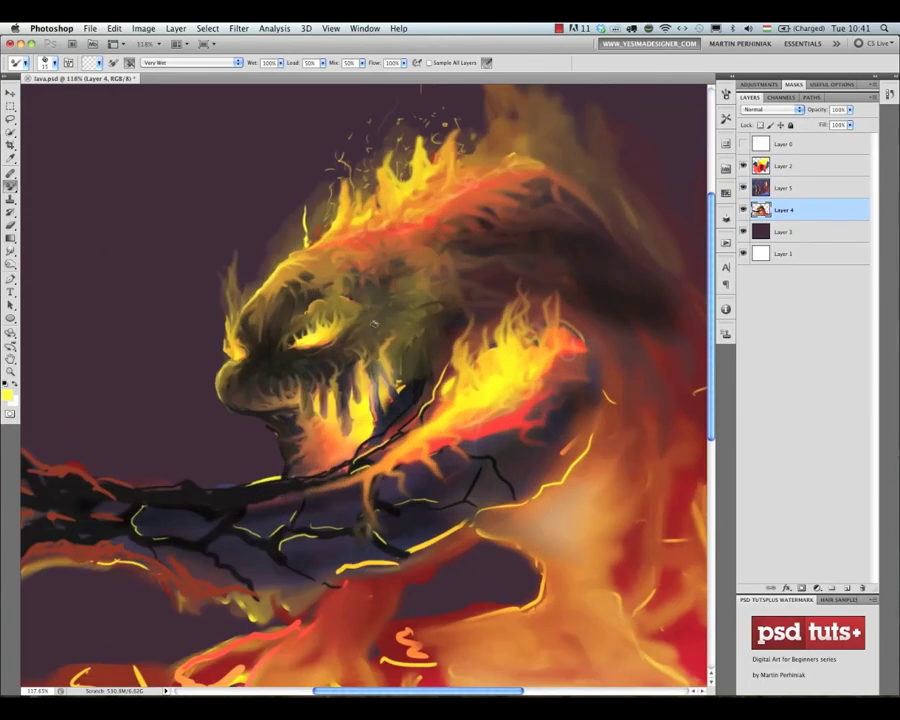
Brush a soft yellow glow at 10% opacity over the cheek and nose horn, and blend it with the Mixer Brush.
key("shift+b")
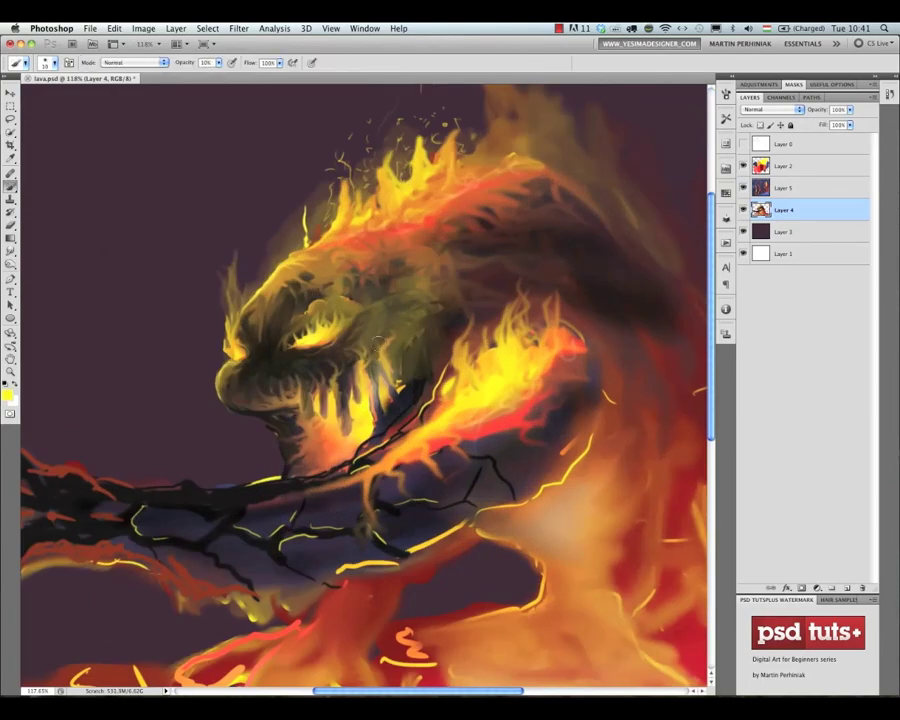
key("3")
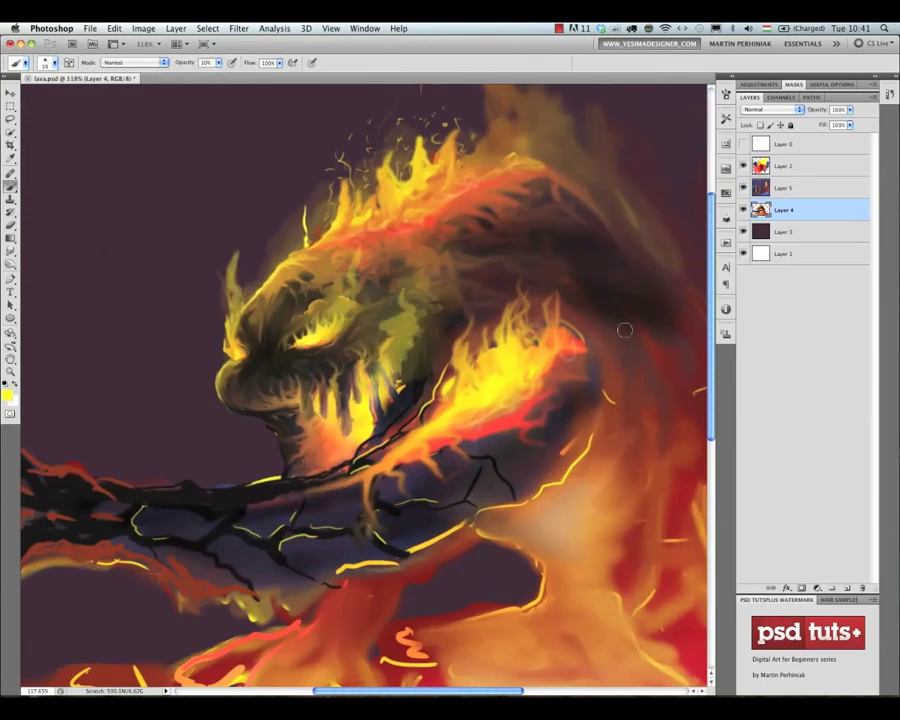
scroll(623, 325, "down", 3)
key("super+1")
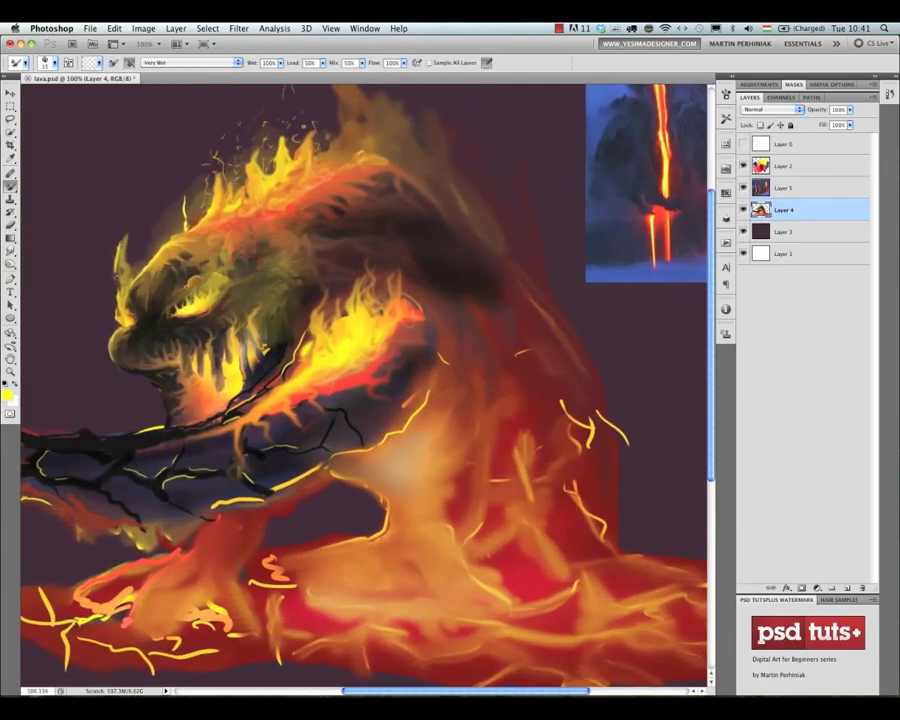
key("0")
scroll(114, 273, "down", 3)
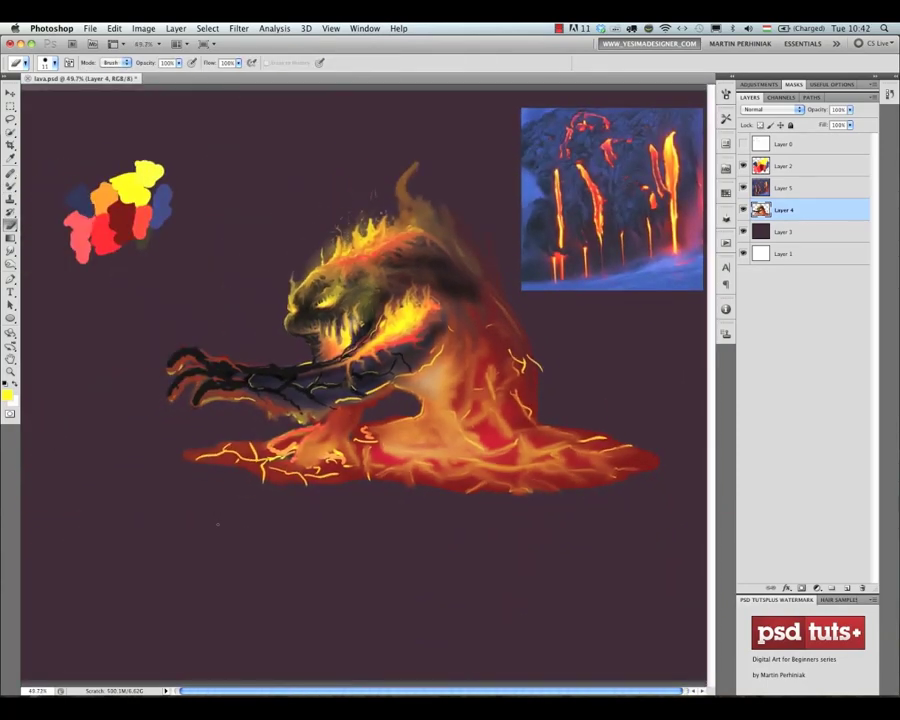
Try painting black cracks across the cheek, jaw and side of the head, first at 30% and mainly at 100% opacity.
key("b")
scroll(366, 319, "up", 2)
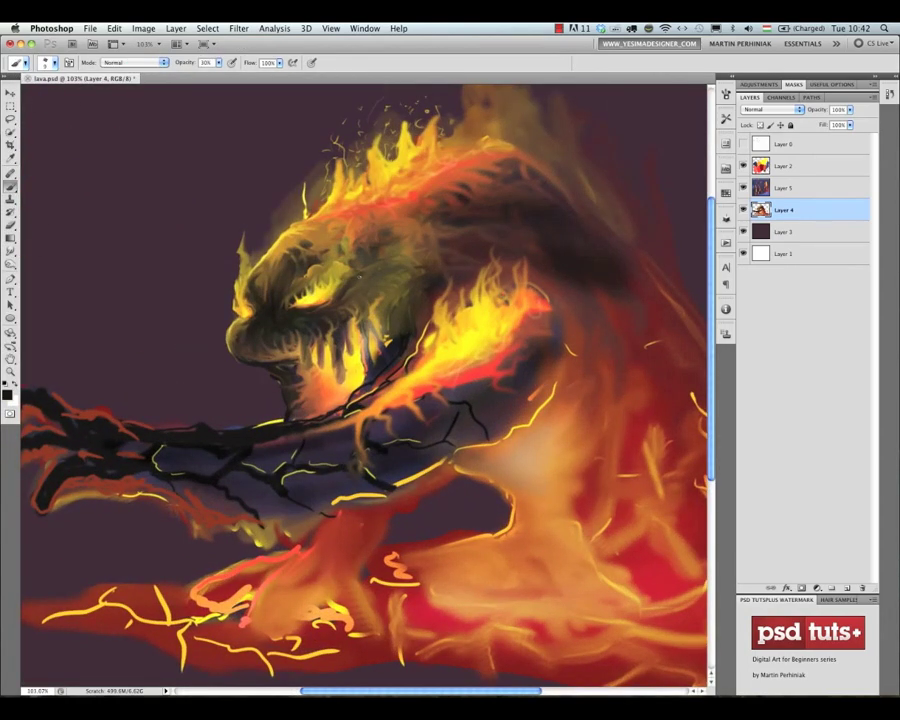
mouse_move(374, 265)
left_mouse_down()
mouse_move(342, 274)
mouse_move(380, 317)
mouse_move(386, 340)
left_mouse_up()
mouse_move(414, 281)
left_mouse_down()
mouse_move(402, 294)
mouse_move(398, 330)
mouse_move(412, 303)
left_mouse_up()
key("0")
left_click_drag(392, 279, 369, 304)
left_click_drag(410, 206, 382, 292)
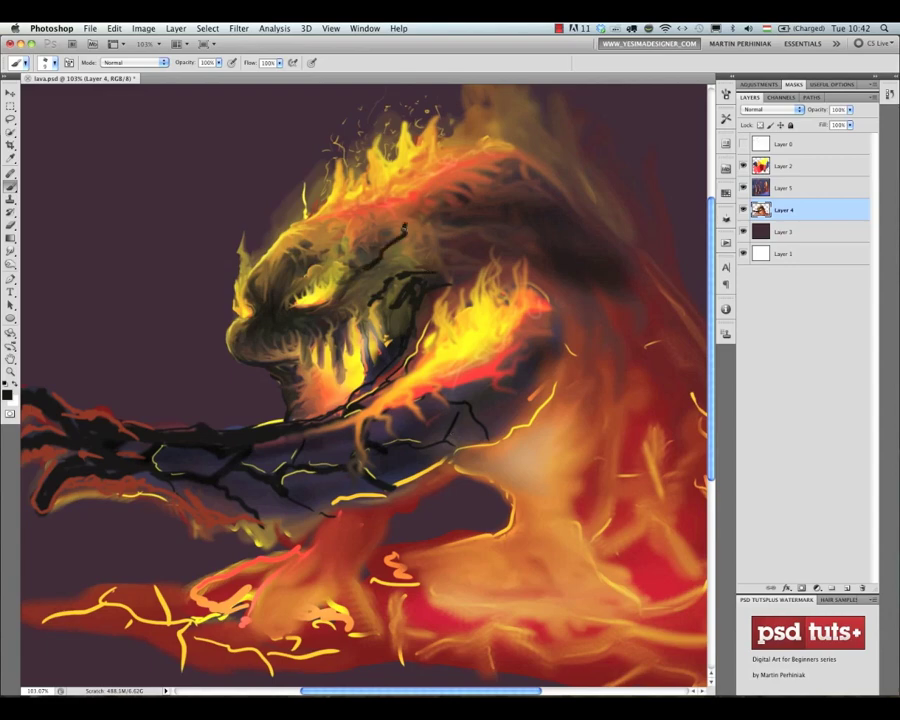
left_click_drag(404, 232, 443, 246)
Try dark crack strokes on the forehead at 40% opacity, followed by strokes in yellow sampled near the eye.
key("4")
mouse_move(296, 242)
left_mouse_down()
mouse_move(366, 224)
mouse_move(374, 236)
mouse_move(344, 229)
mouse_move(364, 229)
left_mouse_up()
left_click(322, 288, "alt")
left_click_drag(302, 243, 350, 220)
Step back through the recent crack and forehead strokes to undo them.
key("alt+super+z")
key("alt+super+z")
key("alt+super+z")
key("alt+super+z")
key("alt+super+z")
key("alt+super+z")
key("alt+super+z")
key("alt+super+z")
key("alt+super+z")
key("alt+super+z")
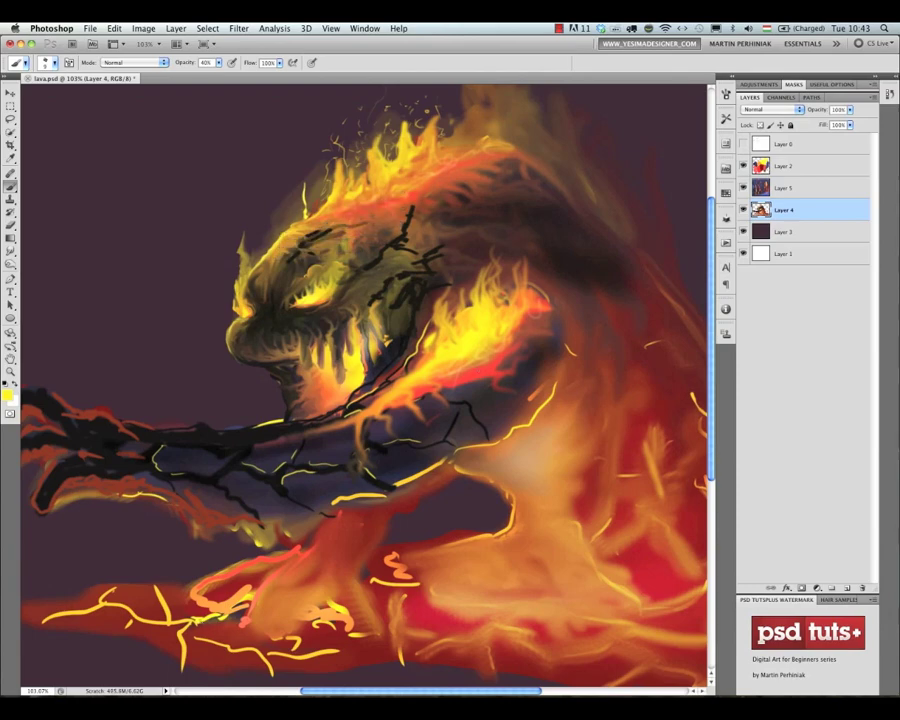
Enable tablet pressure for the brush size and smooth the cheek, neck and upper back with a large Mixer Brush.
left_click(312, 63)
key("shift+b")
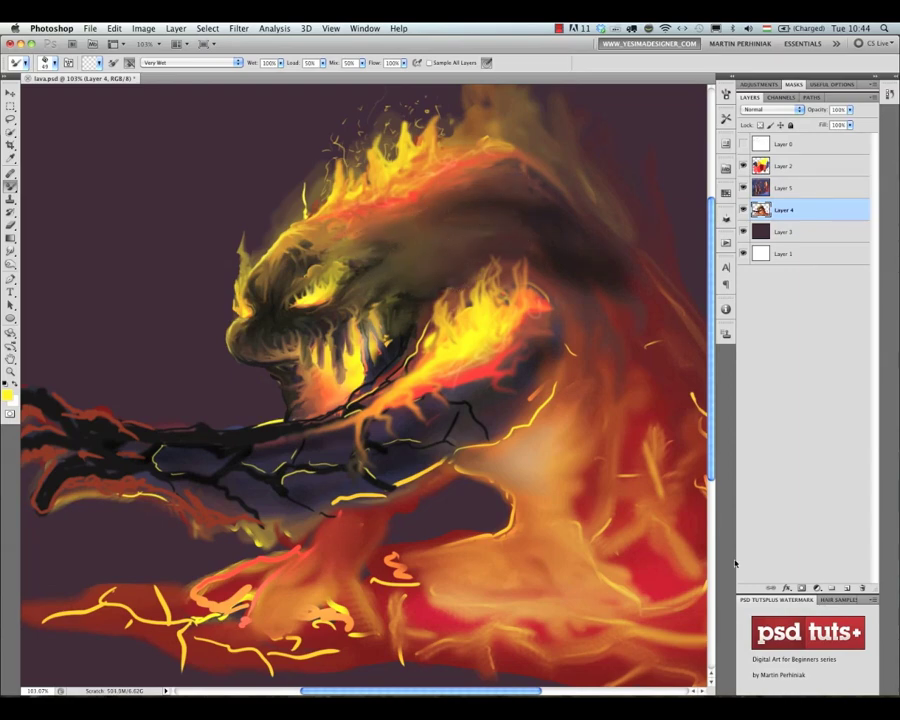
Hide and restore the Layer 3 background to examine the creature's silhouette against white.
key("ctrl+0")
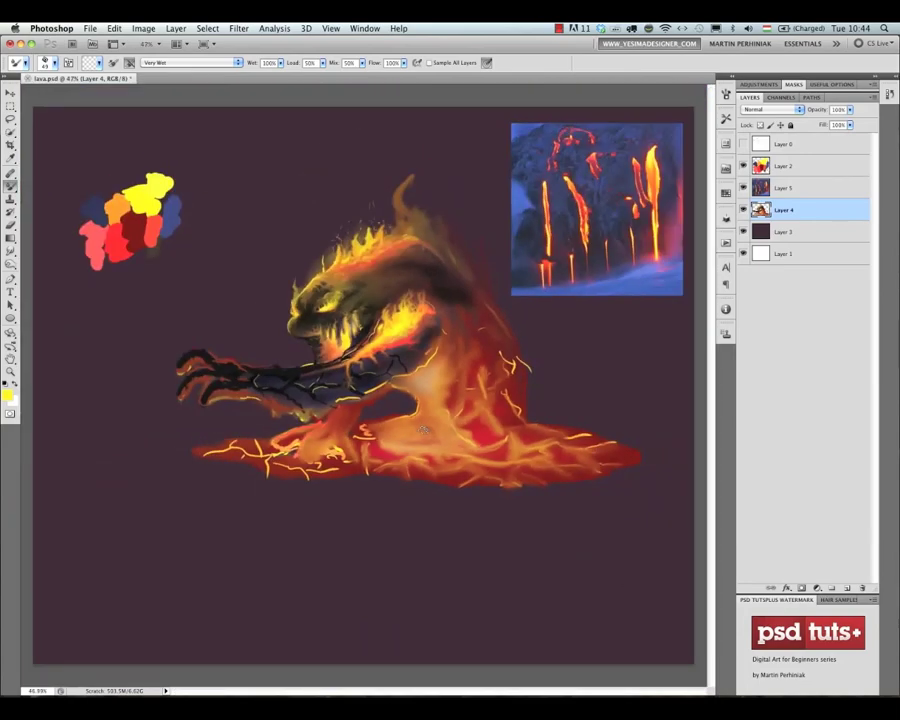
left_click(743, 231)
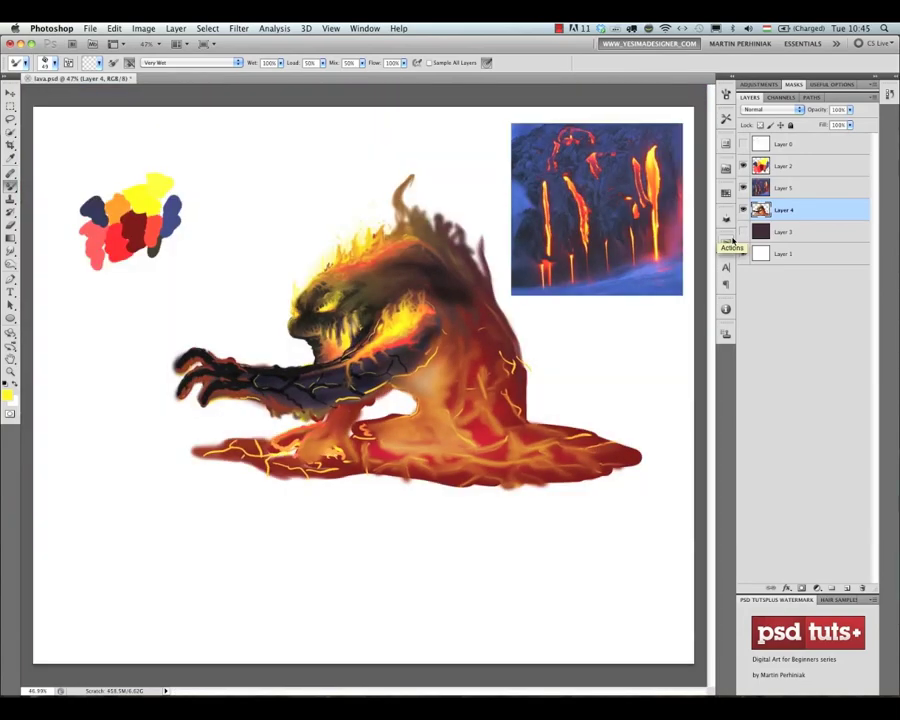
left_click(733, 241)
left_click(743, 231)
Recolor the Layer 3 background to a very dark navy and make Layer 4 active again.
left_click(785, 231)
key("b")
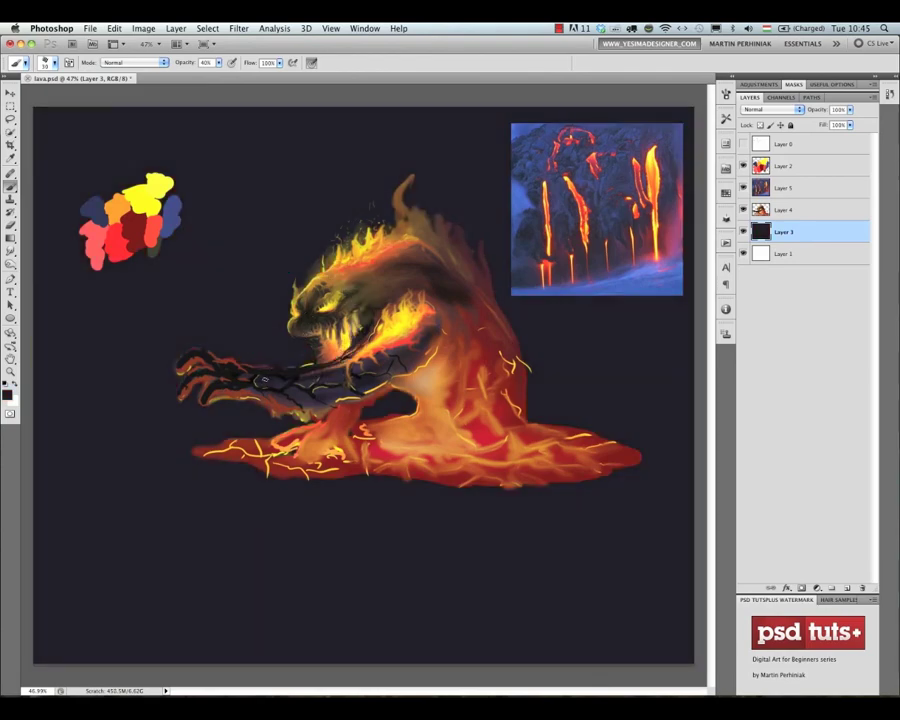
left_click(782, 210)
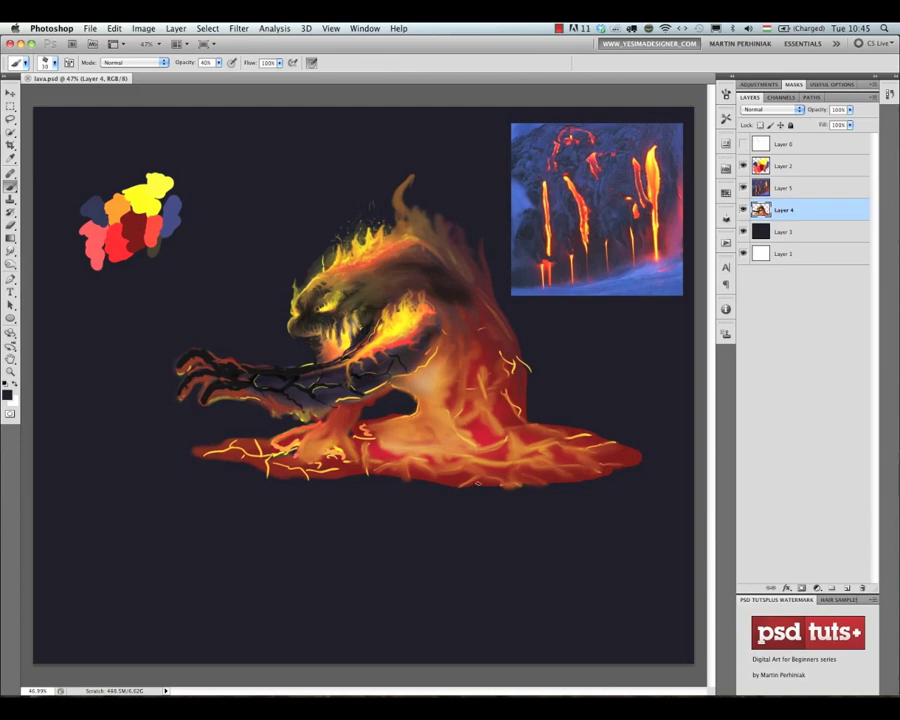
Compare the 10:17:52 and 10:45:55 history snapshots of the painting, ending on the 10:45:55 one.
left_click(889, 94)
scroll(826, 140, "up", 20)
left_click(823, 125)
left_click(828, 141)
left_click(828, 128)
left_click(829, 141)
left_click(827, 130)
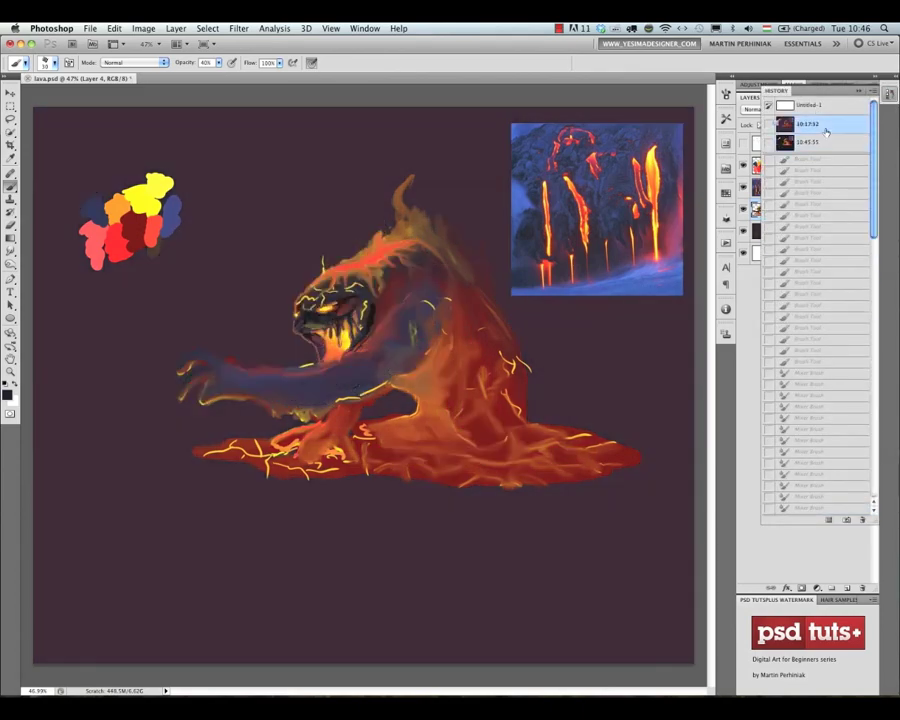
left_click(828, 141)
left_click(889, 94)
Paint rusty orange and bright yellow glowing strokes along the waist and the base of the torso.
scroll(478, 392, "up", 3)
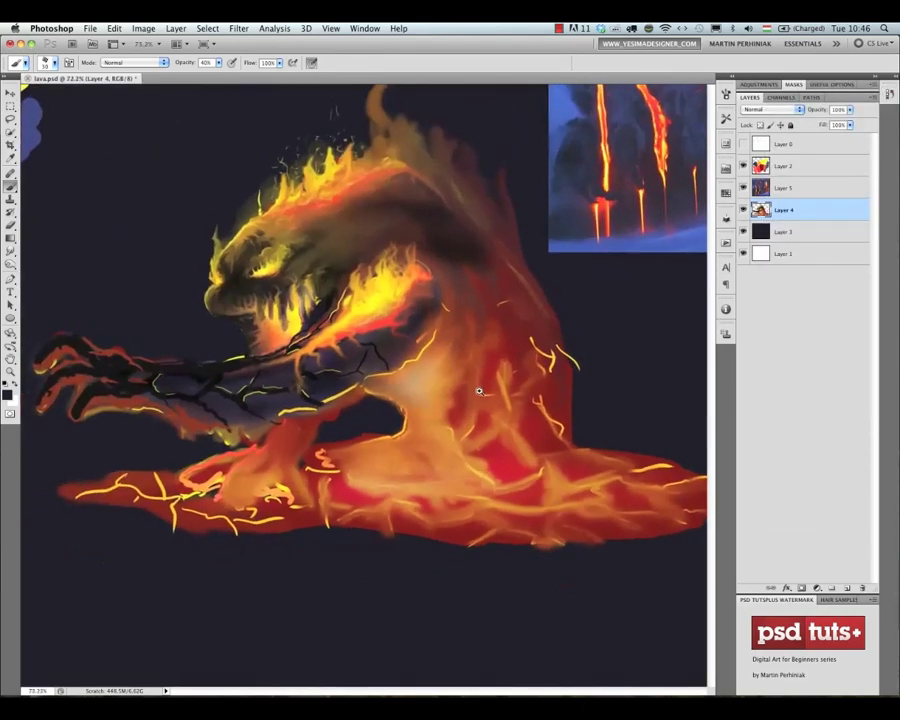
scroll(478, 392, "up", 5)
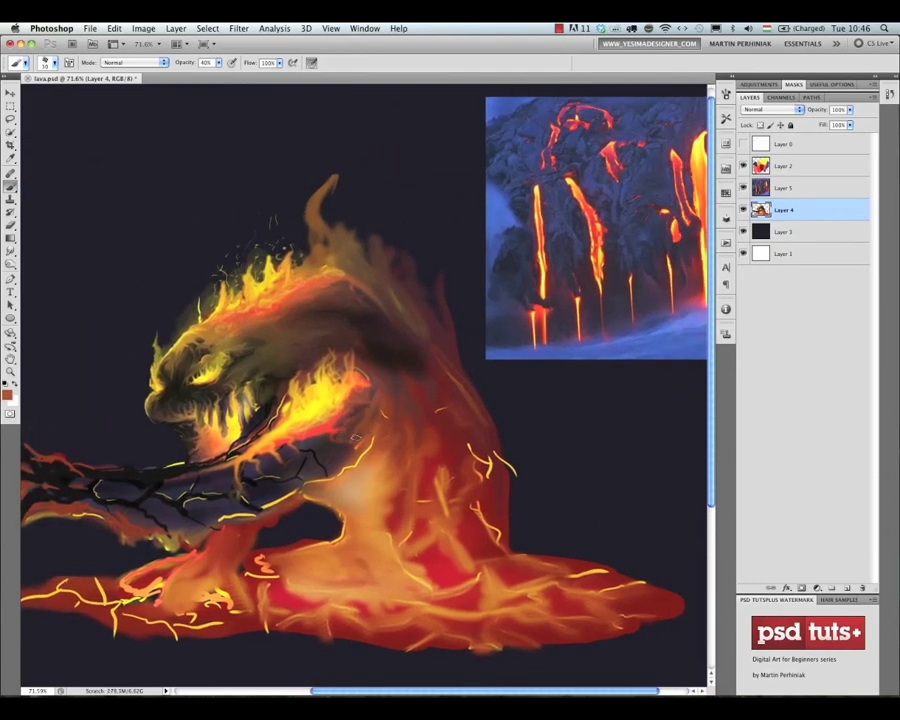
mouse_move(357, 484)
left_mouse_down()
mouse_move(366, 500)
mouse_move(354, 500)
mouse_move(356, 528)
mouse_move(290, 538)
mouse_move(413, 560)
left_mouse_up()
left_click(322, 488, "alt")
left_click_drag(328, 468, 425, 460)
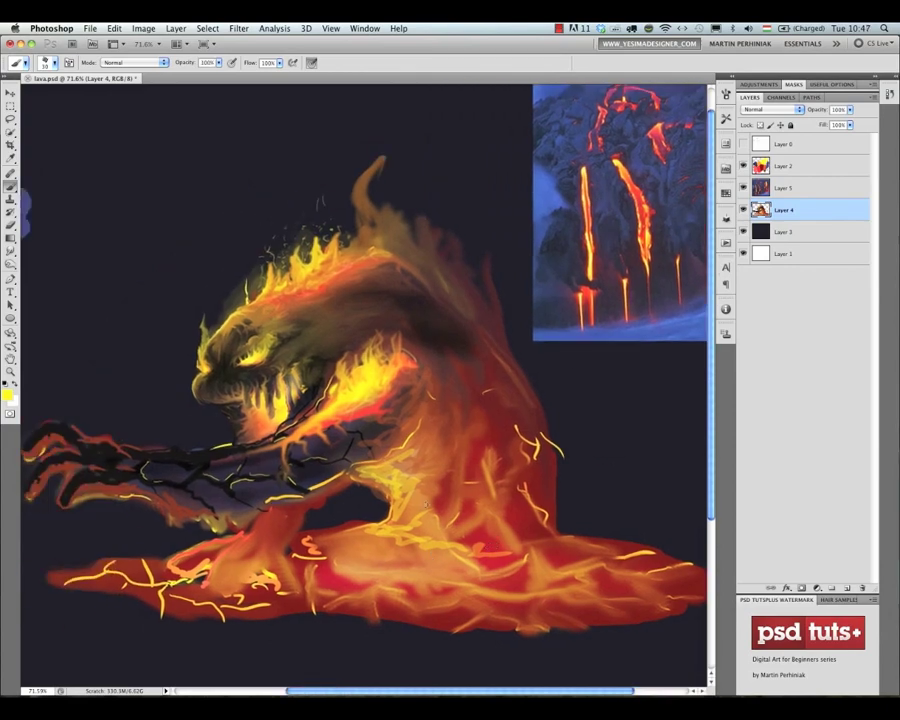
Paint dark red rock plates across the lava base, leaving glowing yellow-orange gaps between them.
left_click(345, 533, "alt")
mouse_move(338, 536)
left_mouse_down()
mouse_move(384, 544)
mouse_move(386, 556)
left_mouse_up()
mouse_move(398, 554)
left_mouse_down()
mouse_move(430, 553)
mouse_move(464, 573)
mouse_move(530, 554)
left_mouse_up()
left_click_drag(460, 533, 496, 543)
mouse_move(429, 518)
left_mouse_down()
mouse_move(436, 537)
mouse_move(443, 515)
mouse_move(406, 520)
left_mouse_up()
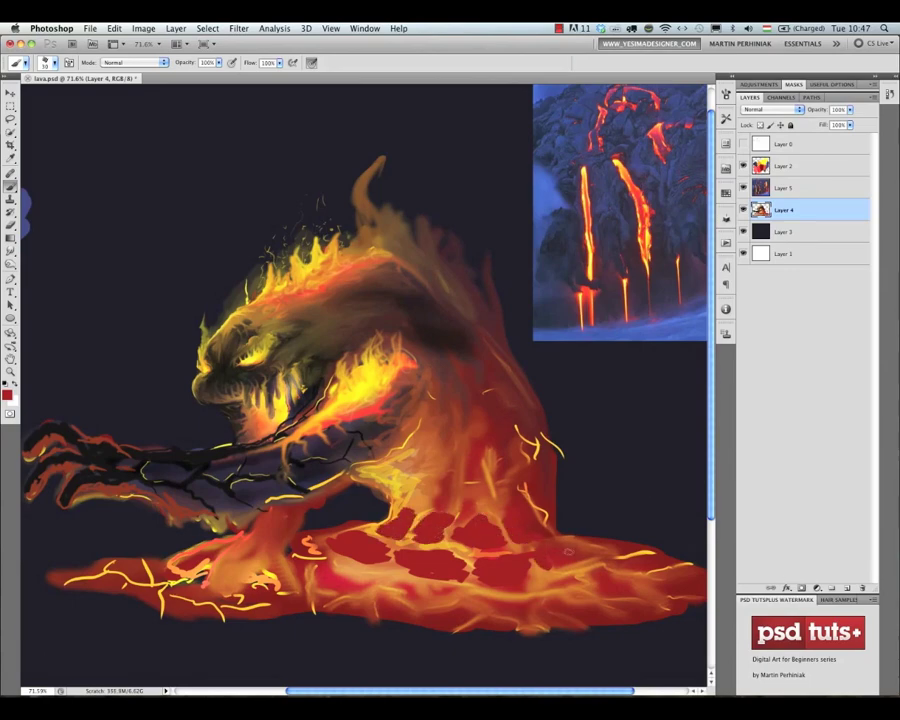
left_click_drag(568, 552, 538, 567)
Paint the hand resting on the lava dark red and outline its fingers and wrist with bright yellow strokes.
mouse_move(237, 556)
left_mouse_down()
mouse_move(247, 549)
mouse_move(271, 561)
mouse_move(286, 543)
mouse_move(203, 555)
mouse_move(288, 581)
mouse_move(318, 562)
left_mouse_up()
left_click(262, 577, "alt")
left_click(272, 500, "alt")
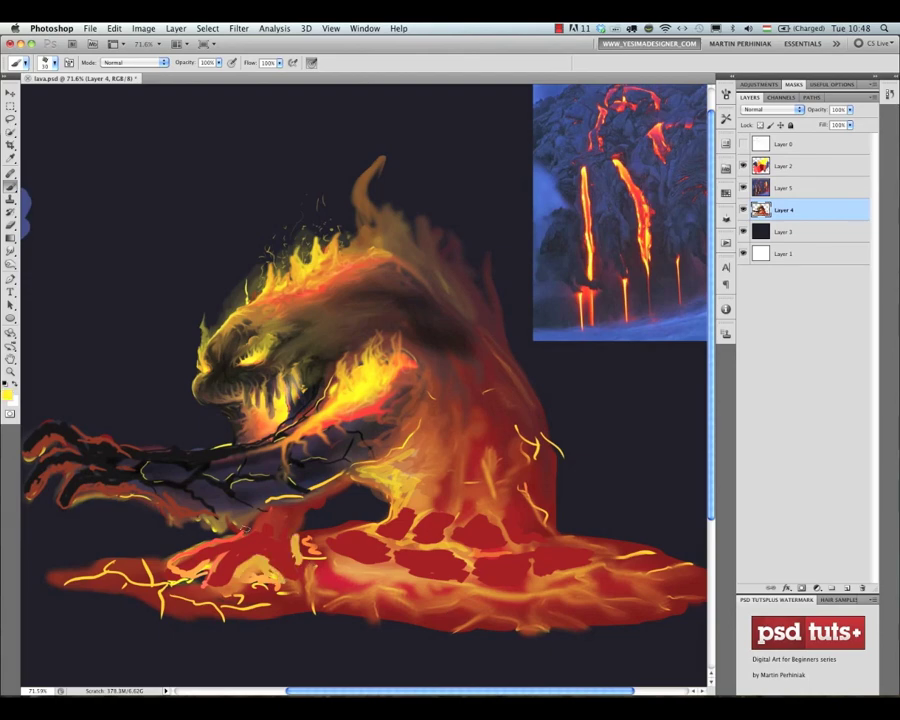
left_click_drag(222, 588, 250, 568)
left_click_drag(182, 584, 225, 554)
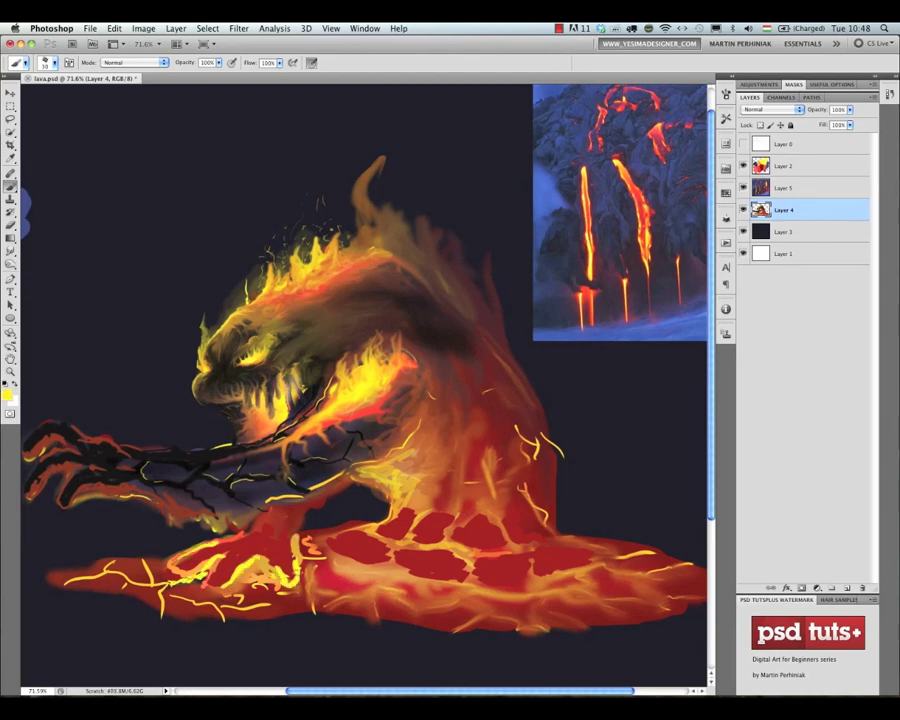
Paint thin dark red cracks across the creature's face, neck, shoulder and upper back.
mouse_move(421, 534)
left_mouse_down()
mouse_move(505, 484)
mouse_move(423, 496)
left_mouse_up()
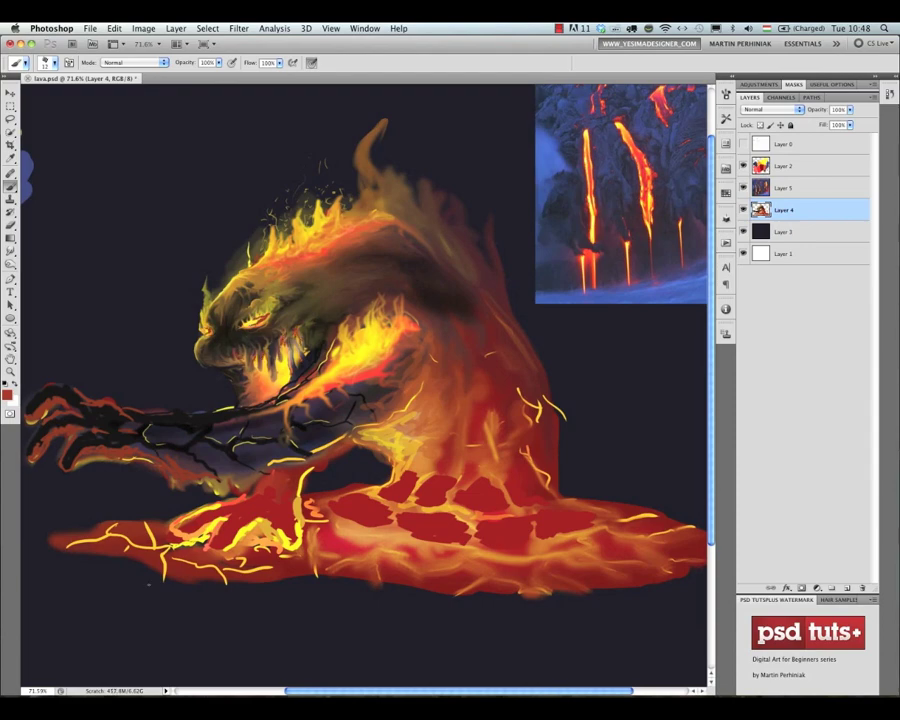
scroll(273, 324, "up", 2)
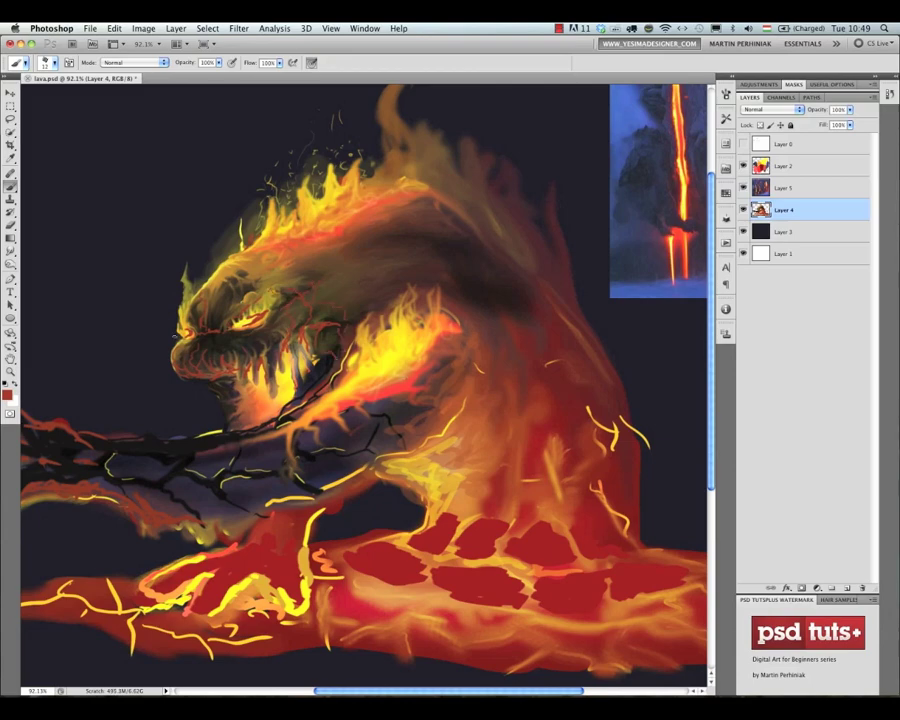
key("e")
key("b")
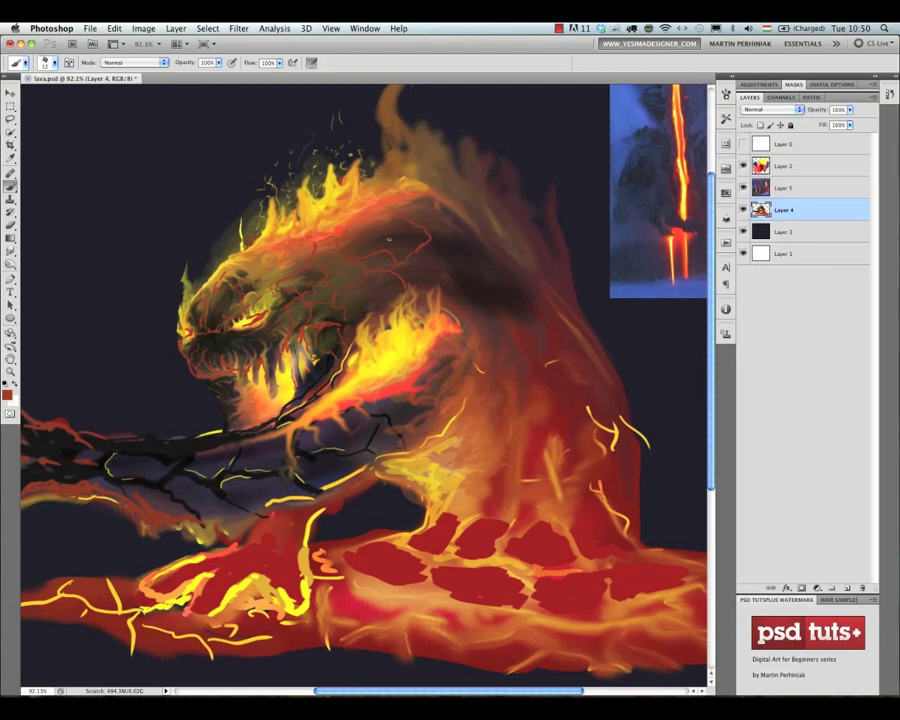
left_click_drag(430, 239, 480, 242)
mouse_move(453, 252)
left_mouse_down()
mouse_move(467, 281)
mouse_move(448, 297)
left_mouse_up()
left_click_drag(464, 293, 517, 310)
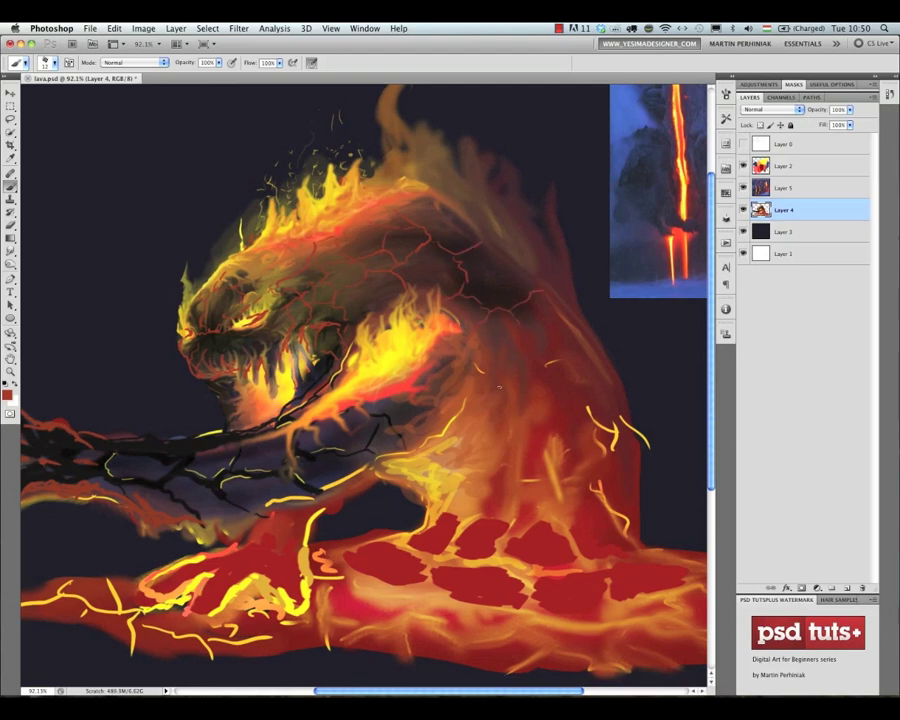
Compare the painting's three history snapshots, ending on the 10:51:14 one.
scroll(449, 455, "down", 3)
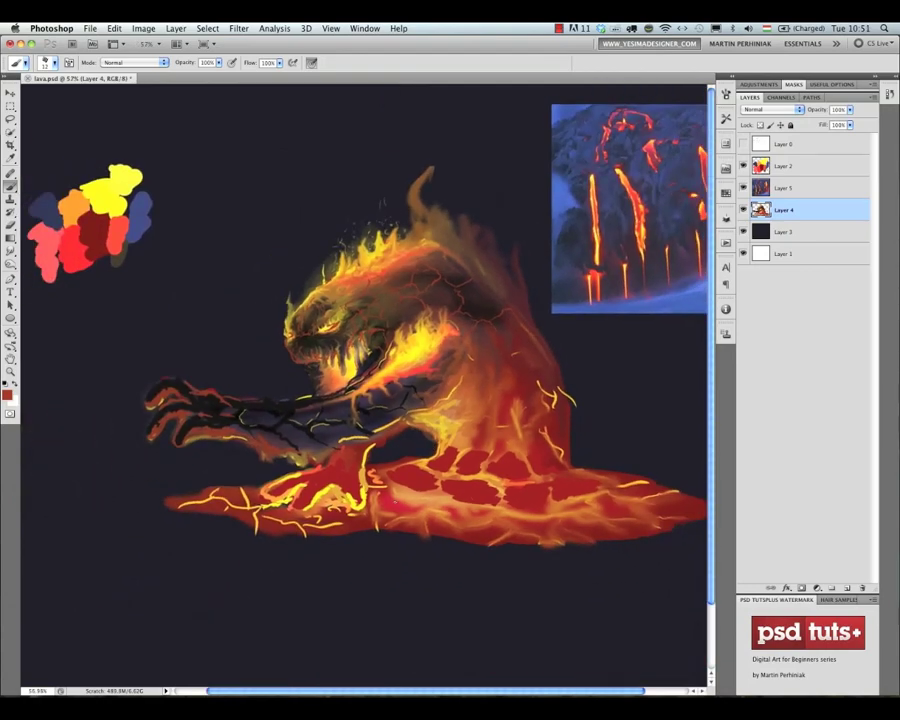
scroll(450, 400, "up", 2)
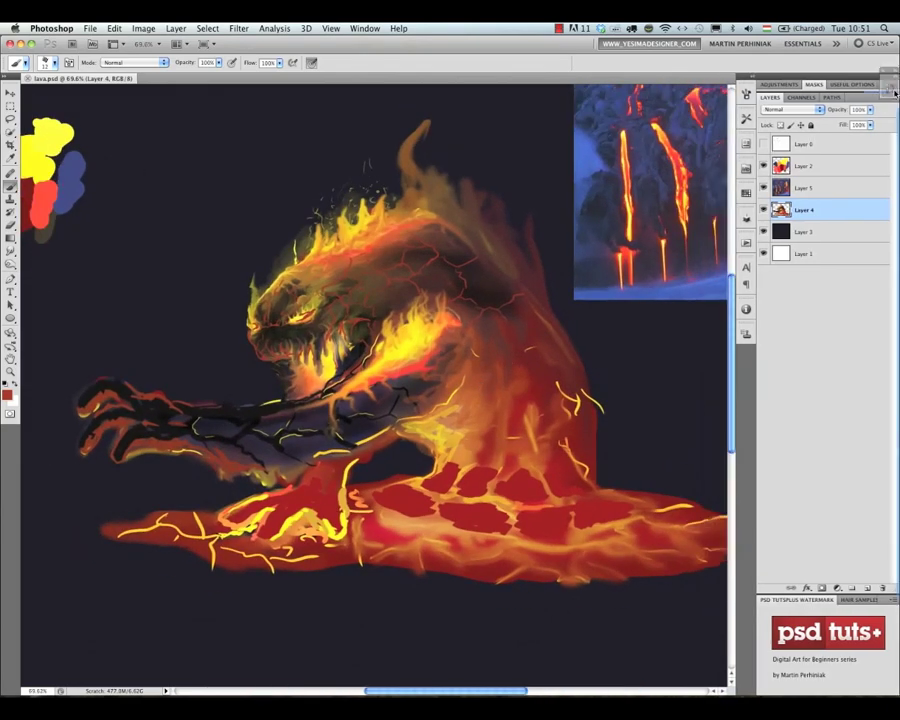
left_click(726, 94)
left_click(824, 143)
left_click(820, 160)
left_click(820, 143)
left_click(818, 124)
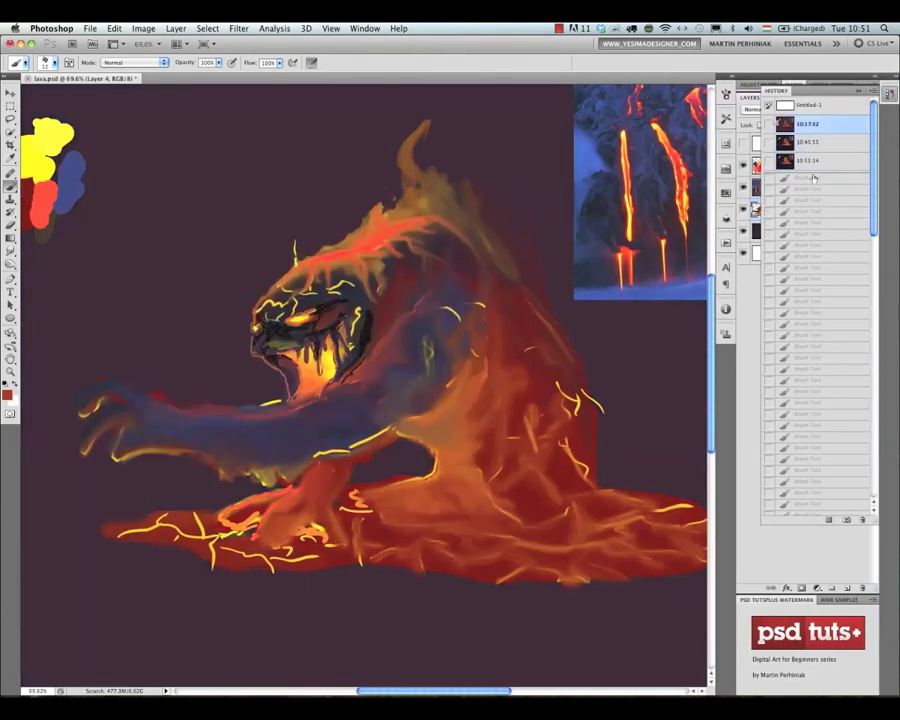
left_click(816, 161)
left_click(817, 124)
left_click(818, 161)
left_click(888, 94)
Paint bright yellow highlights along parts of the red cracks on the neck, shoulder and back.
scroll(420, 347, "up", 2)
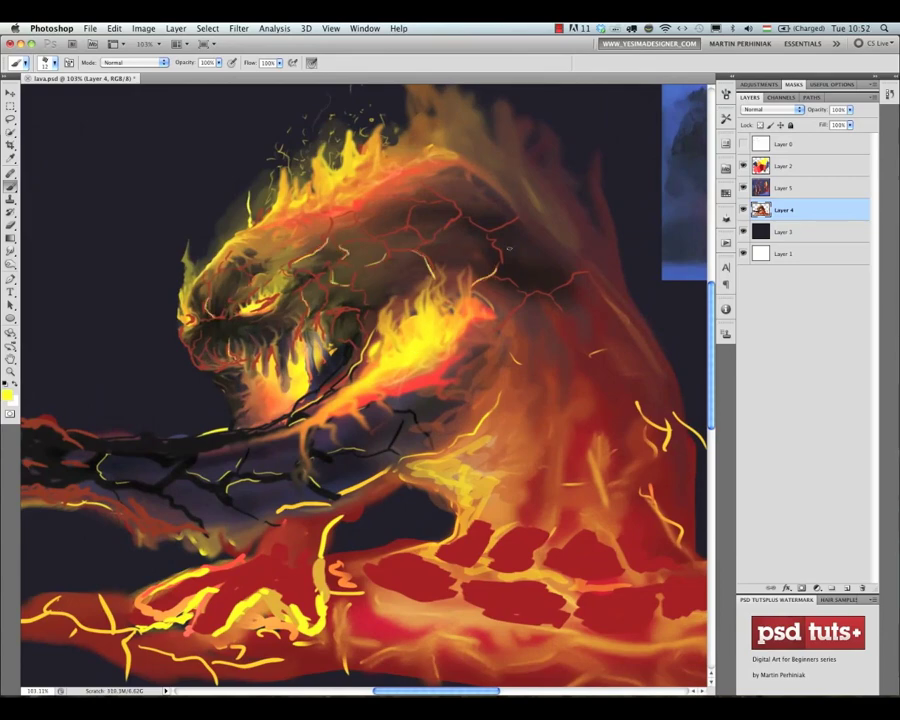
left_click_drag(356, 198, 390, 229)
scroll(563, 323, "down", 4)
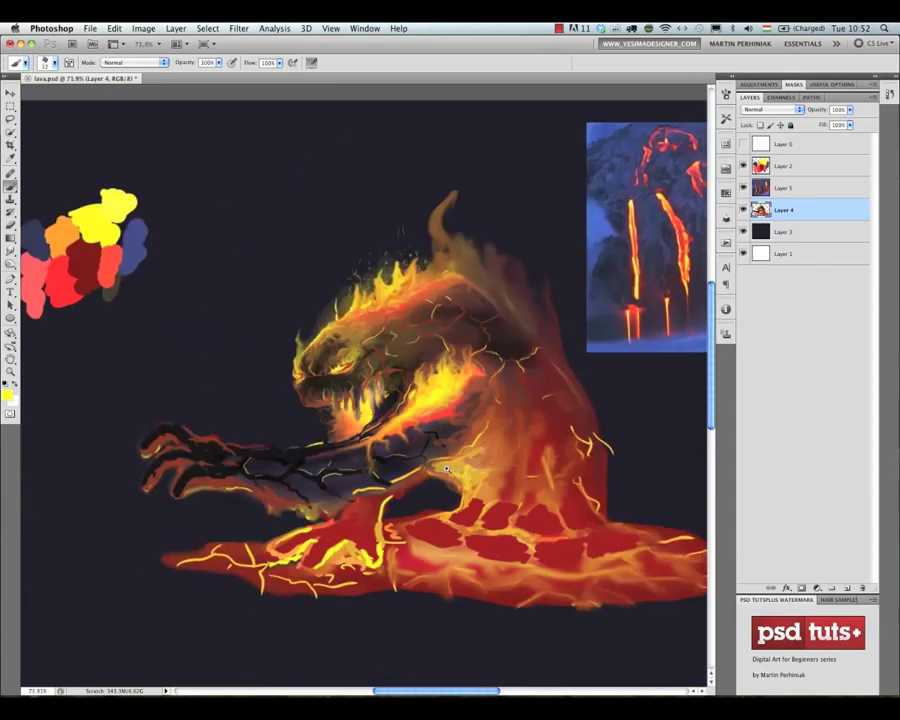
scroll(488, 393, "up", 4)
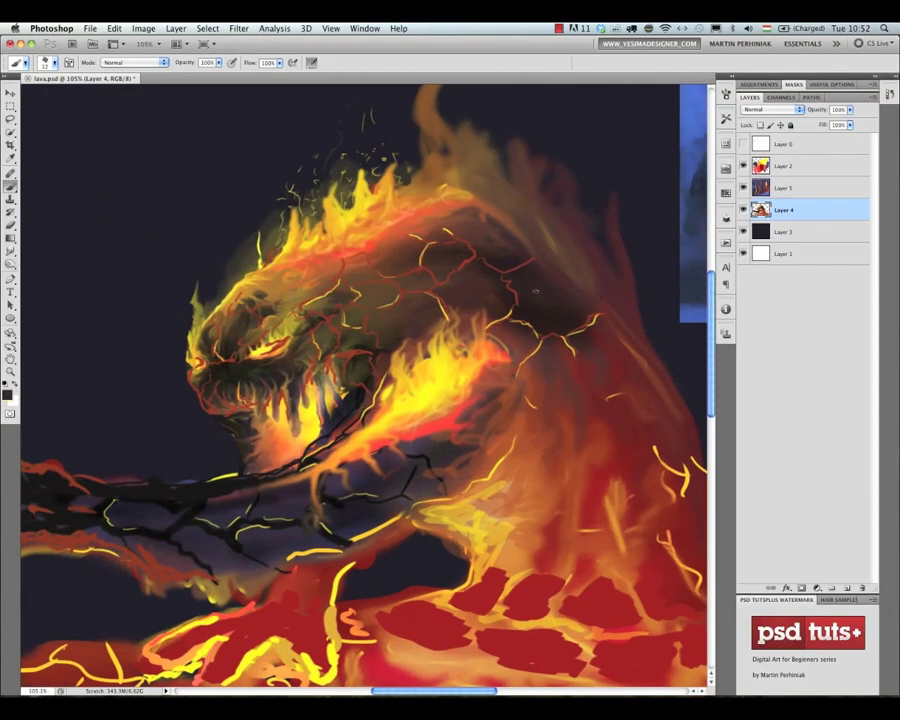
Fill the areas between the cracks on the neck and shoulder with dark brown rock plates sampled from the skin.
left_click(361, 289, "alt")
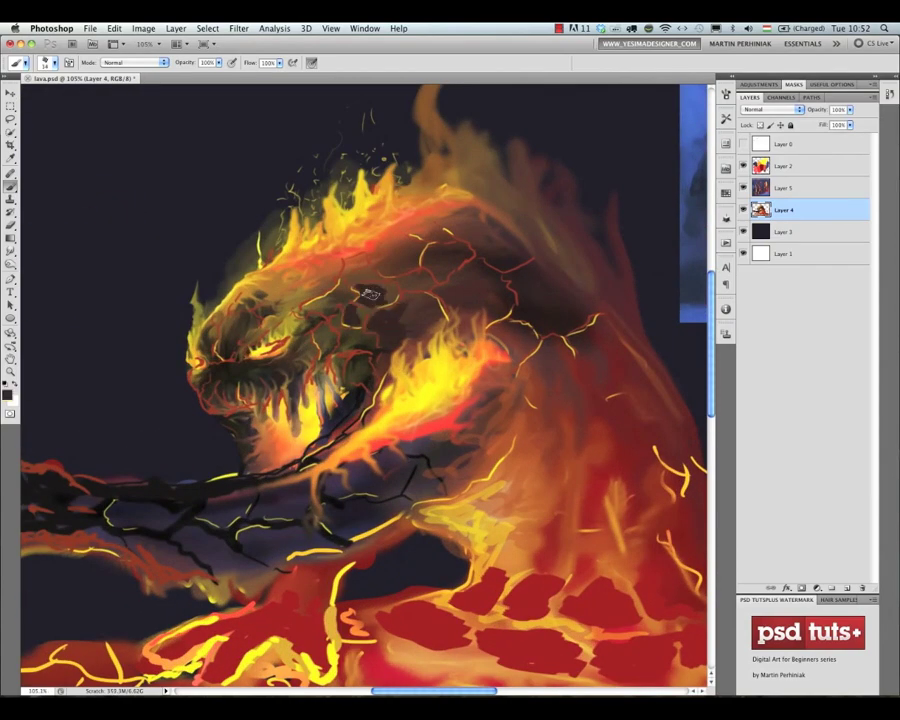
key("shift+b")
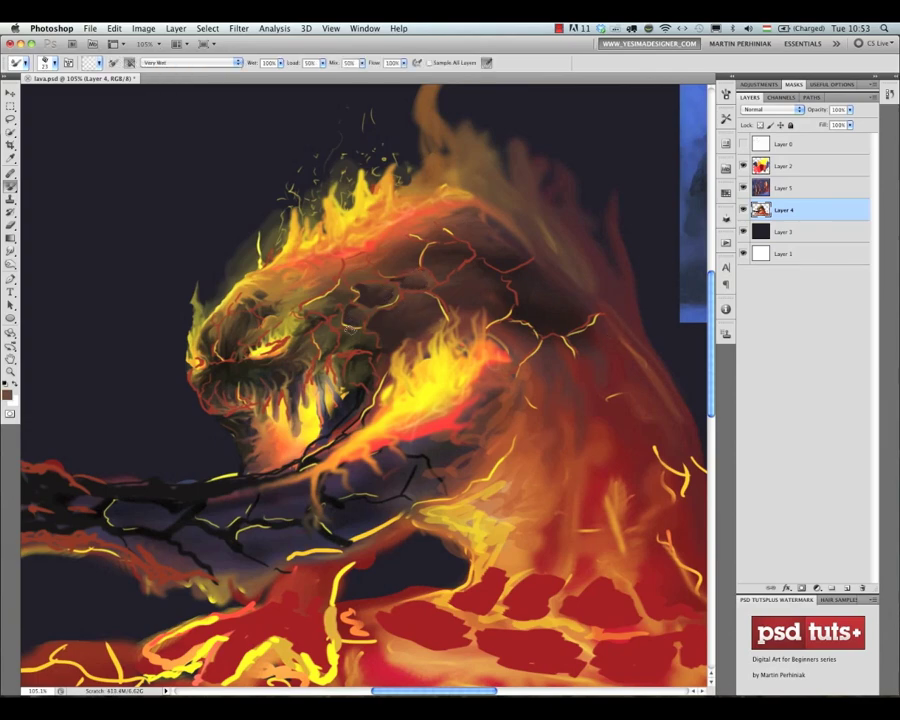
key("shift+b")
mouse_move(248, 257)
left_mouse_down()
mouse_move(208, 205)
mouse_move(155, 245)
mouse_move(142, 242)
left_mouse_up()
left_click_drag(428, 265, 448, 276)
left_click_drag(438, 287, 455, 308)
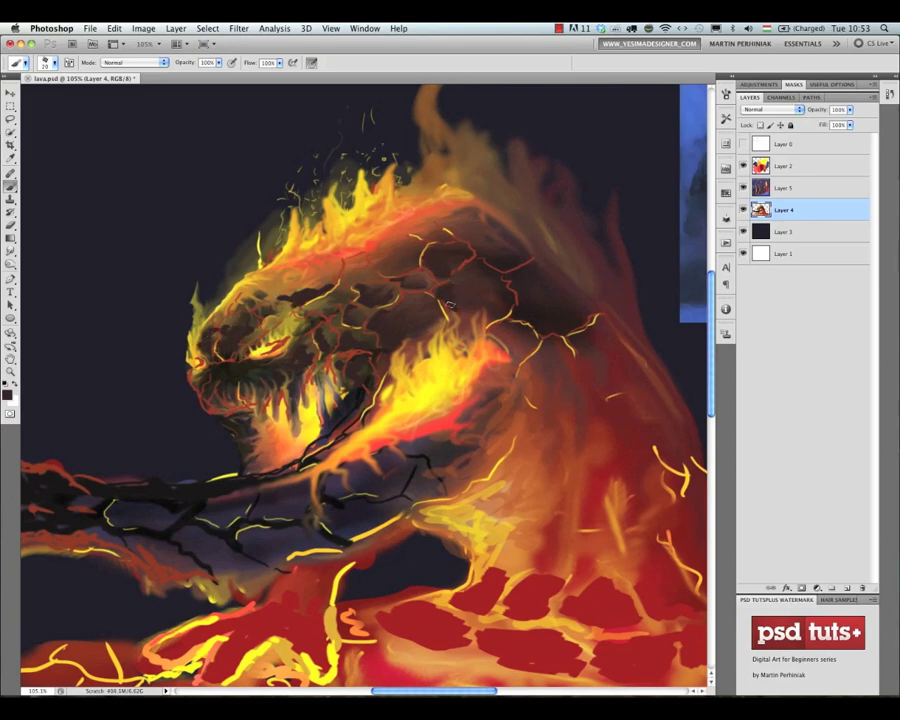
left_click_drag(455, 231, 490, 246)
left_click_drag(380, 260, 404, 270)
mouse_move(362, 274)
left_mouse_down()
mouse_move(535, 357)
mouse_move(330, 307)
left_mouse_up()
Blend the dark rock plates on the head, neck and shoulder with the Mixer Brush using the Very Wet setting.
key("shift+b")
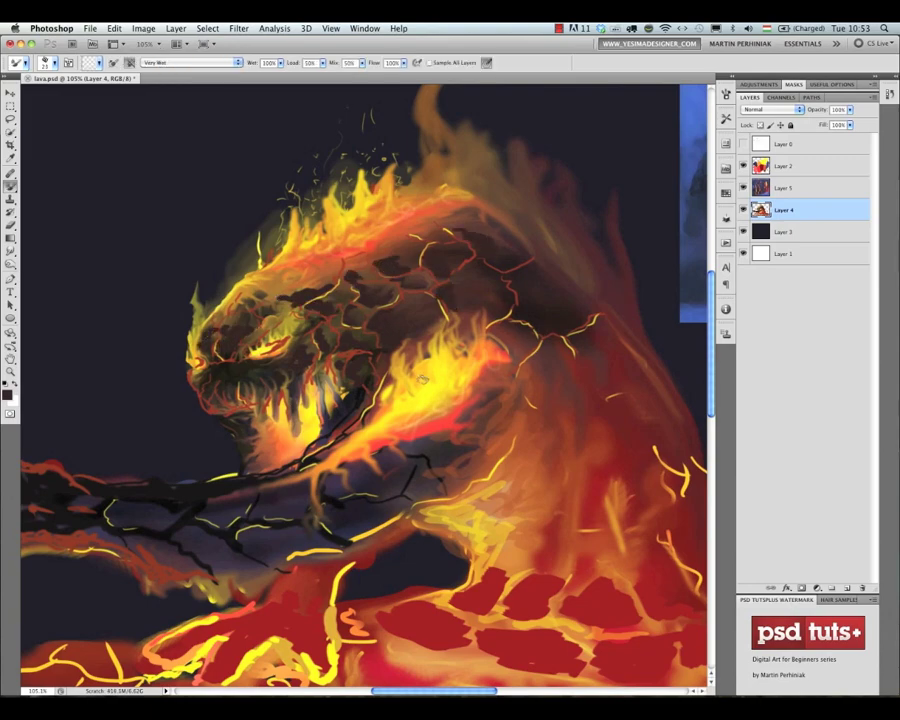
left_click_drag(456, 231, 486, 240)
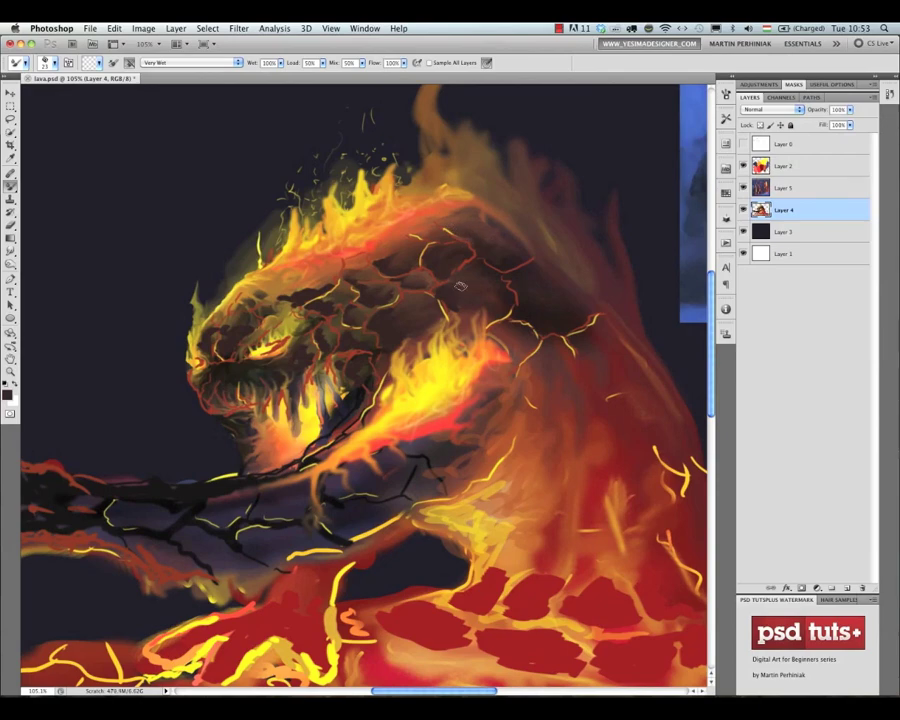
left_click_drag(463, 304, 448, 320)
left_click_drag(370, 354, 344, 346)
left_click_drag(280, 300, 312, 289)
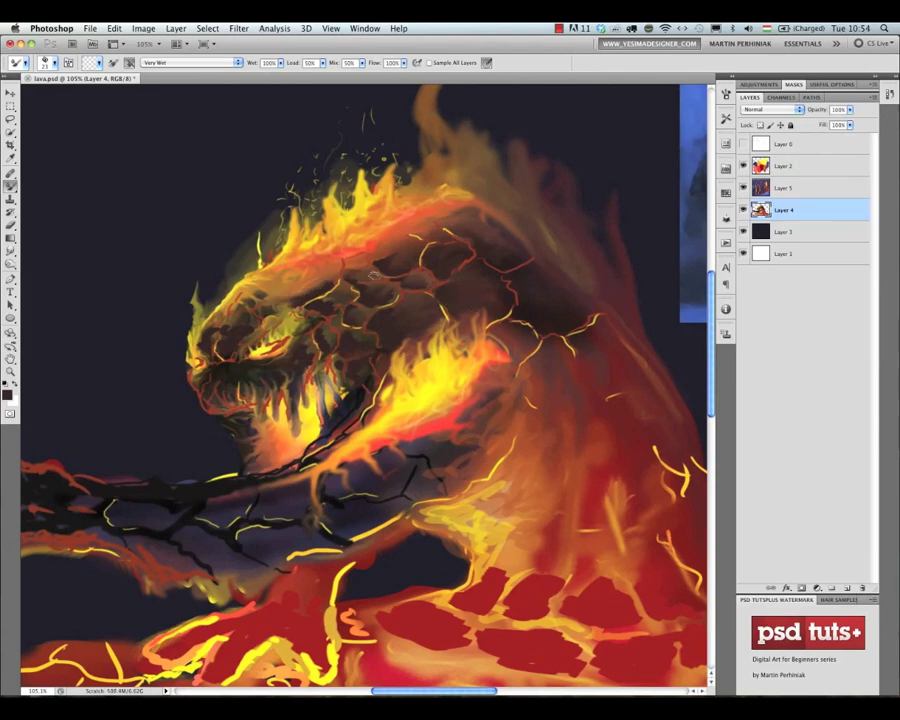
key("super+0")
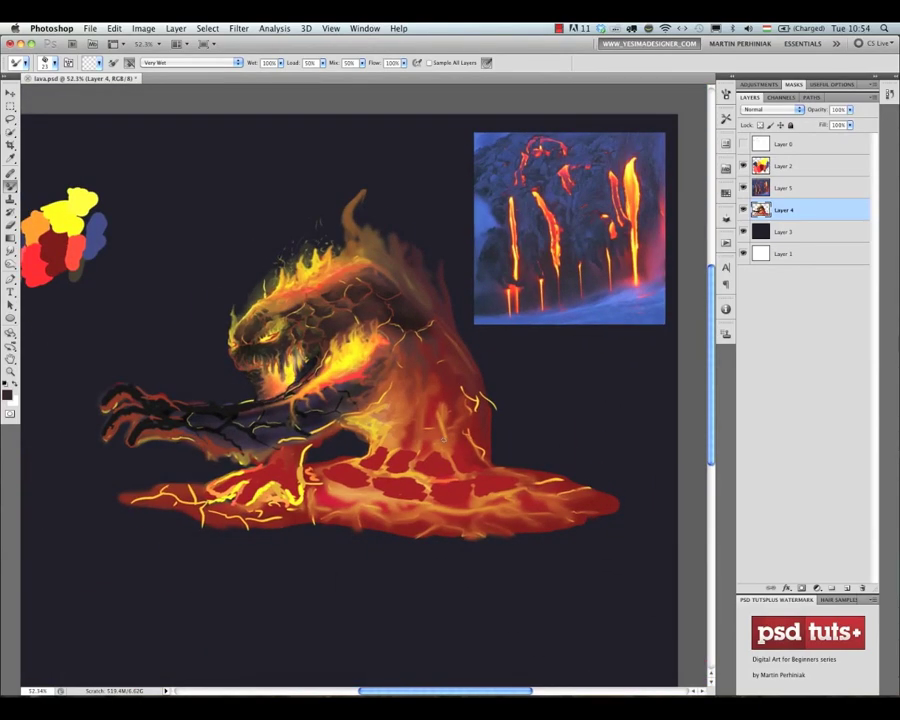
Paint dark red lava drips hanging from the front of the jaw and add accents along them in sampled colours.
scroll(255, 385, "up", 3)
key("shift+b")
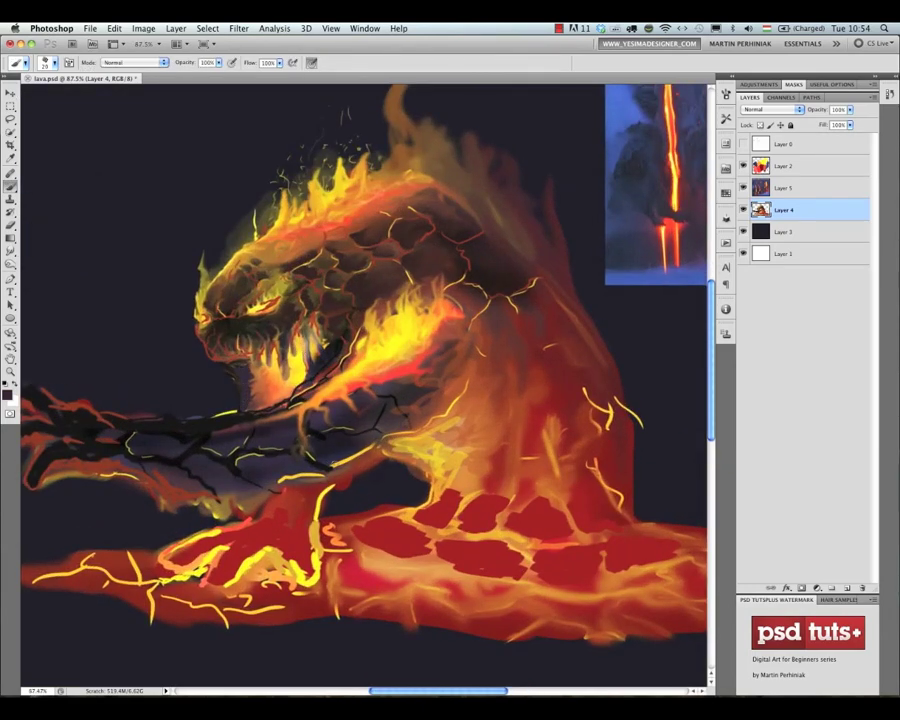
left_click(285, 508, "alt")
mouse_move(242, 367)
left_mouse_down()
mouse_move(248, 397)
mouse_move(217, 361)
mouse_move(206, 393)
left_mouse_up()
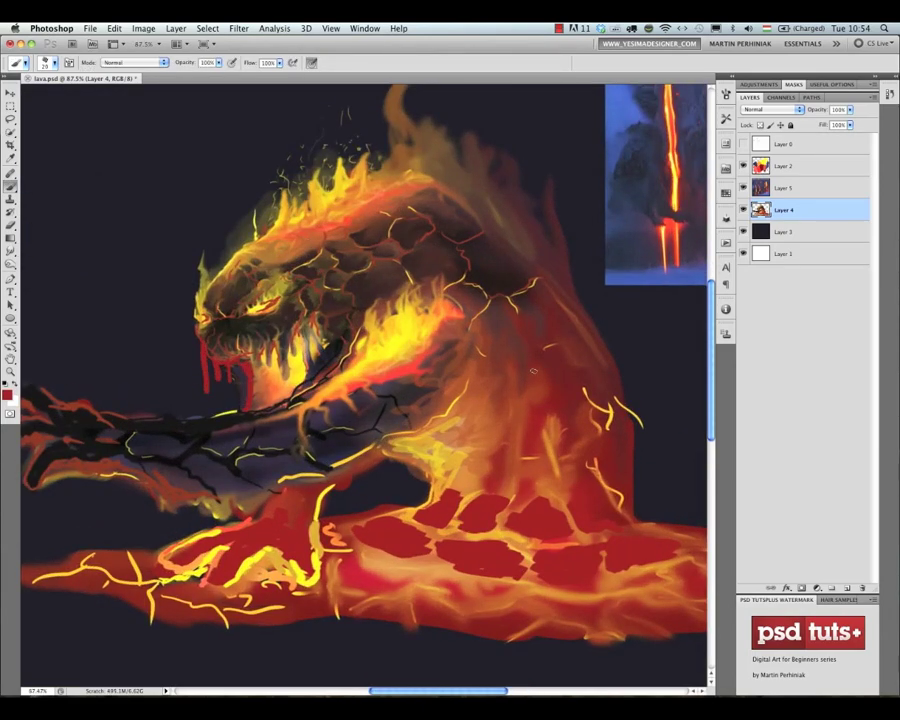
left_click(199, 342, "alt")
left_click(286, 256, "alt")
left_click_drag(200, 341, 202, 382)
left_click_drag(209, 357, 218, 375)
Add small bright yellow specks on the dark area behind the jaw.
left_click(292, 360, "alt")
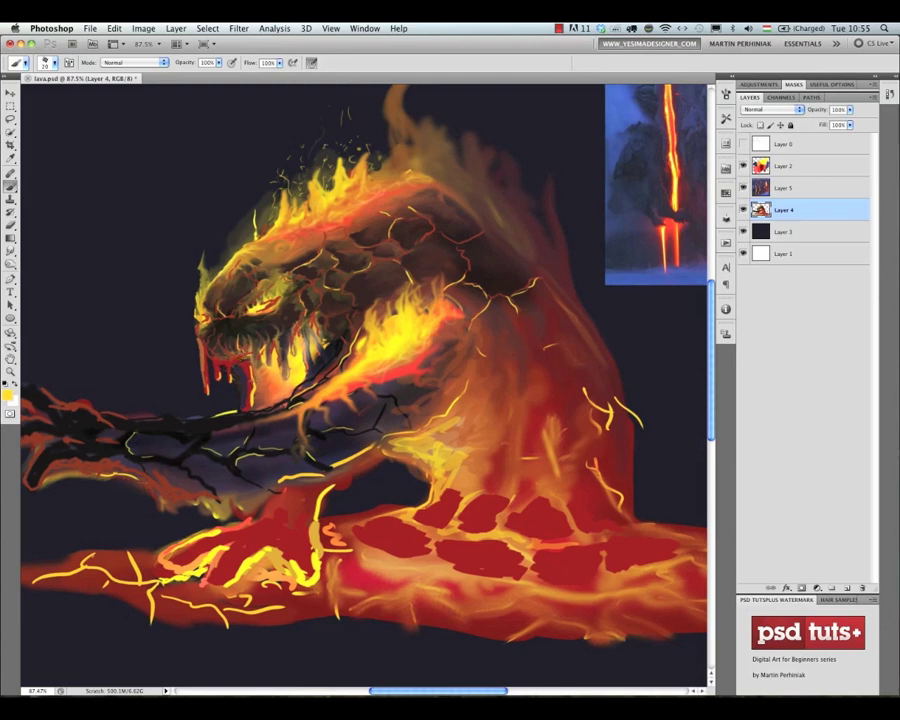
left_click_drag(322, 317, 338, 329)
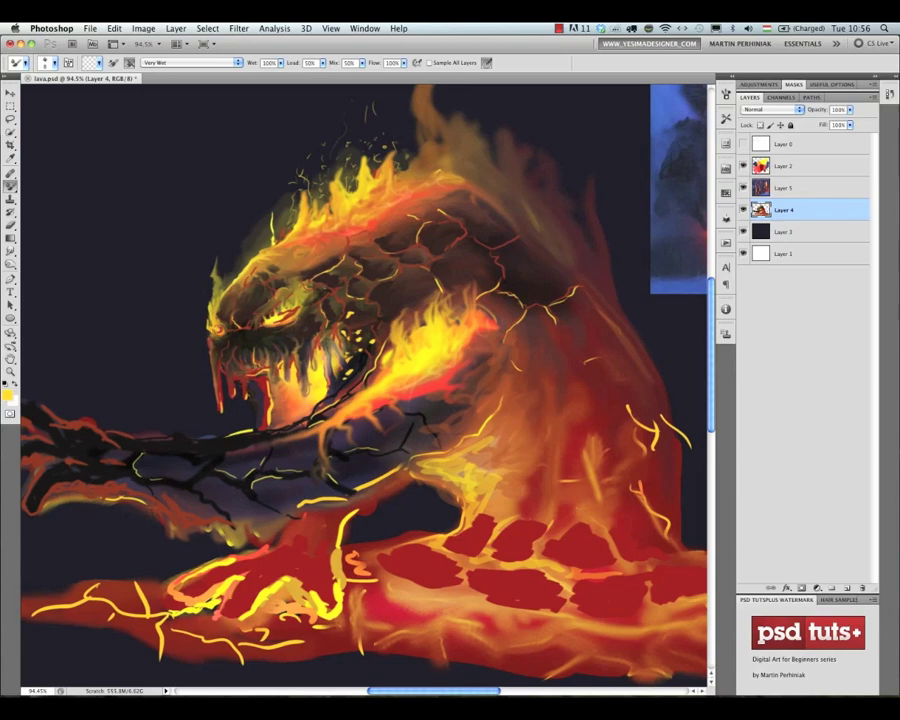
scroll(396, 541, "down", 3)
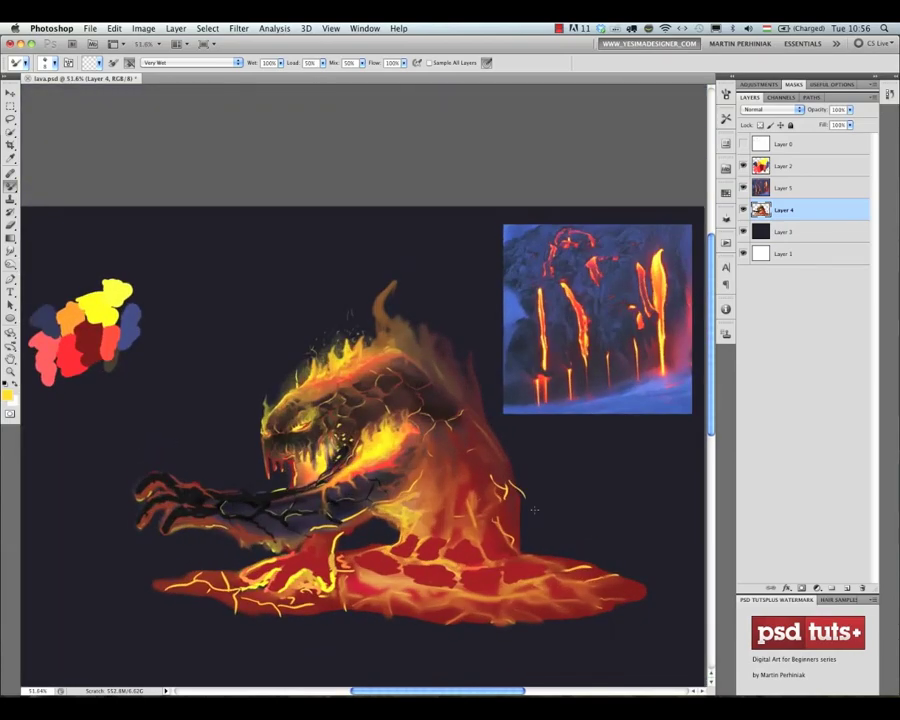
Create a new layer and scatter small yellow, red and orange sparks in front of the face with a smaller brush.
scroll(320, 450, "up", 3)
key("shift+b")
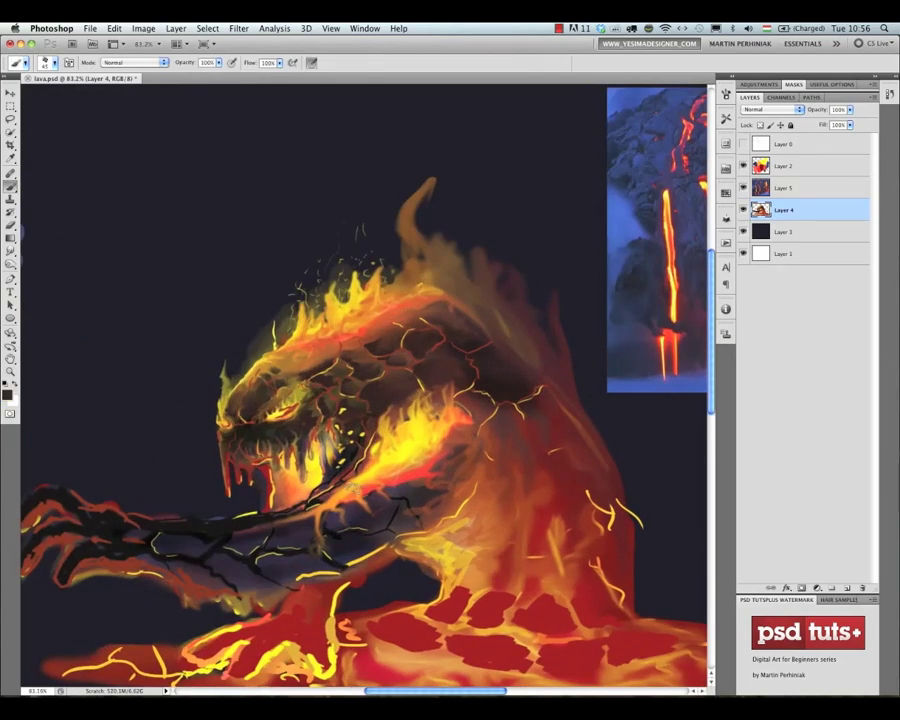
key("super+alt+shift+n")
left_click_drag(391, 594, 565, 598)
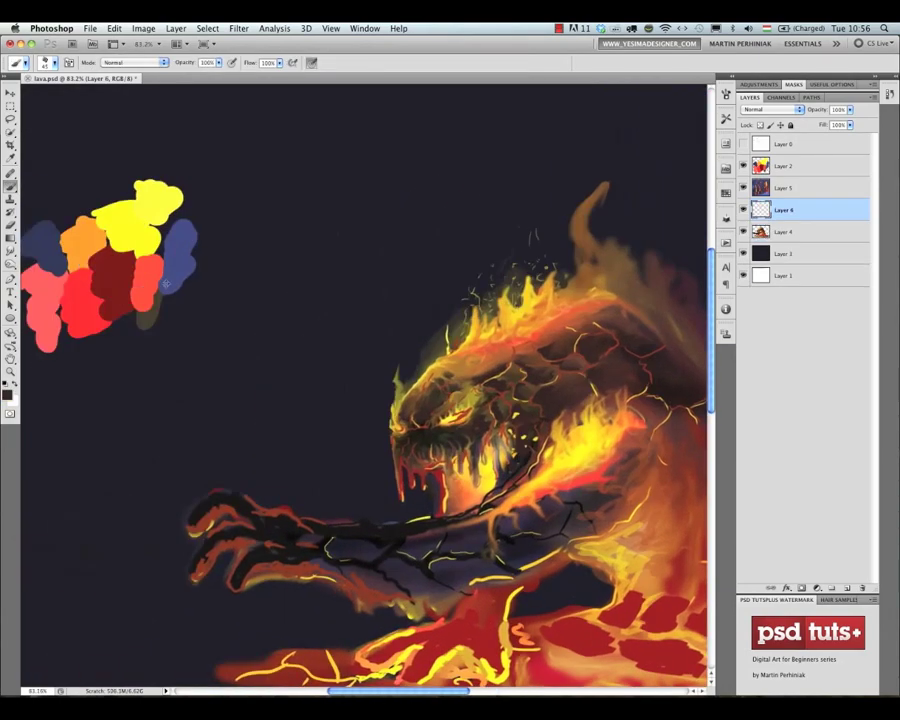
left_click(138, 224, "alt")
key("bracketleft")
key("bracketleft")
key("bracketleft")
key("bracketleft")
key("bracketleft")
key("bracketleft")
left_click_drag(338, 412, 333, 426)
mouse_move(353, 380)
left_mouse_down()
mouse_move(362, 414)
mouse_move(326, 430)
left_mouse_up()
left_click(148, 280, "alt")
left_click_drag(309, 433, 315, 438)
left_click_drag(307, 388, 304, 394)
Apply a diagonal Motion Blur to the painted sparks.
left_click(239, 28)
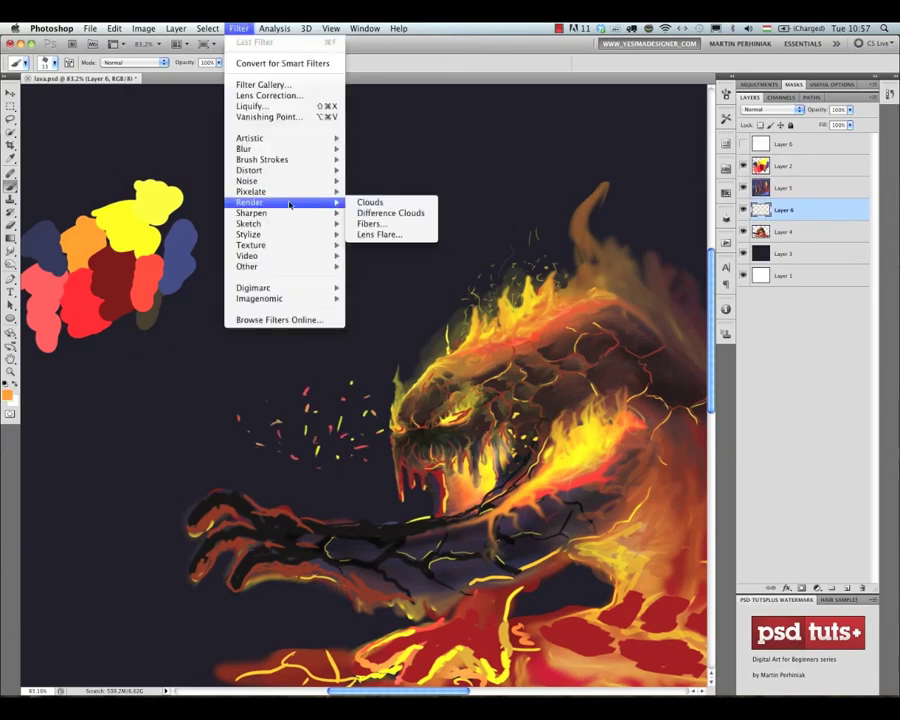
left_click(385, 218)
left_click_drag(515, 311, 484, 313)
left_click_drag(568, 271, 564, 265)
left_click(612, 132)
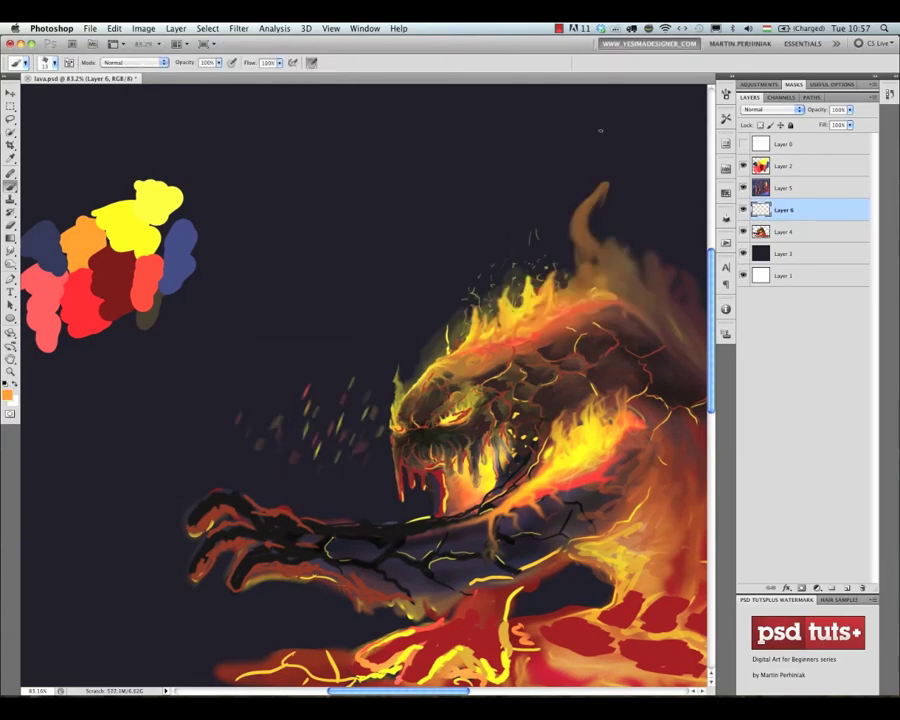
Transform the sparks layer and position it above the flames on the creature's head.
key("v")
left_click_drag(422, 410, 300, 424)
left_click_drag(205, 432, 385, 424)
key("super+t")
key("Return")
key("super+t")
left_click_drag(328, 302, 302, 338)
key("Return")
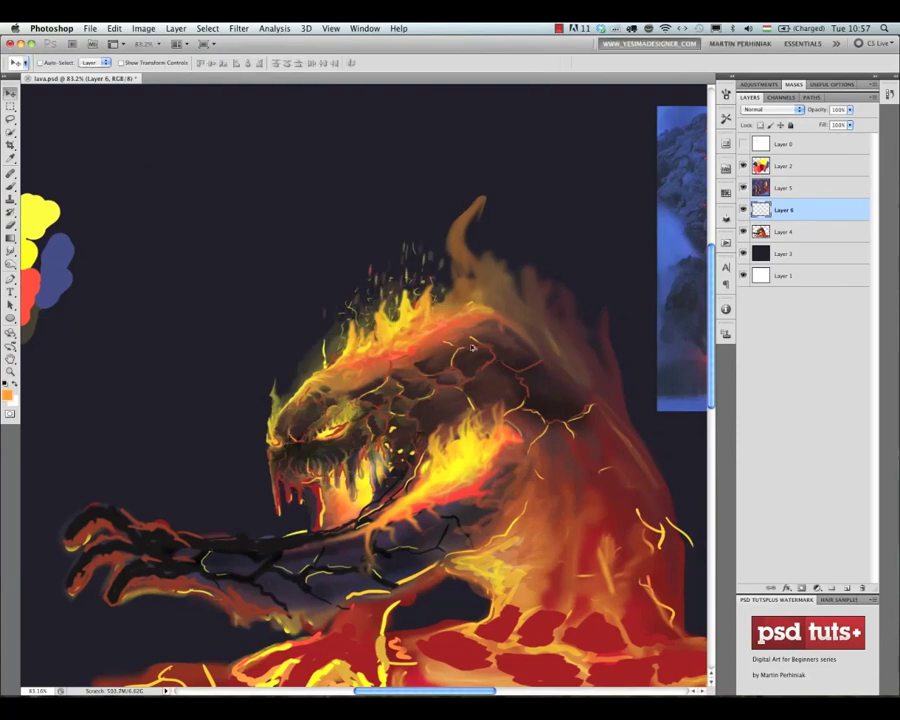
Duplicate the sparks layer and transform the copy to spread more sparks along the head flames.
left_click_drag(378, 300, 309, 342, "alt")
key("super+t")
key("Return")
scroll(480, 480, "down", 3)
left_click_drag(511, 560, 402, 455)
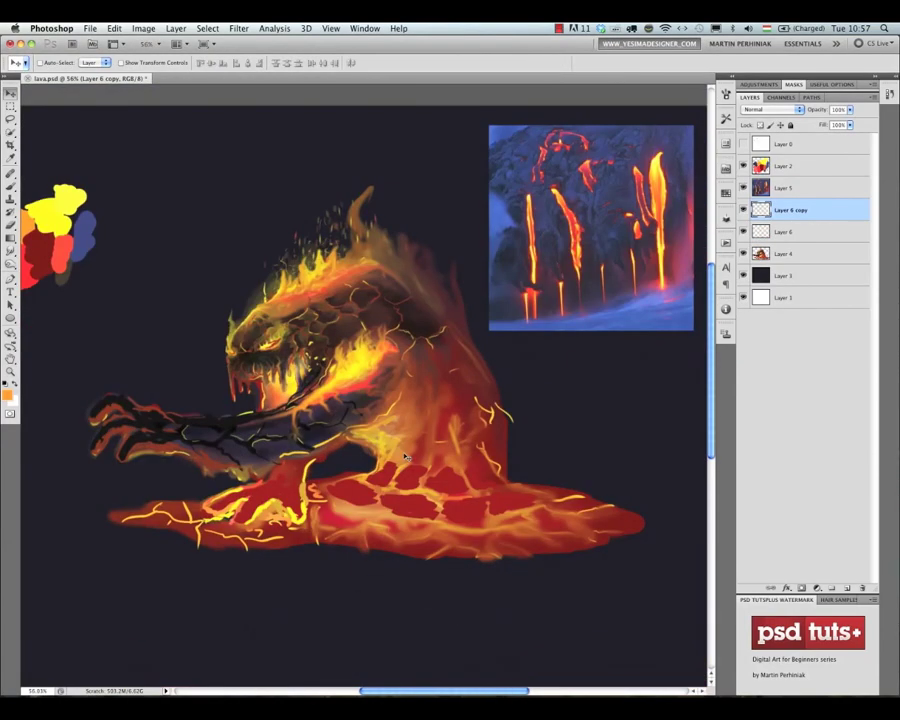
Lock the transparent pixels of Layer 6 and recolour its sparks with bright yellow from the palette.
left_click(788, 257, "shift")
left_click(785, 232)
key("slash")
key("b")
left_click(51, 216, "alt")
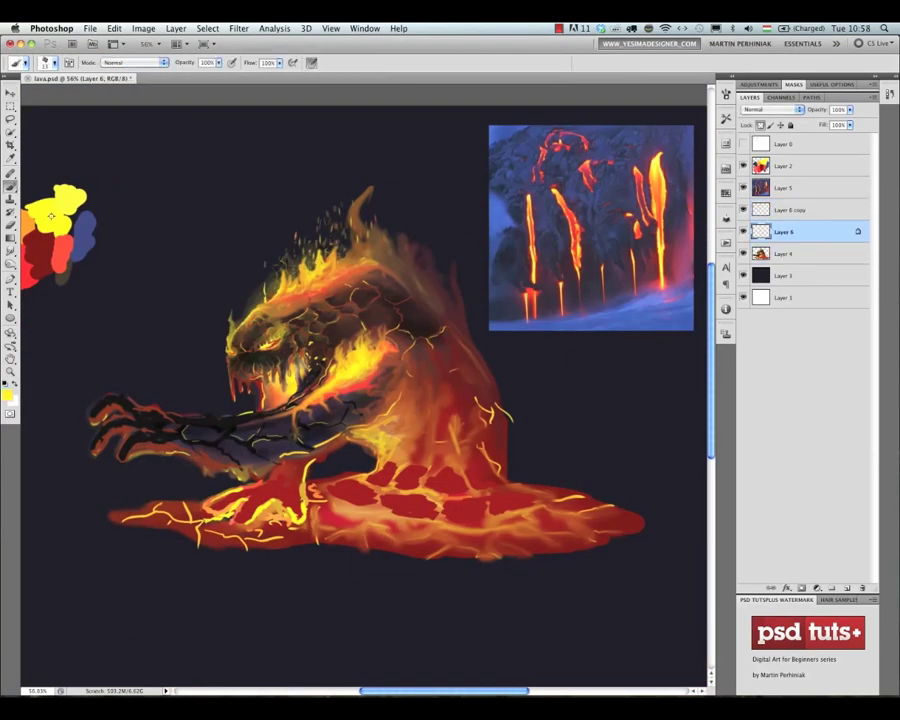
Duplicate the yellow sparks layer five times and place copies along the lava base behind the torso and under the arm.
key("v")
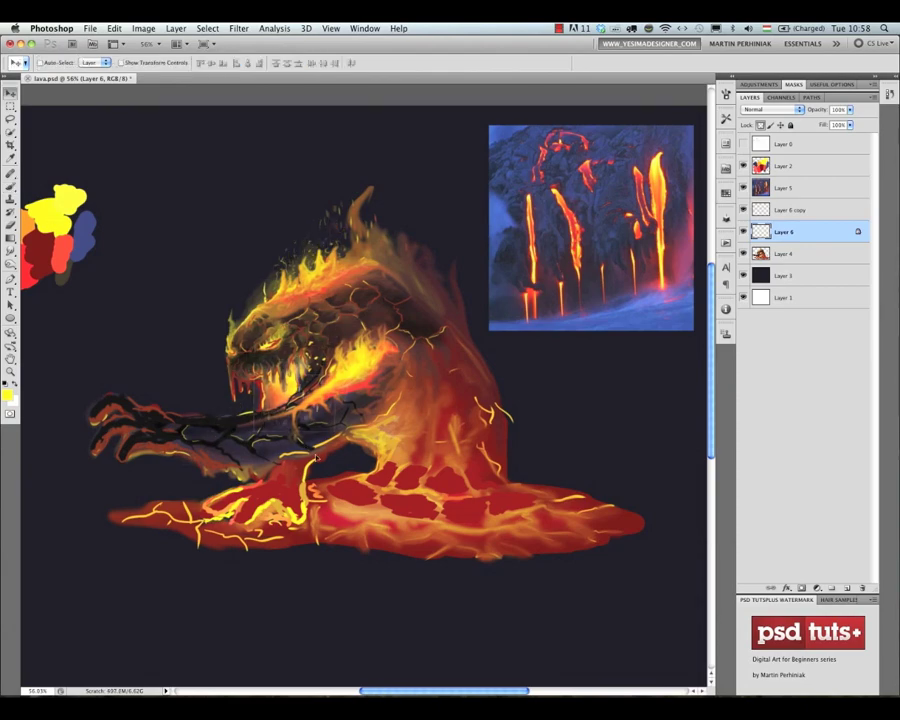
key("ctrl+j")
key("ctrl+j")
key("ctrl+j")
key("ctrl+j")
key("ctrl+j")
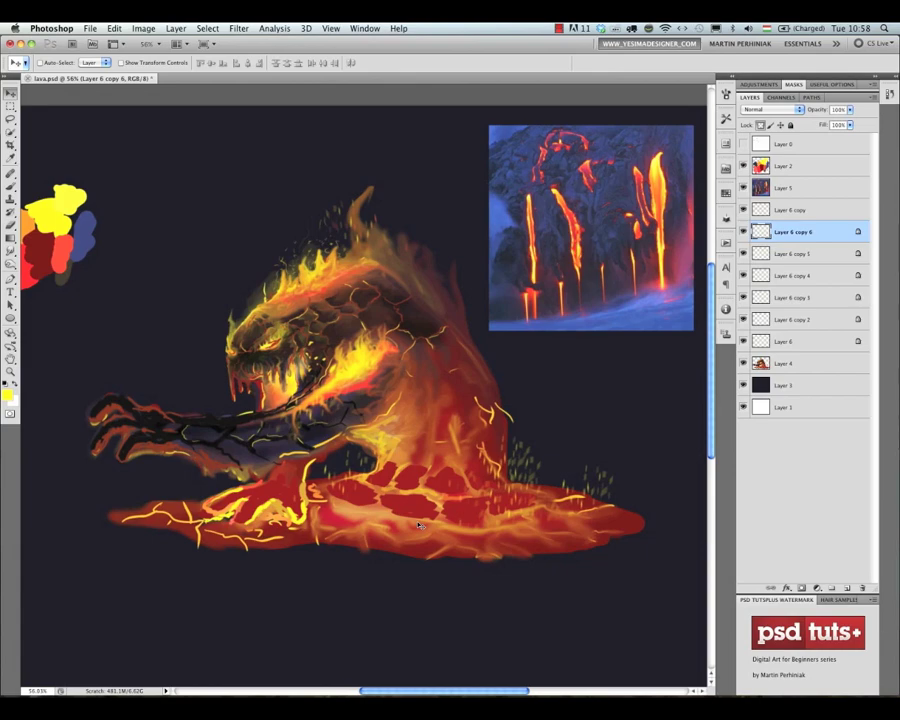
Isolate Layer 6 copy 6 with black sparks over the white Layer 1 and define them as a brush named spark.
left_click(743, 231, "alt")
key("m")
left_click_drag(118, 225, 218, 309)
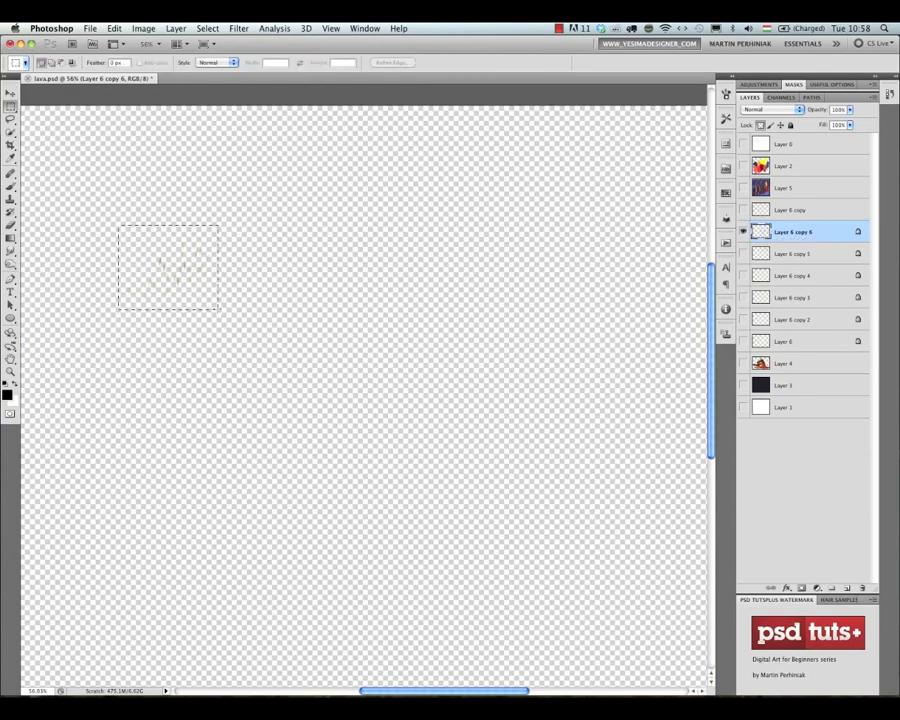
left_click(743, 407)
left_click(114, 28)
left_click(171, 317)
type("spark")
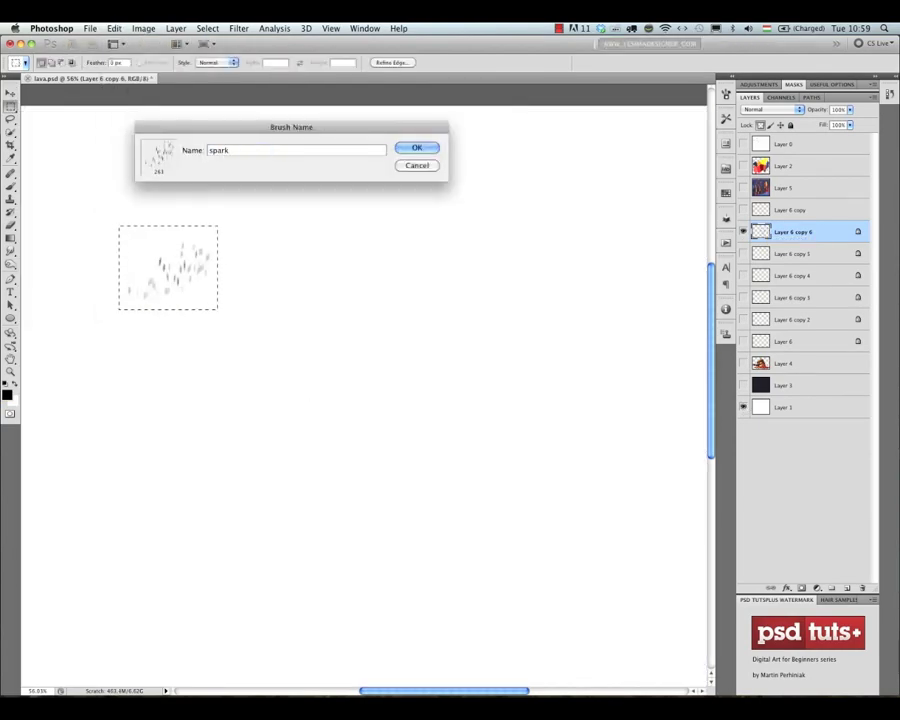
left_click(417, 147)
Clear the selection, show the painting's layers again and delete Layer 6 copy 6.
key("ctrl+d")
left_click(743, 407, "alt")
key("alt+period")
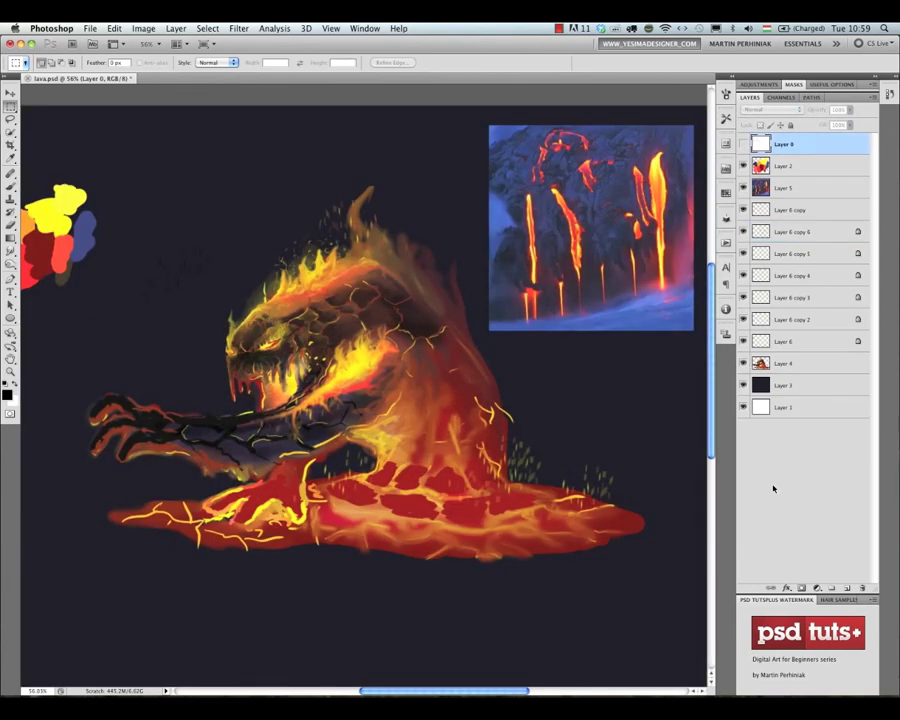
left_click(791, 341)
left_click(791, 212, "shift")
left_click(791, 212)
left_click(743, 231)
left_click(791, 232)
key("Delete")
Merge Layer 6, its spark copies and Layer 6 copy into one layer.
left_click(791, 319)
left_click(792, 213, "shift")
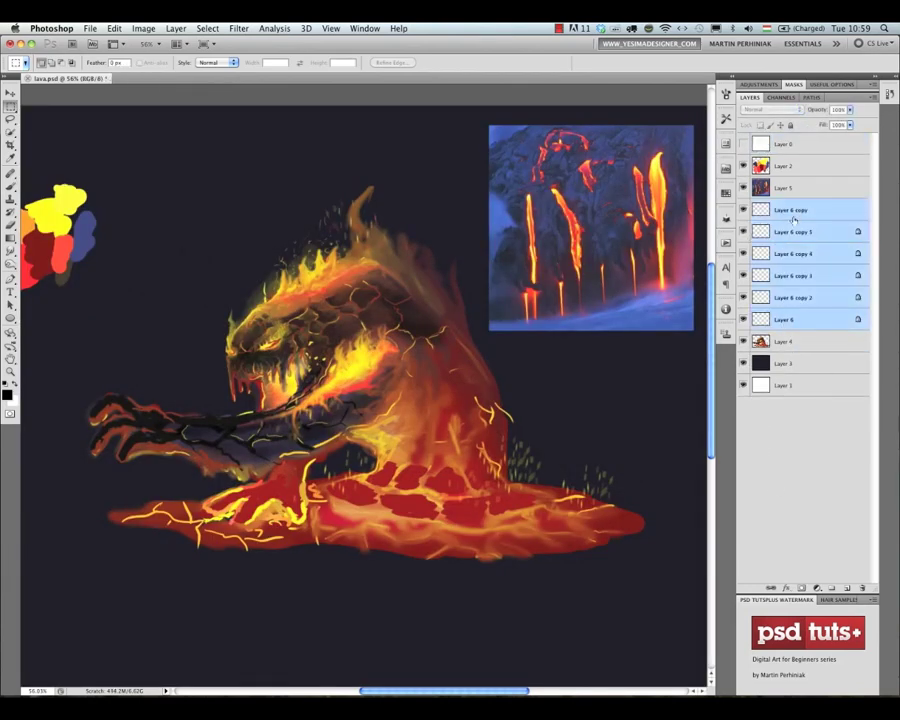
key("ctrl+e")
Set up the 263 px spark brush with scattering, wider spacing, angle jitter and Color Dynamics.
key("b")
left_click(45, 62)
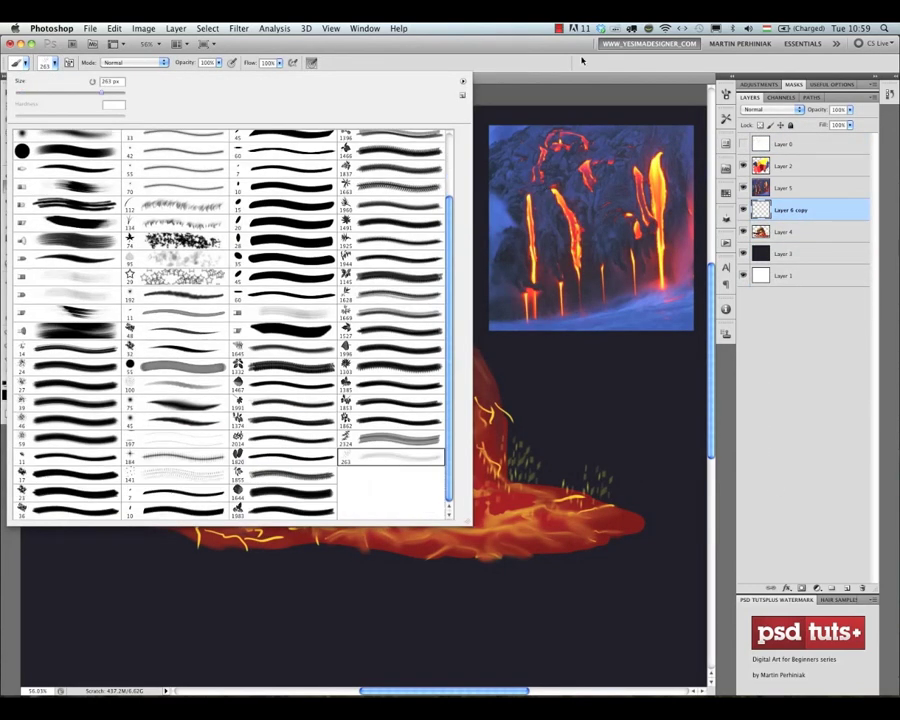
key("Escape")
key("F5")
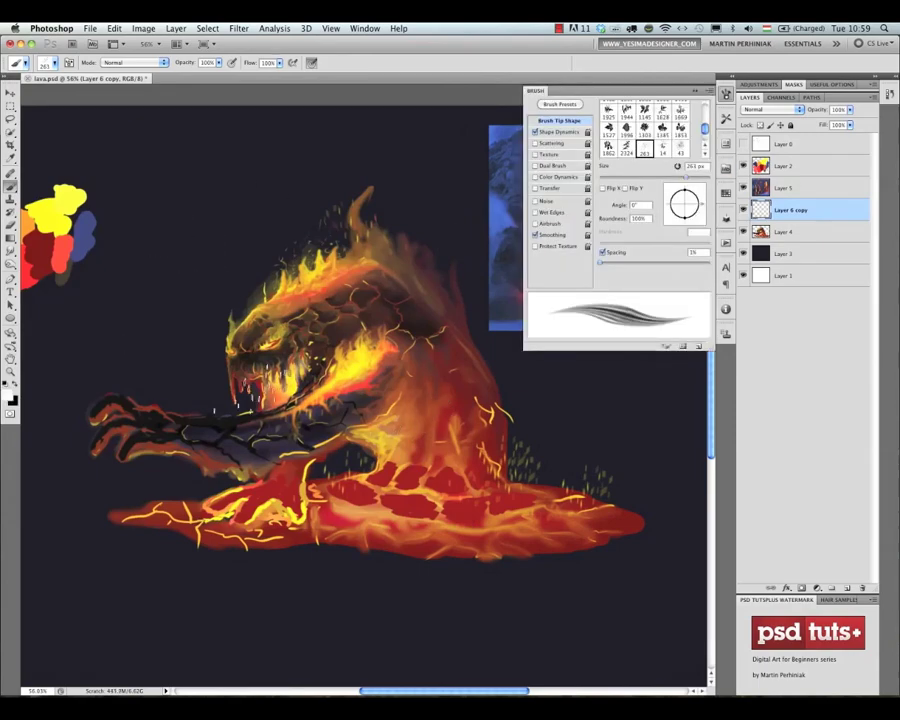
key("ctrl+z")
left_click(552, 143)
left_click(558, 121)
left_click_drag(600, 263, 623, 264)
left_click(560, 132)
left_click_drag(600, 192, 641, 192)
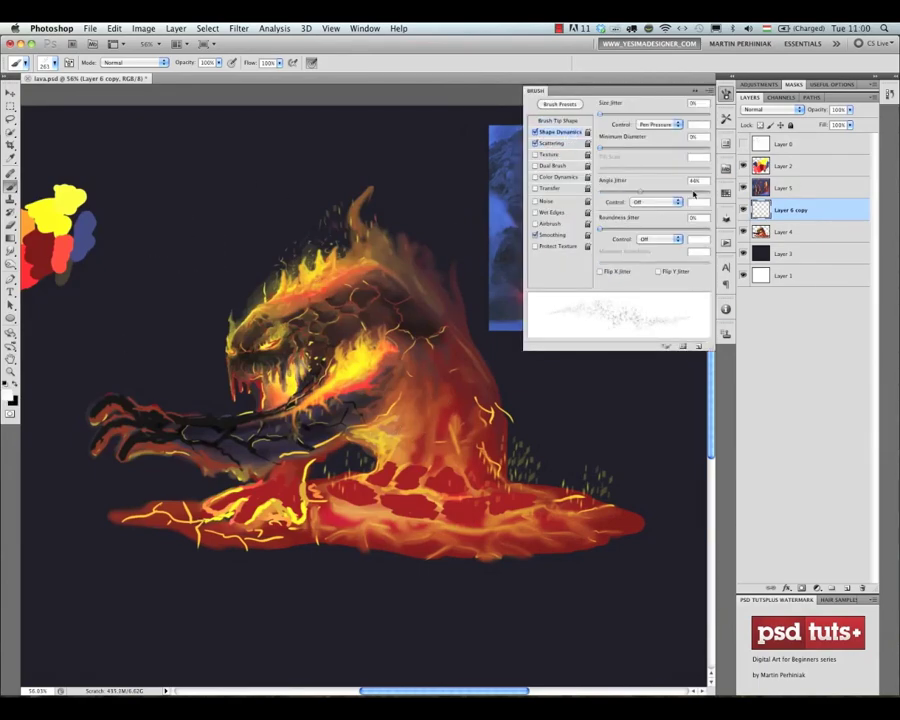
left_click(560, 176)
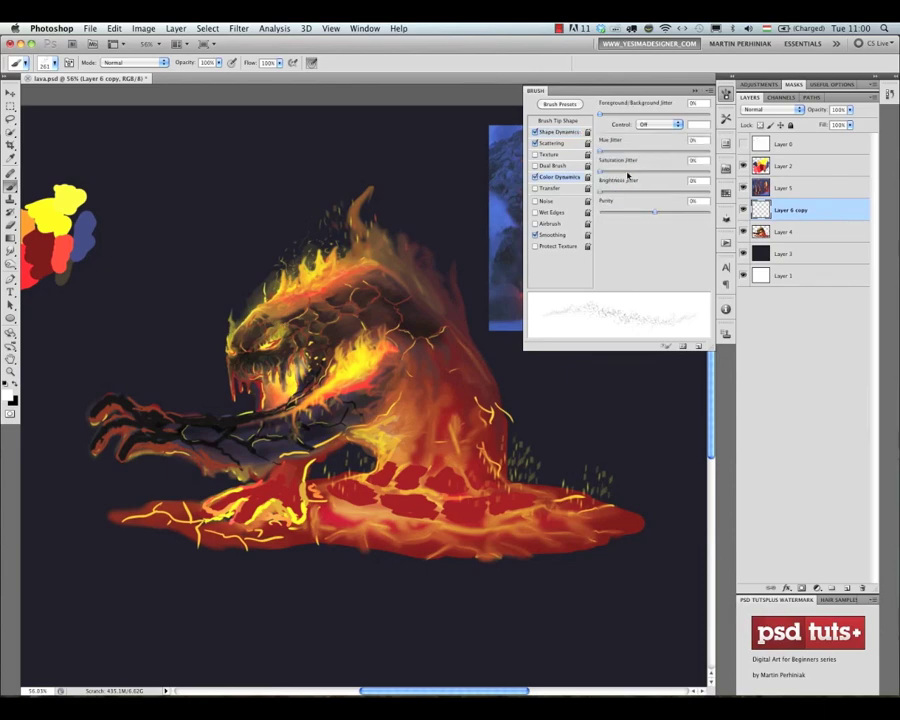
Try the spark brush in the empty background beside the creature, sample bright yellow from the palette and undo the test sparks.
key("F5")
key("ctrl+z")
mouse_move(180, 240)
left_mouse_down()
mouse_move(238, 238)
mouse_move(248, 222)
left_mouse_up()
left_click(70, 202, "alt")
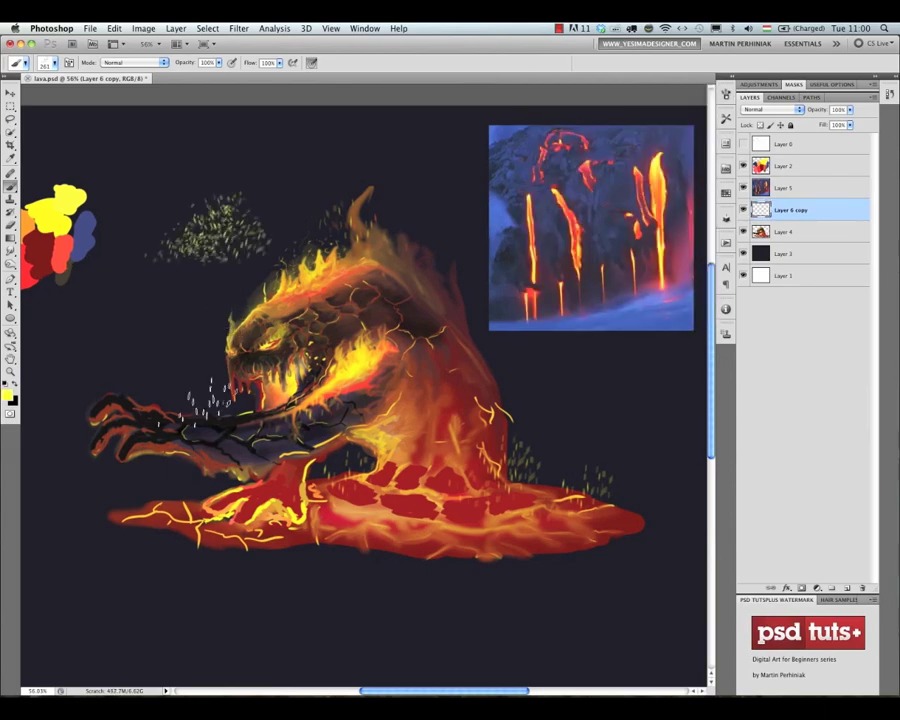
key("ctrl+z")
Set the background colour to the palette's red, test a mixed yellow and red spark stroke above the face and undo it.
left_click(13, 401)
left_click(63, 250)
left_click(518, 228)
left_click(726, 95)
left_click(726, 95)
left_click_drag(182, 242, 238, 236)
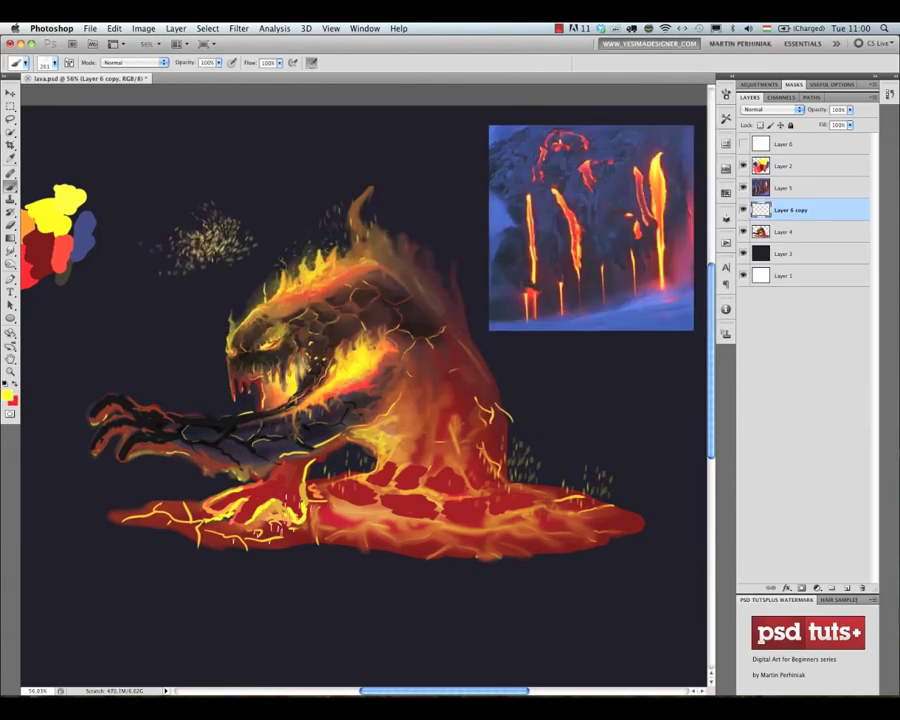
key("super+z")
Blend the flames above the eye with the Mixer Brush and erase the curved horn on top of the back.
scroll(242, 295, "up", 3)
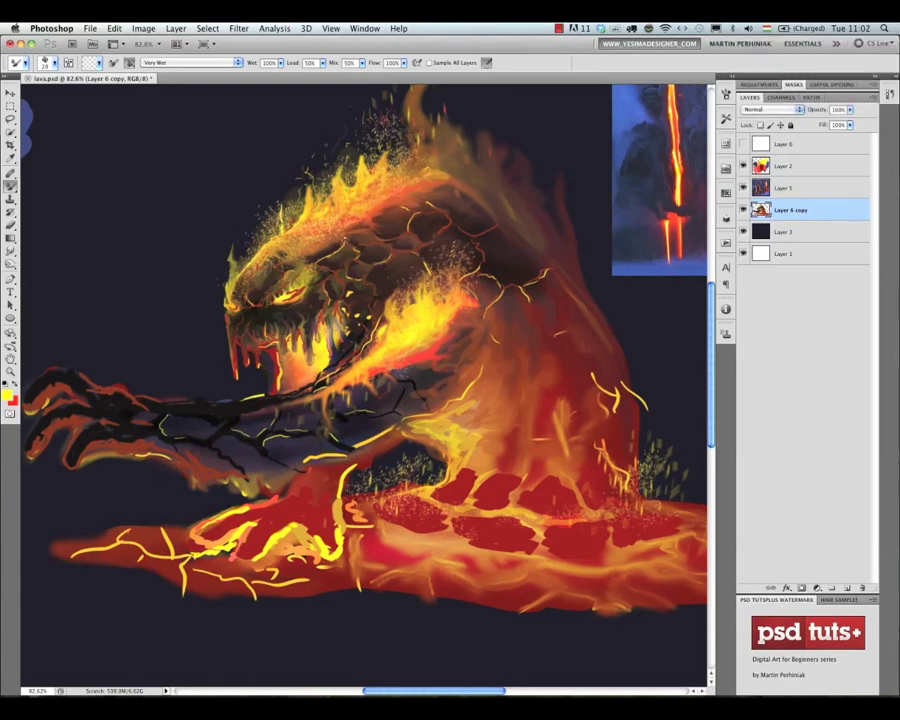
mouse_move(340, 241)
left_mouse_down()
mouse_move(344, 250)
mouse_move(311, 248)
left_mouse_up()
scroll(430, 390, "down", 2)
key("shift+b")
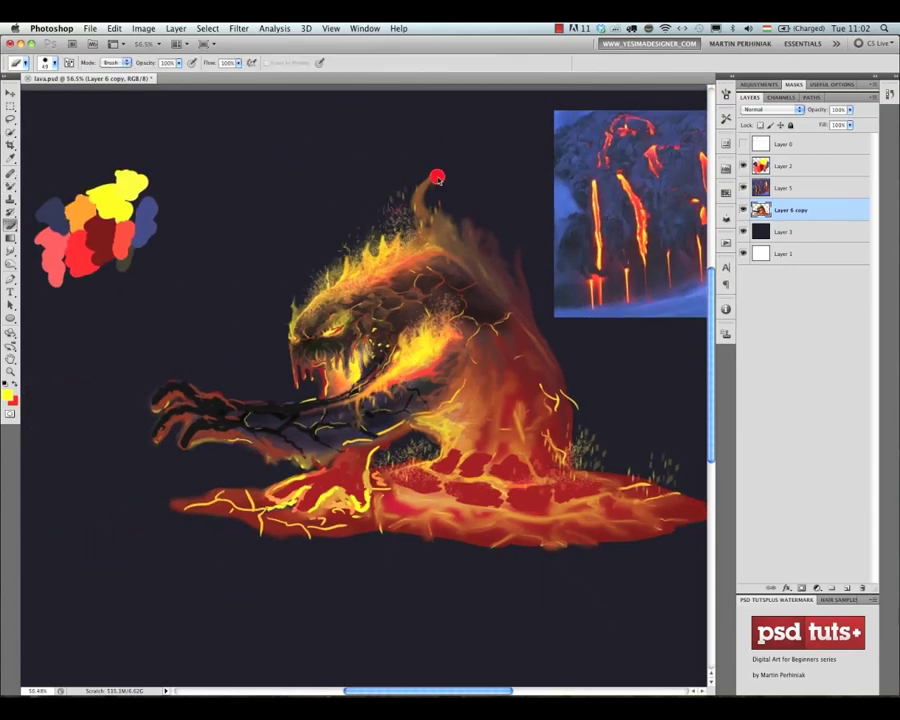
scroll(387, 236, "right", 3)
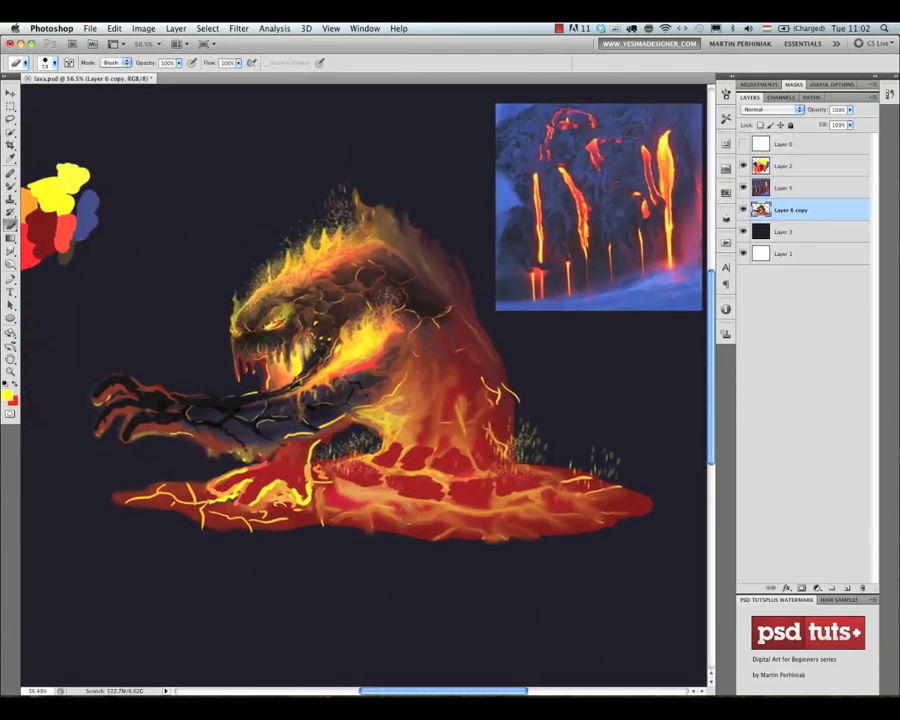
Paint thin red lava drips hanging from the forearm, using a colour sampled from the lava photo, and undo the last extra drip.
key("b")
left_click(50, 62)
double_click(302, 403)
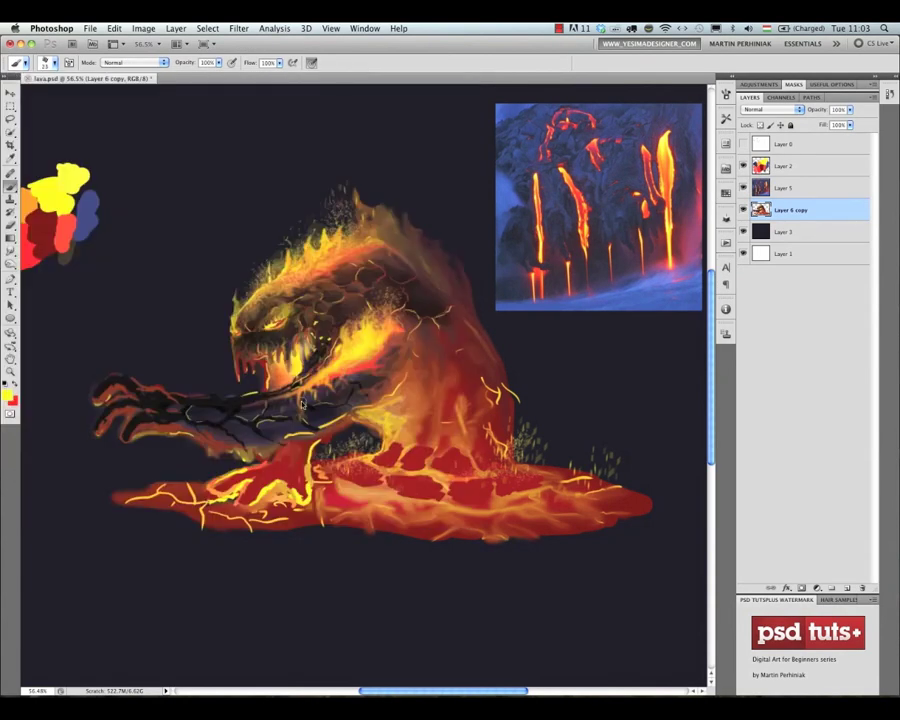
left_click(577, 261, "alt")
left_click_drag(195, 433, 196, 485)
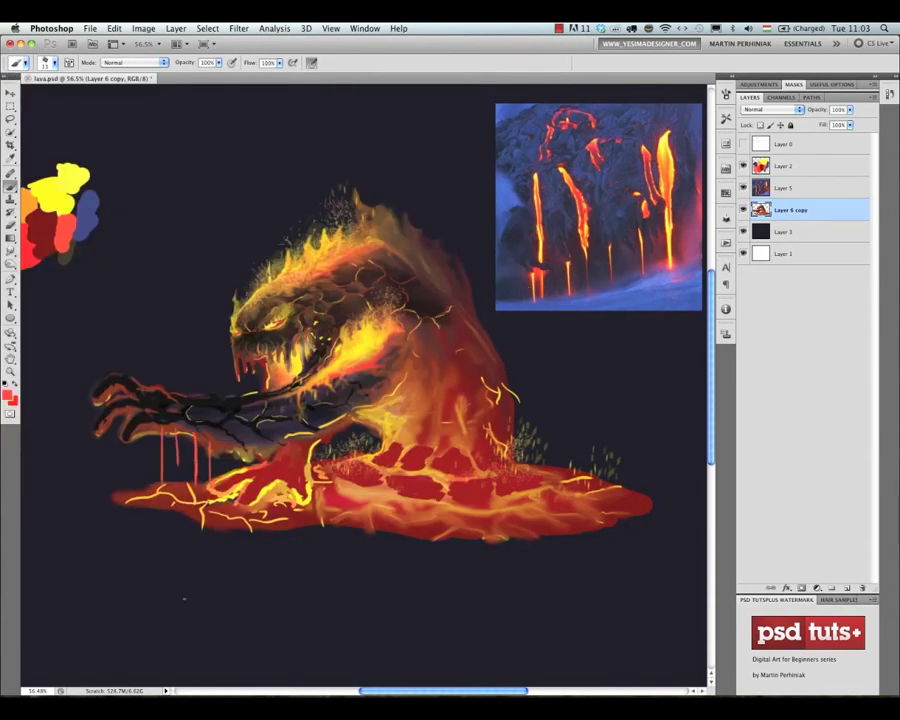
left_click_drag(338, 408, 338, 462)
key("super+z")
Highlight the forearm drips in yellow and paint glowing red and yellow lava along the forearm's underside.
left_click(275, 478, "alt")
left_click_drag(161, 424, 161, 469)
scroll(140, 636, "up", 3)
left_click(245, 362, "alt")
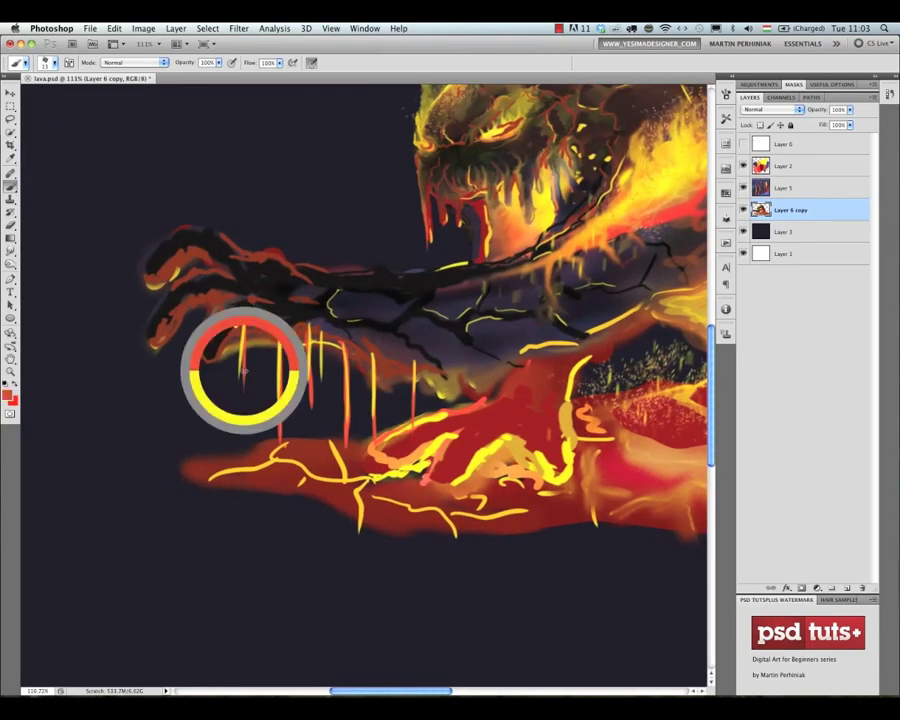
left_click_drag(350, 349, 447, 373)
left_click(320, 350, "alt")
mouse_move(316, 332)
left_mouse_down()
mouse_move(229, 327)
mouse_move(223, 343)
left_mouse_up()
left_click_drag(319, 334, 362, 355)
scroll(275, 413, "down", 3)
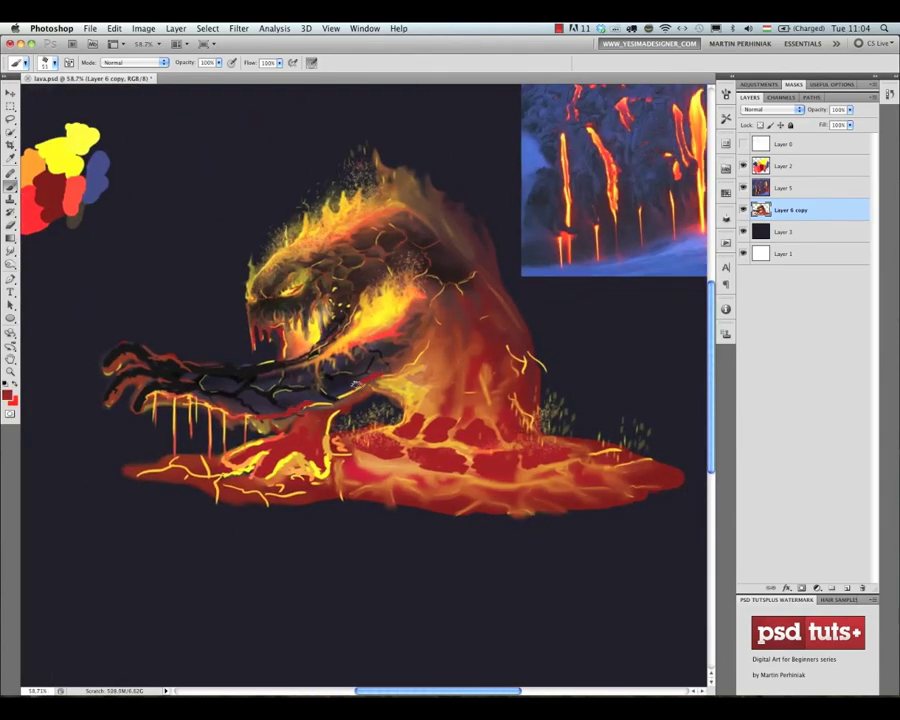
Blend the outstretched clawed hand with the Mixer Brush and clean up the forearm's upper edge.
key("shift+b")
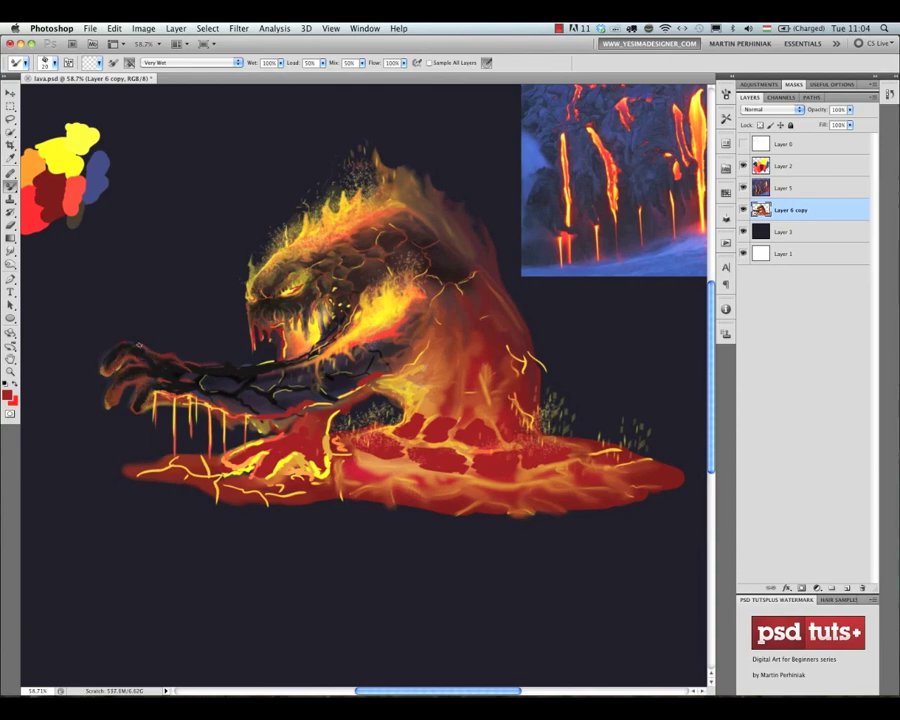
left_click_drag(139, 345, 186, 384)
key("shift+b")
left_click_drag(228, 360, 211, 360)
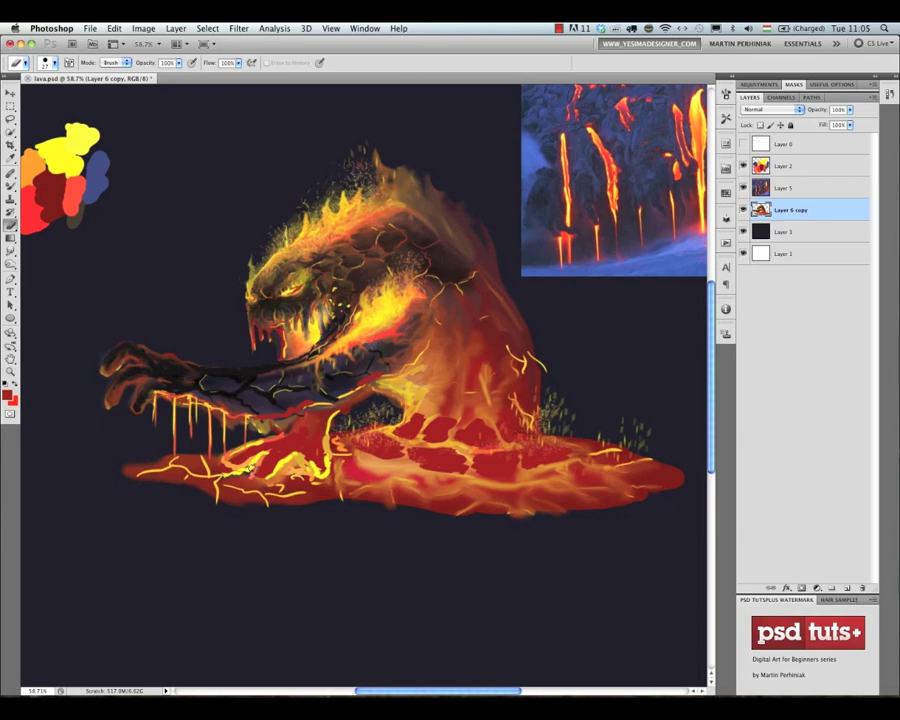
Paint yellow and red lava around the rock plate beside the arm arch and blend it with the Mixer Brush.
key("b")
left_click(300, 278, "alt")
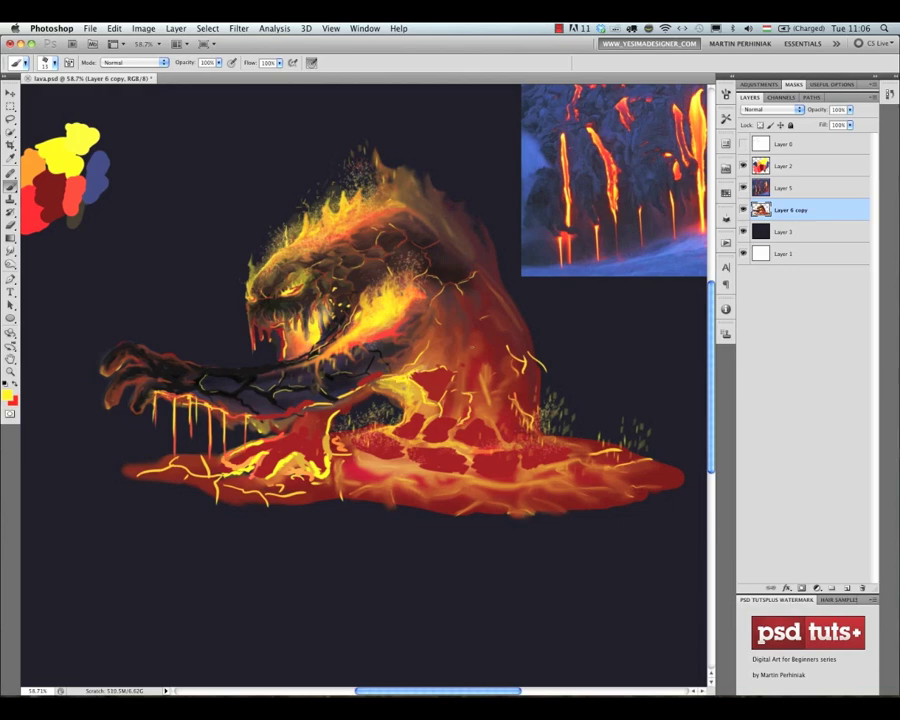
left_click(282, 270, "alt")
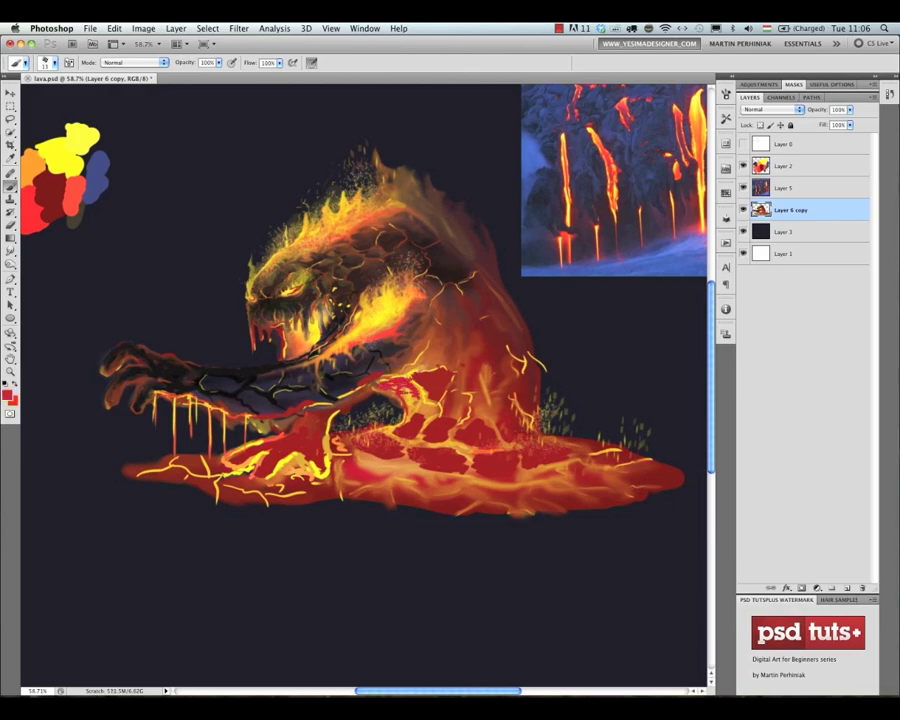
key("shift+b")
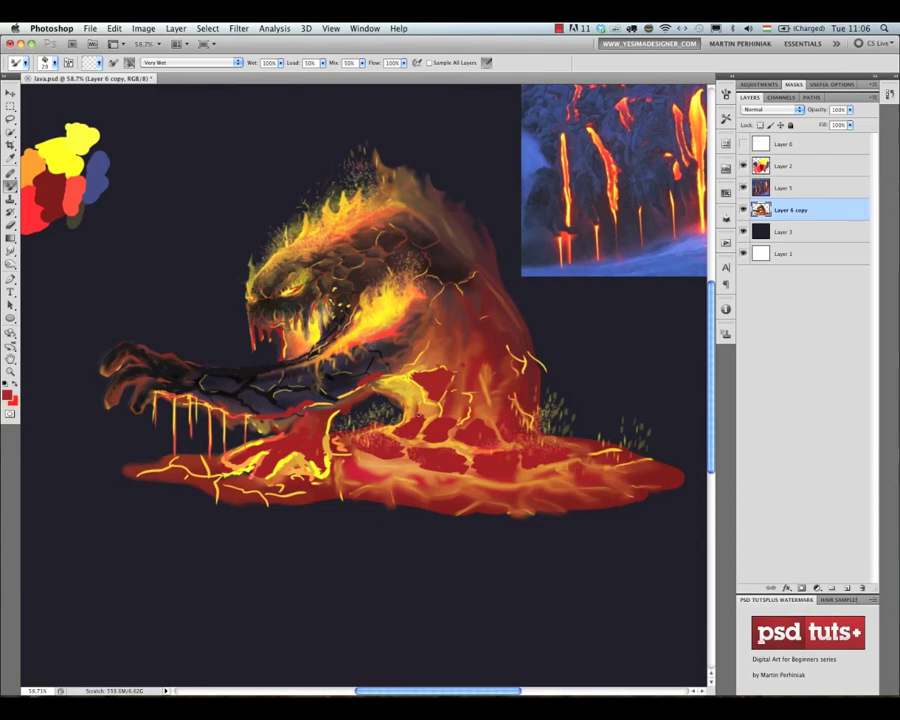
mouse_move(394, 383)
left_mouse_down()
mouse_move(412, 416)
mouse_move(397, 384)
mouse_move(419, 405)
mouse_move(382, 375)
left_mouse_up()
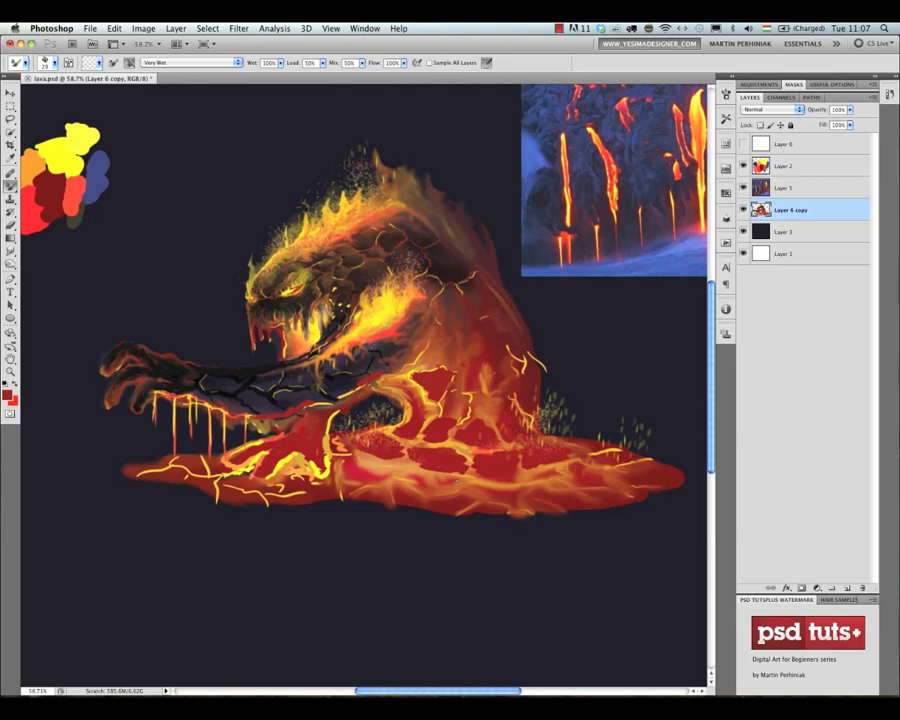
Check the whole creature against white by temporarily hiding the dark background Layer 3.
scroll(425, 470, "down", 4)
left_click_drag(531, 509, 477, 507)
left_click(743, 232)
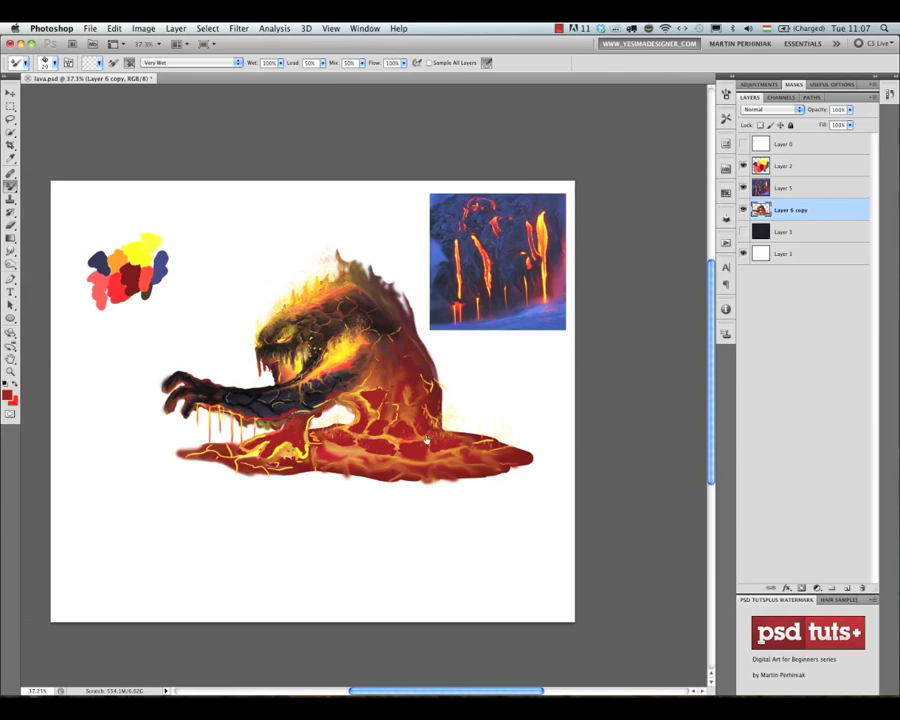
left_click(743, 232)
Paint glowing lava drips under the outstretched fingers and thicken a forearm drip with sampled yellow.
scroll(150, 405, "up", 4)
key("shift+b")
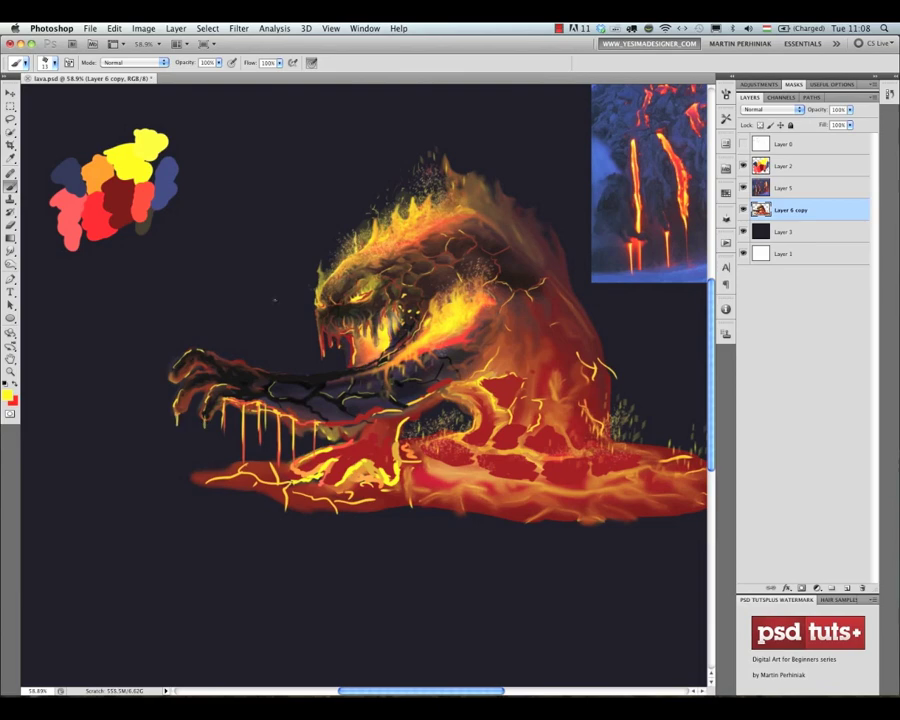
left_click(255, 439, "alt")
left_click(260, 430, "alt")
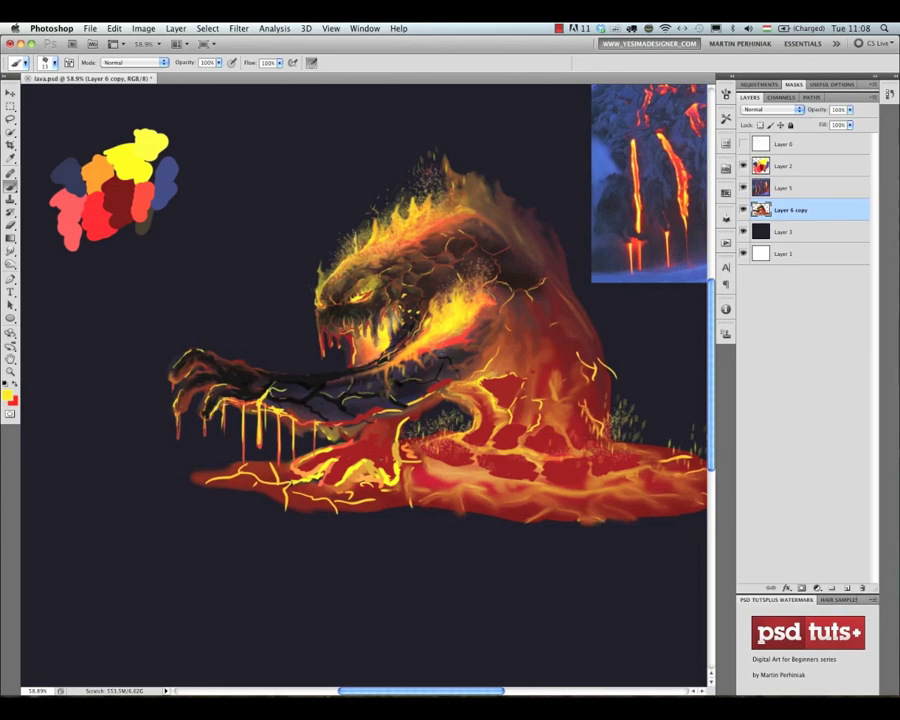
Trim the drip tips under the fingers with the Eraser and smooth the forearm's black cracks with the Mixer Brush.
key("e")
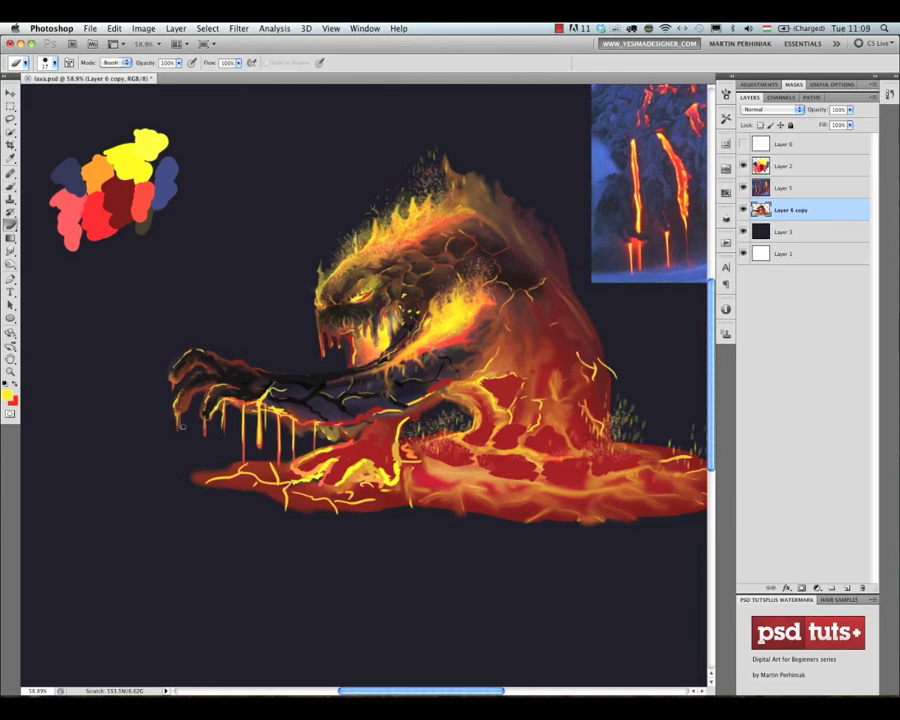
key("shift+b")
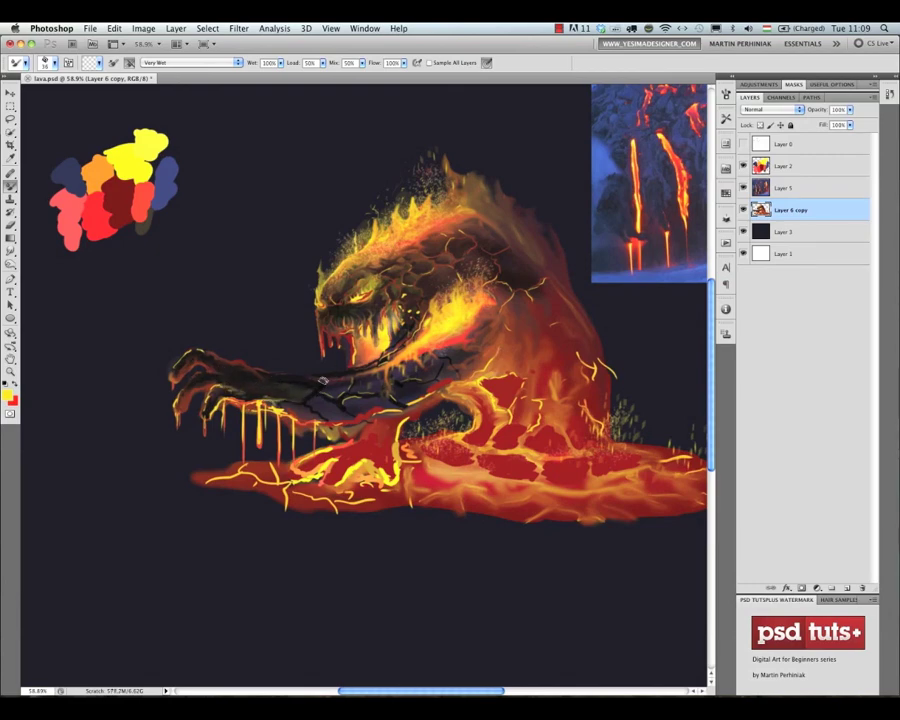
left_click_drag(322, 380, 281, 377)
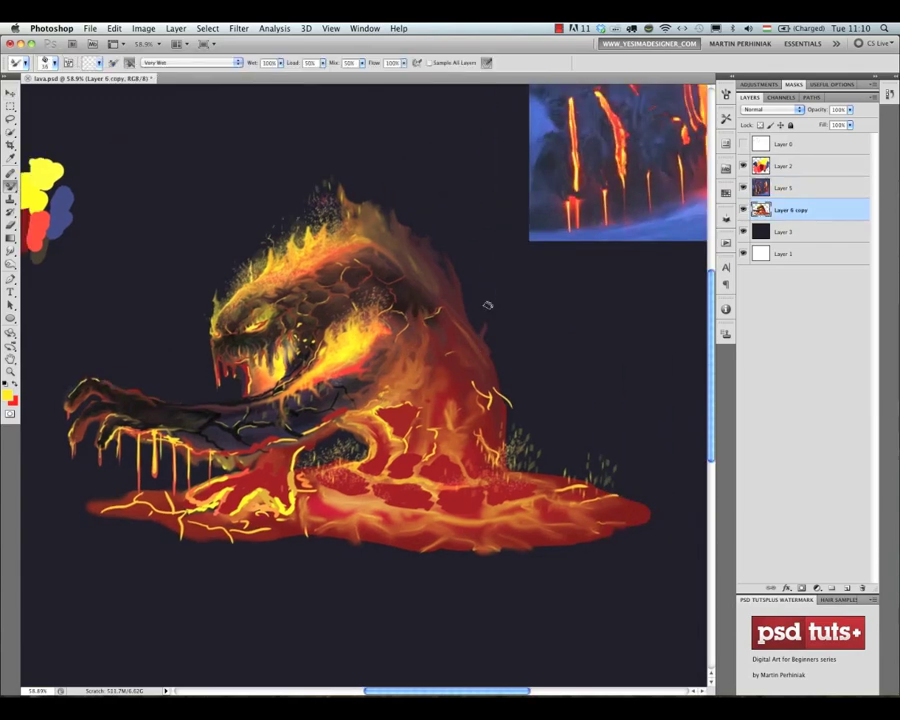
Pull small flame tips out of the back's outline with the Mixer Brush and undo the last three strokes.
mouse_move(441, 258)
left_mouse_down()
mouse_move(424, 226)
mouse_move(398, 210)
left_mouse_up()
left_click_drag(358, 193, 369, 209)
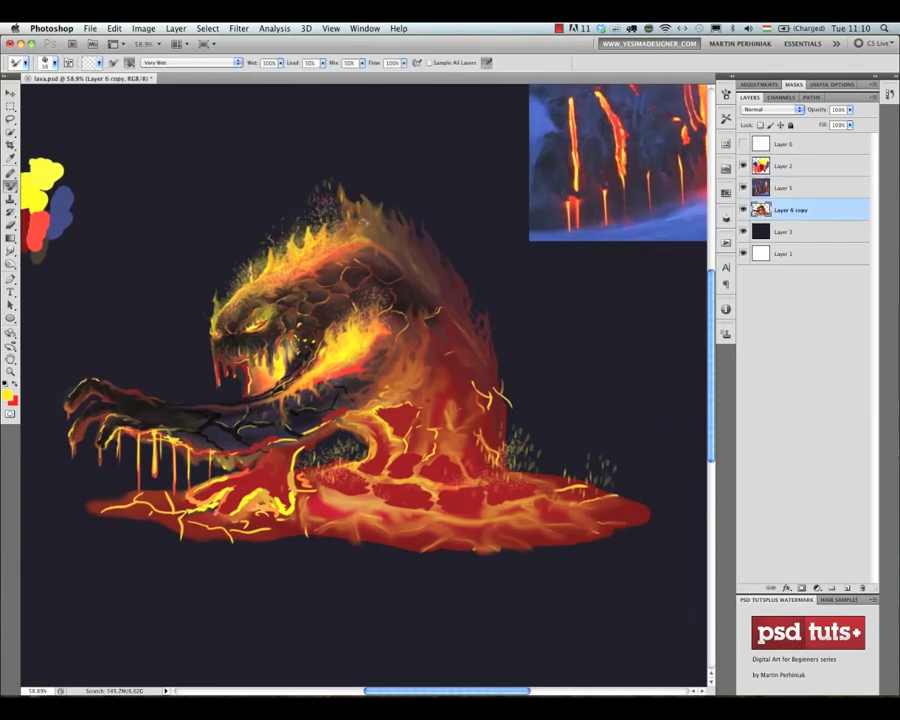
key("super+alt+z")
key("super+alt+z")
key("super+alt+z")
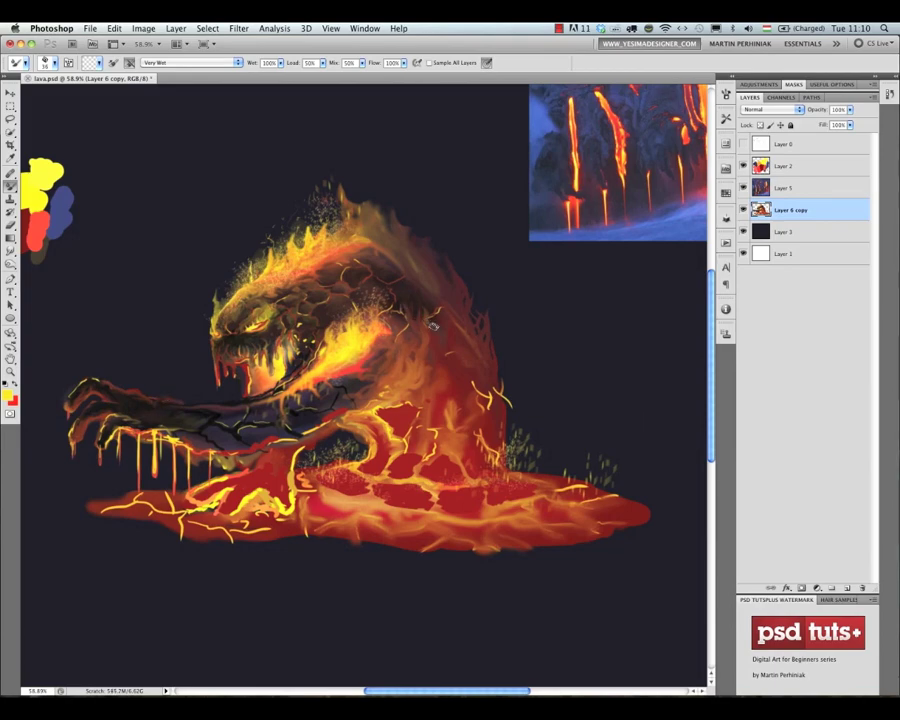
Blend the yellow strokes on the lower back's edge and the lava around the rock plate beside the arch.
mouse_move(482, 410)
left_mouse_down()
mouse_move(491, 394)
mouse_move(514, 440)
mouse_move(500, 458)
left_mouse_up()
left_click_drag(398, 430, 370, 460)
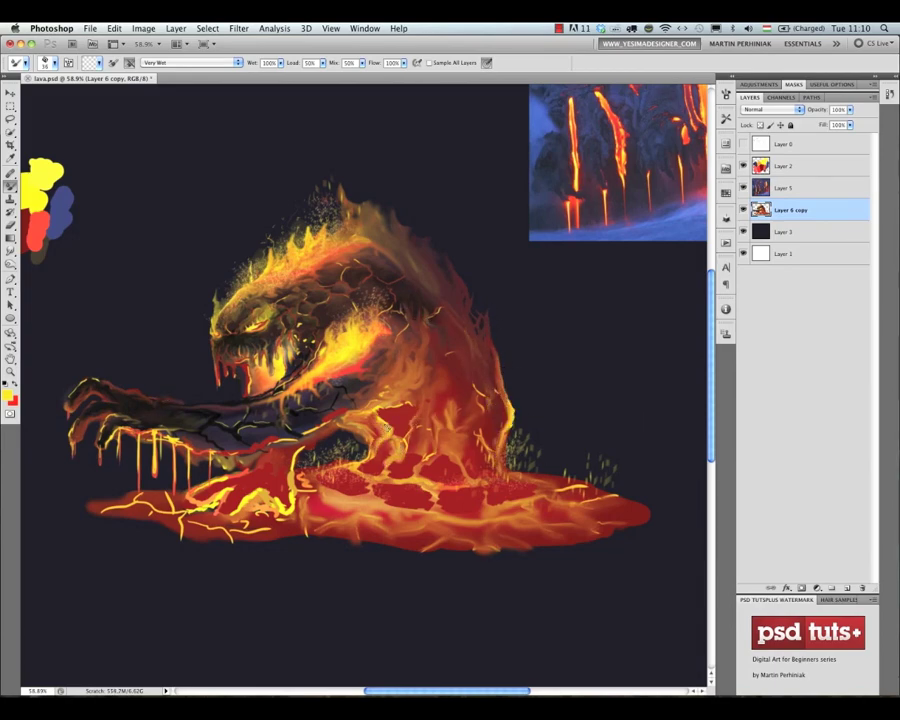
left_click_drag(400, 407, 358, 434)
Blend the supporting arm and its glowing hand smoothly into the lava pool with the Mixer Brush.
mouse_move(400, 434)
left_mouse_down()
mouse_move(408, 420)
mouse_move(348, 413)
mouse_move(356, 410)
mouse_move(296, 442)
left_mouse_up()
mouse_move(328, 426)
left_mouse_down()
mouse_move(295, 449)
mouse_move(306, 446)
left_mouse_up()
mouse_move(342, 422)
left_mouse_down()
mouse_move(302, 447)
mouse_move(274, 510)
mouse_move(276, 502)
mouse_move(228, 506)
mouse_move(238, 517)
mouse_move(258, 514)
mouse_move(215, 504)
mouse_move(293, 523)
left_mouse_up()
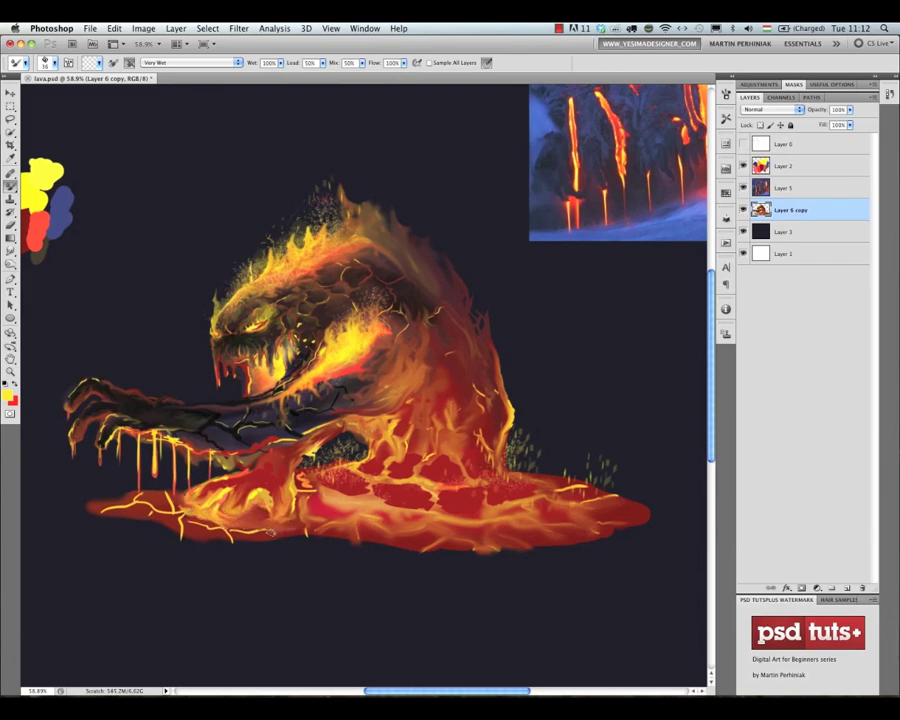
left_click_drag(166, 490, 192, 506)
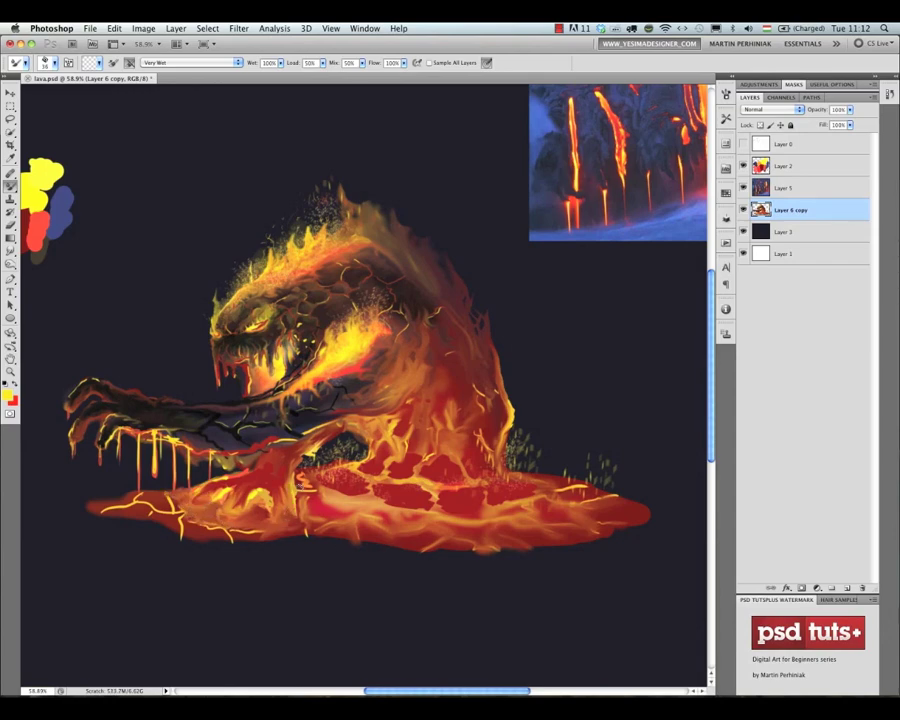
mouse_move(281, 480)
left_mouse_down()
mouse_move(277, 505)
mouse_move(236, 521)
mouse_move(224, 508)
mouse_move(172, 504)
mouse_move(306, 520)
mouse_move(316, 443)
left_mouse_up()
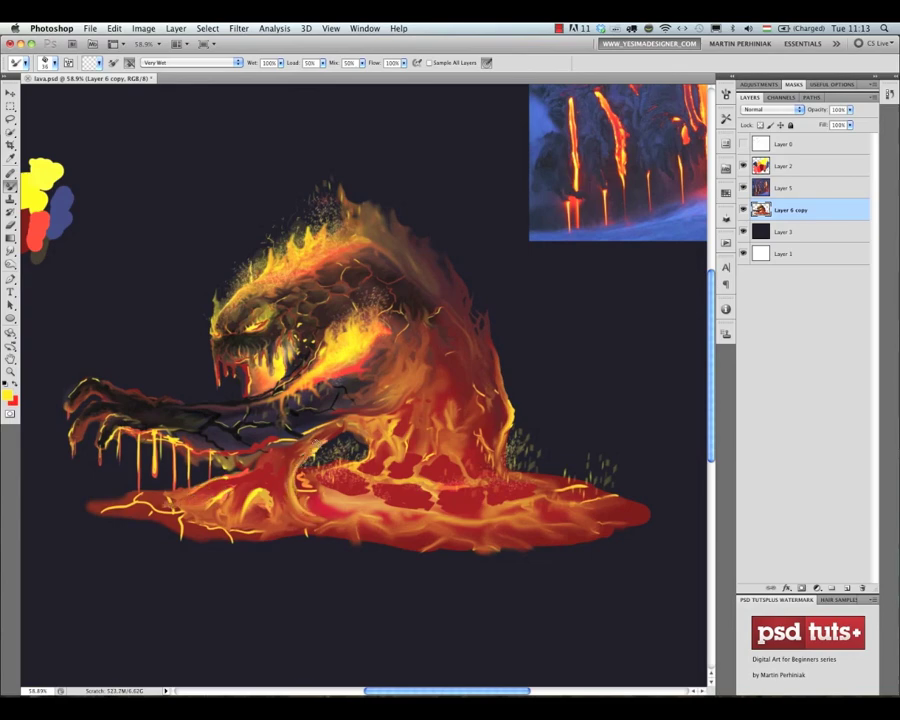
left_click_drag(251, 496, 270, 521)
Blend the cracks and lava on the forearm, upper arm and torso smoothly with the Mixer Brush.
mouse_move(309, 471)
left_mouse_down()
mouse_move(299, 482)
mouse_move(368, 400)
mouse_move(388, 392)
mouse_move(360, 402)
mouse_move(375, 381)
left_mouse_up()
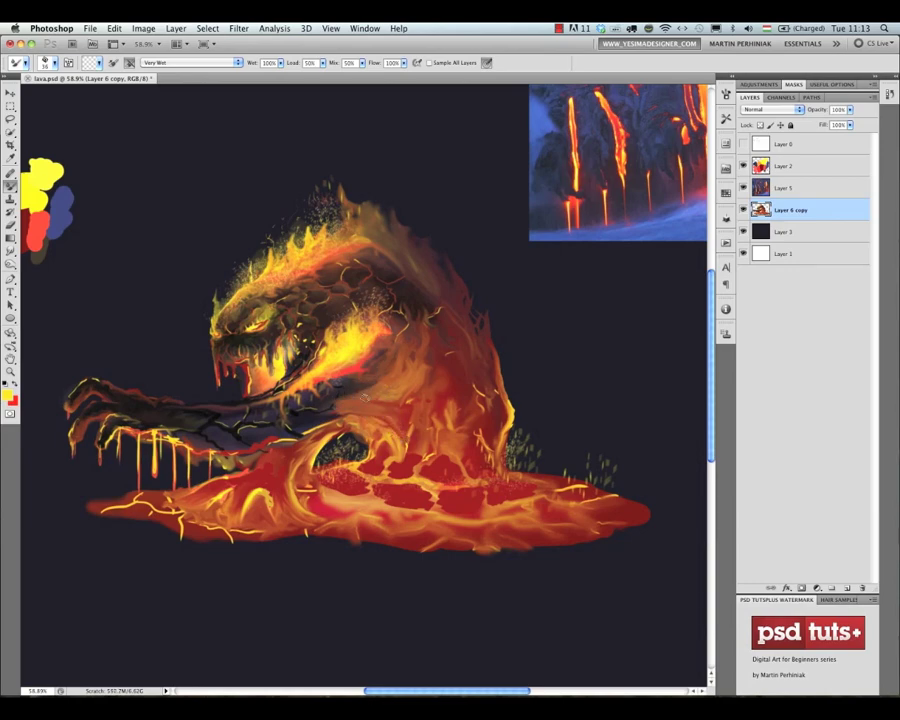
mouse_move(334, 411)
left_mouse_down()
mouse_move(282, 410)
mouse_move(378, 380)
mouse_move(430, 330)
mouse_move(474, 352)
left_mouse_up()
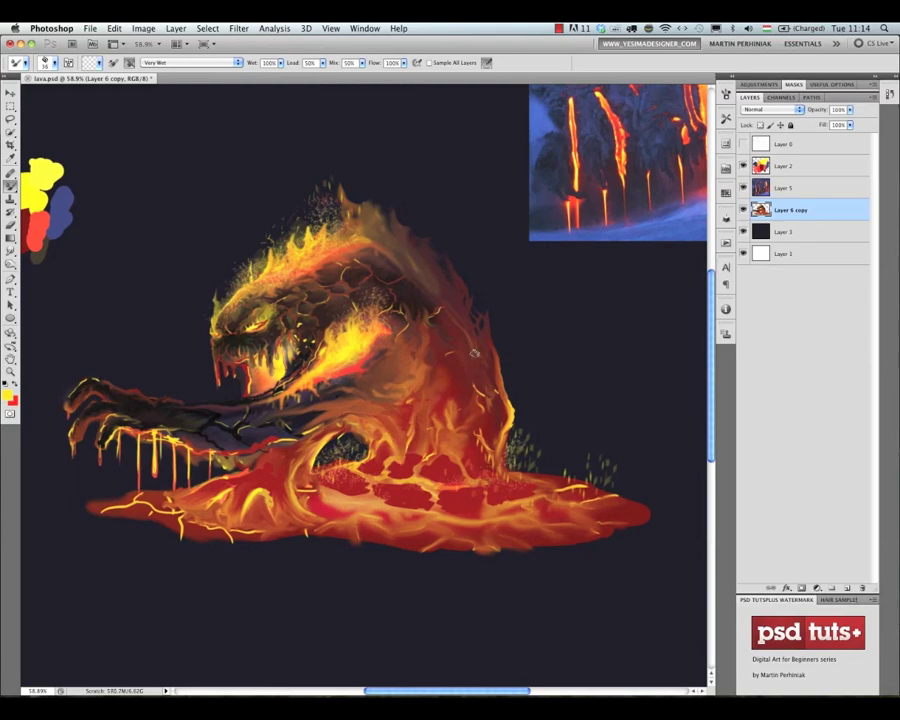
left_click_drag(283, 423, 333, 409)
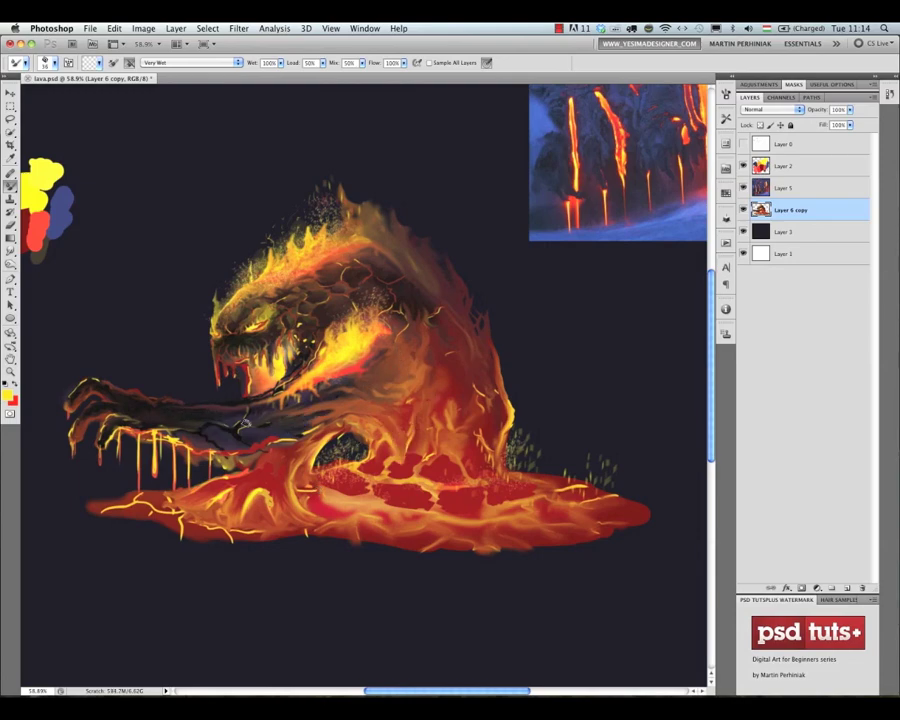
Clean the arch opening's edge with the Eraser and paint dark cracks on the elbow and around the planted hand's fingers.
key("e")
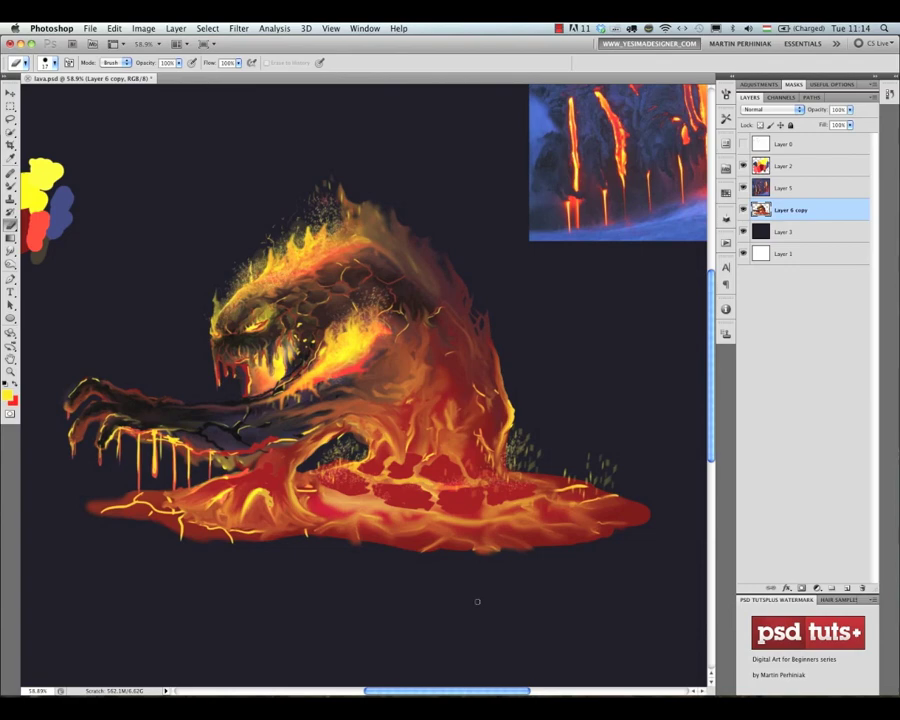
key("o")
mouse_move(286, 476)
left_mouse_down()
mouse_move(342, 428)
mouse_move(392, 435)
mouse_move(336, 412)
mouse_move(387, 442)
left_mouse_up()
key("b")
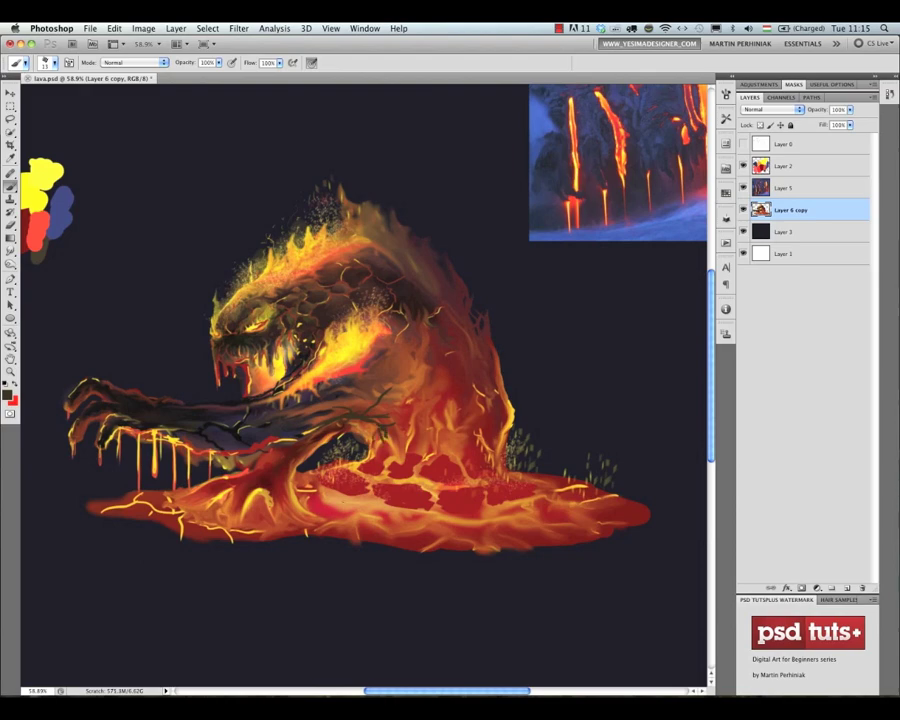
left_click_drag(207, 328, 205, 352)
left_click_drag(190, 347, 192, 357)
key("shift+b")
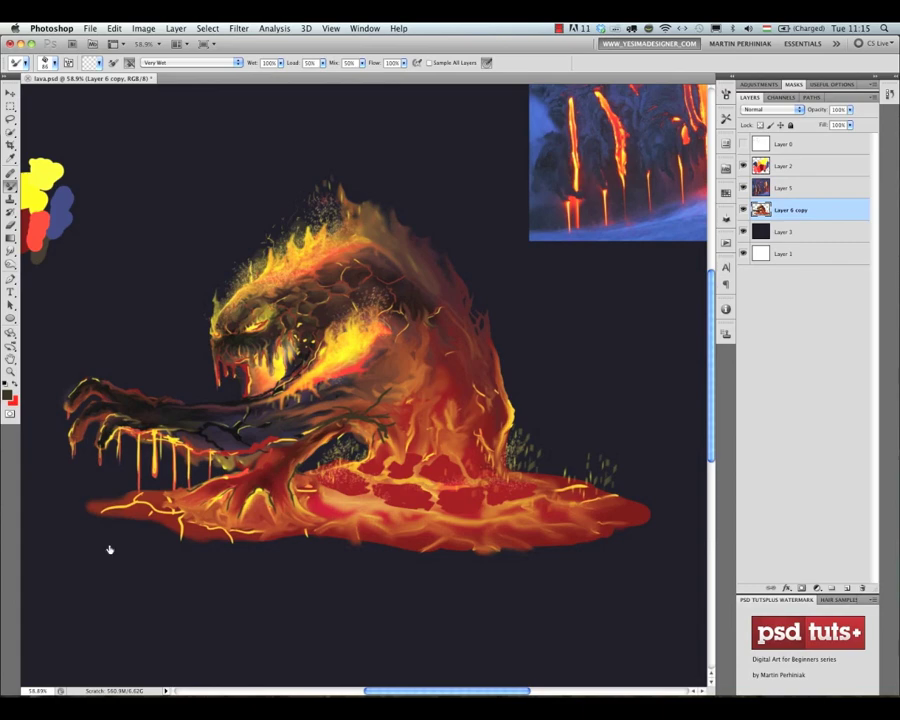
Check the creature's edges against white by temporarily hiding the dark background on Layer 3.
left_click(743, 231)
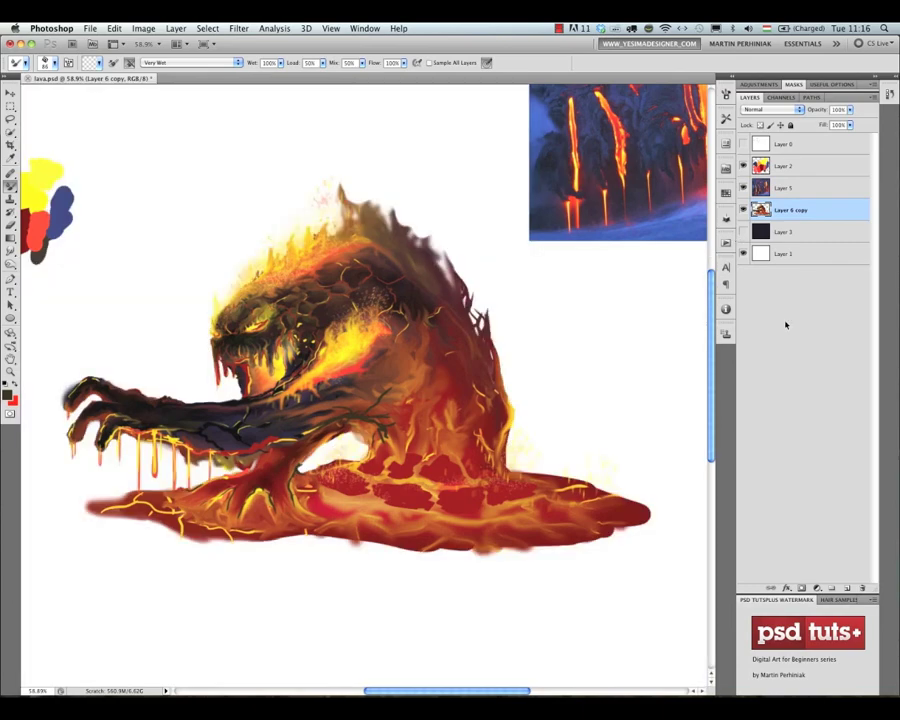
key("e")
left_click(743, 231)
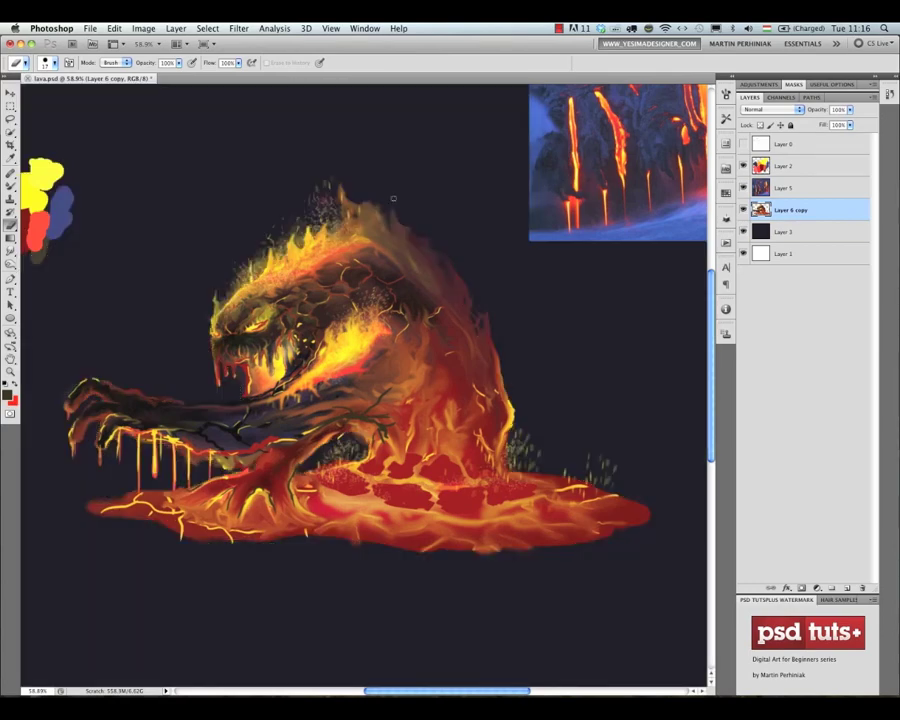
Outline the back and the whole edge of the lava pool with thin orange Brush strokes.
key("b")
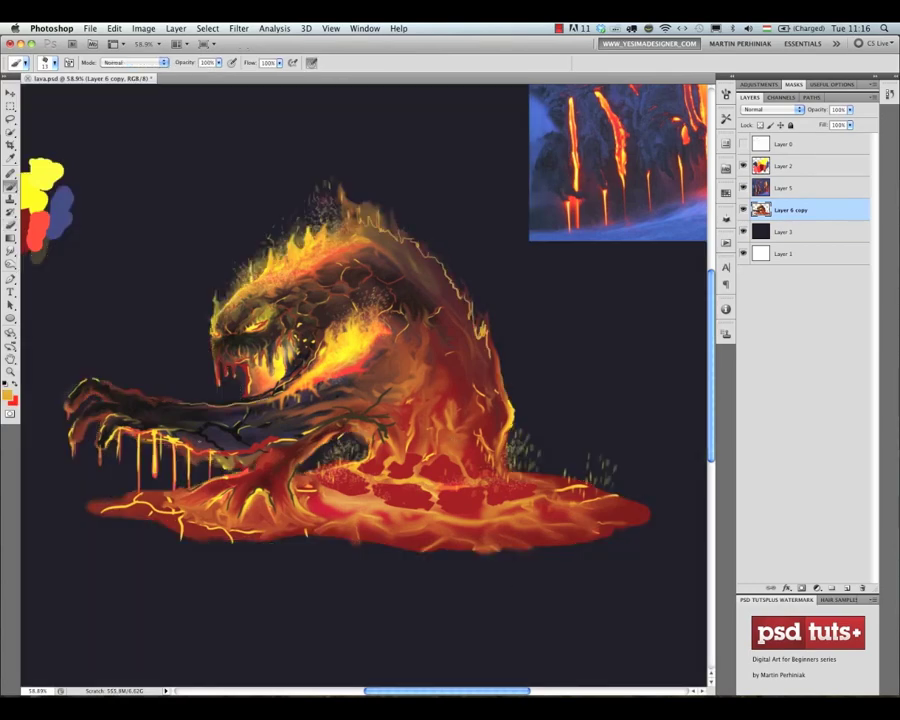
left_click_drag(528, 476, 650, 508)
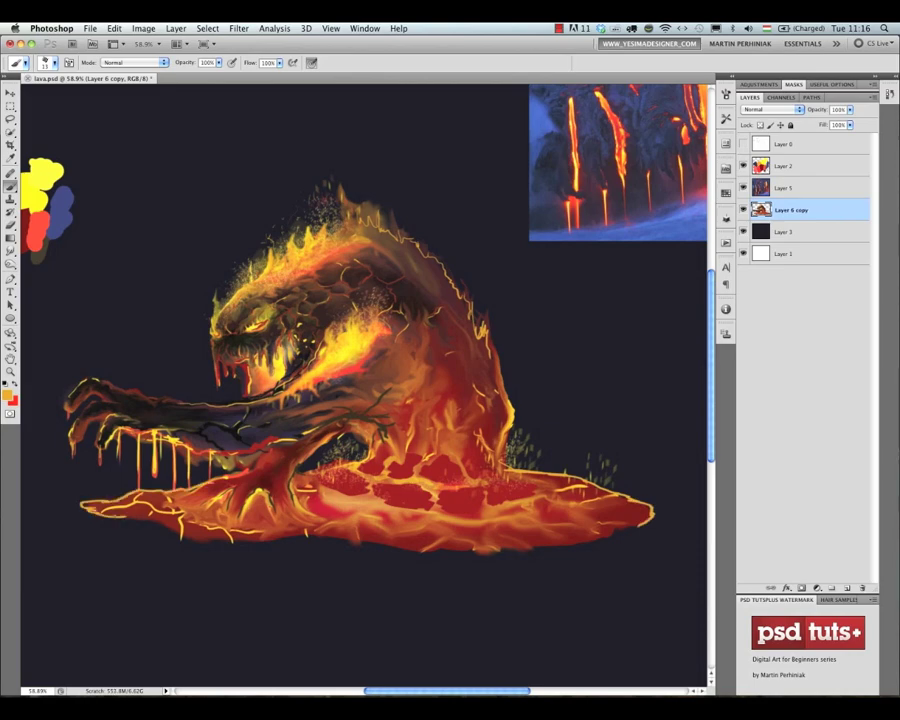
mouse_move(90, 508)
left_mouse_down()
mouse_move(230, 539)
mouse_move(380, 544)
mouse_move(620, 527)
mouse_move(652, 513)
left_mouse_up()
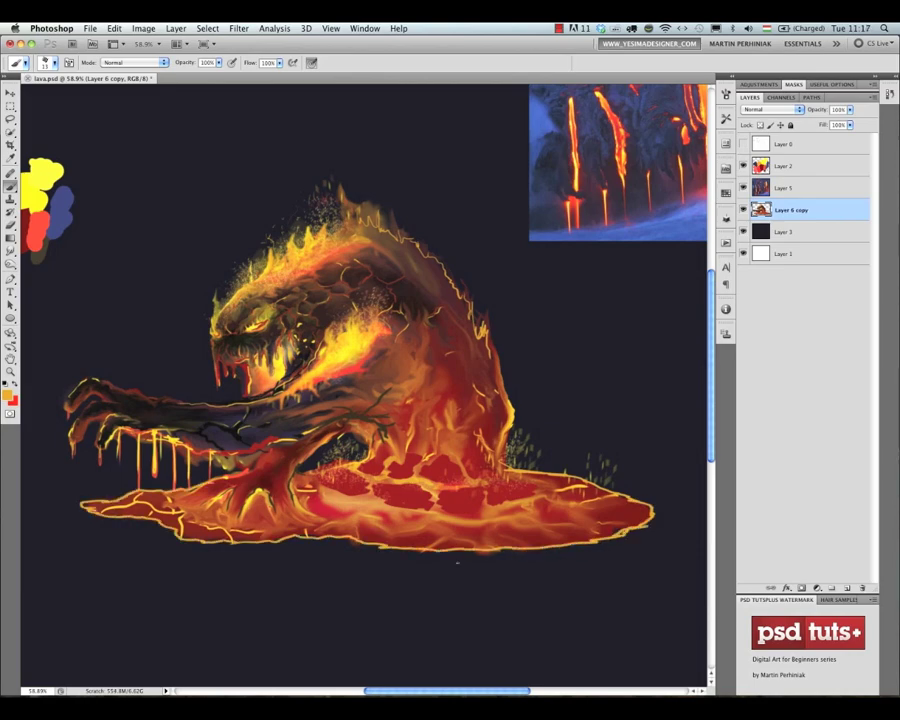
Paint orange crack lines across the lava pool, dividing its surface into rock plates.
left_click_drag(435, 525, 498, 540)
mouse_move(499, 545)
left_mouse_down()
mouse_move(550, 520)
mouse_move(617, 526)
left_mouse_up()
mouse_move(604, 525)
left_mouse_down()
mouse_move(537, 508)
mouse_move(563, 492)
left_mouse_up()
mouse_move(430, 513)
left_mouse_down()
mouse_move(493, 503)
mouse_move(508, 473)
left_mouse_up()
left_click_drag(300, 475, 328, 488)
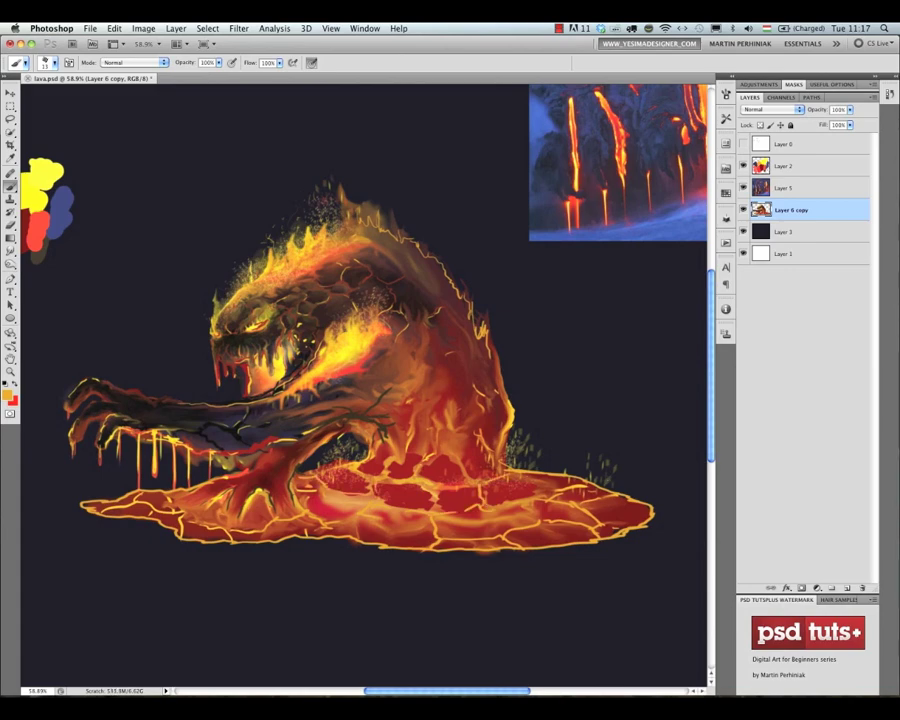
left_click_drag(453, 487, 476, 460)
left_click_drag(390, 398, 432, 331)
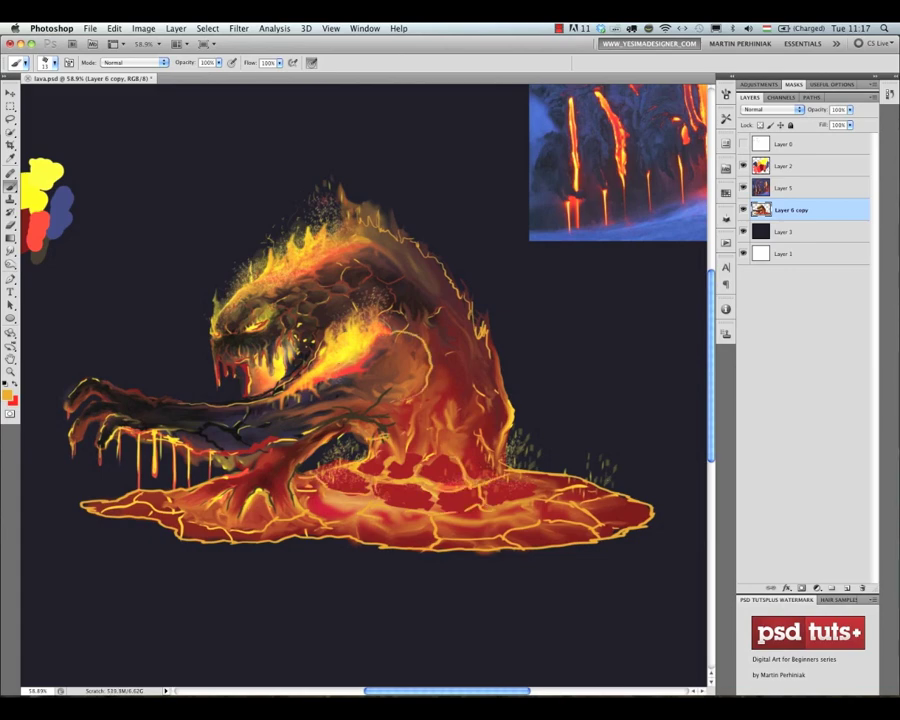
key("super+z")
left_click_drag(373, 404, 395, 349)
key("super+z")
Paint an orange crack along the upper arm, hide Layer 3, and blend the arm's cracks with the Mixer Brush.
left_click_drag(350, 416, 387, 368)
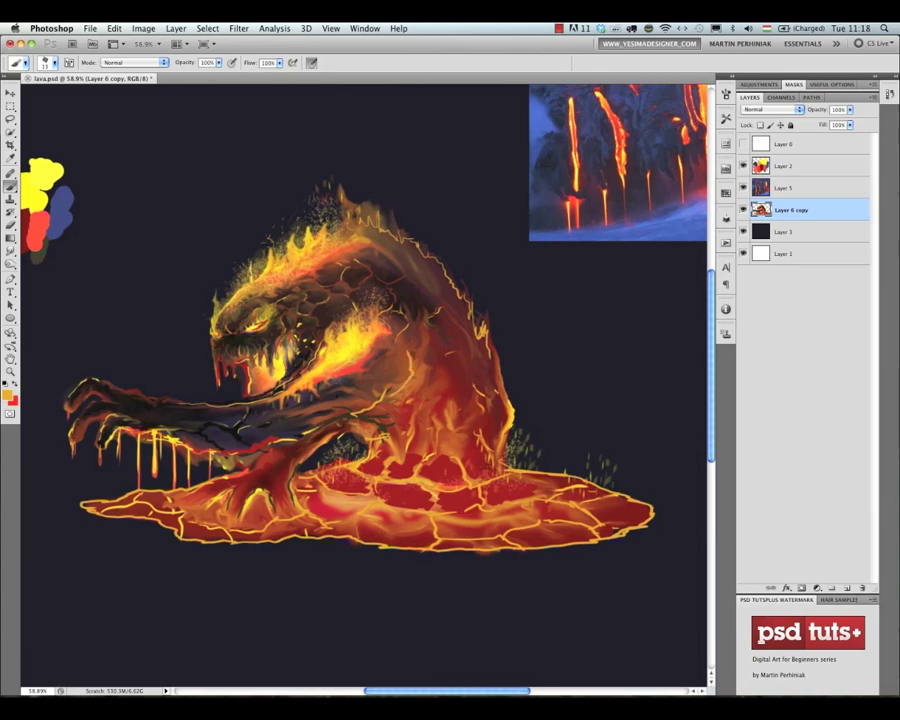
left_click(743, 231)
key("shift+b")
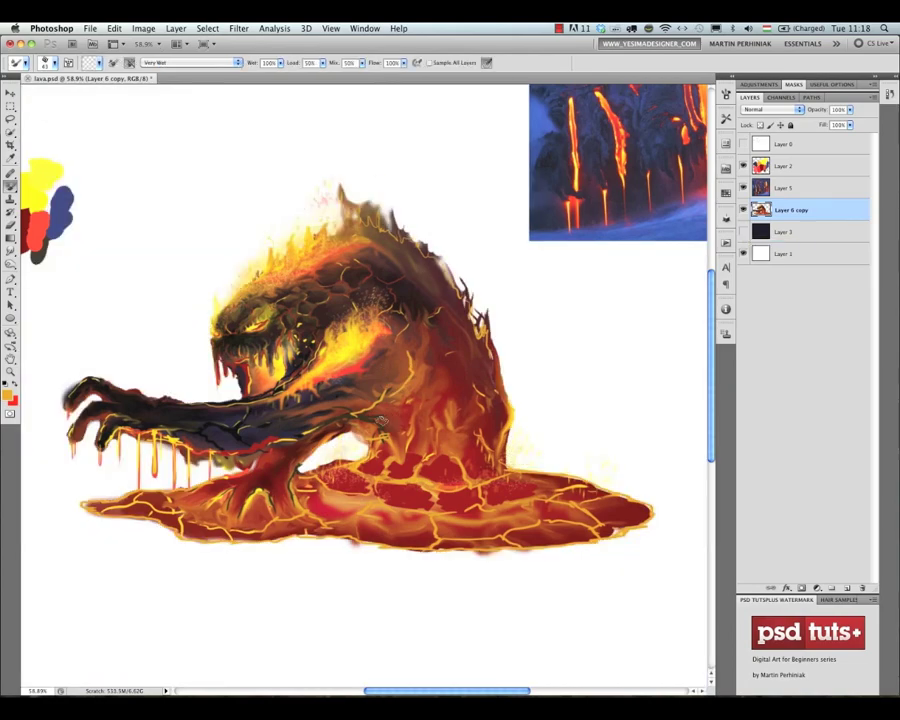
left_click_drag(280, 418, 246, 445)
left_click_drag(310, 416, 345, 405)
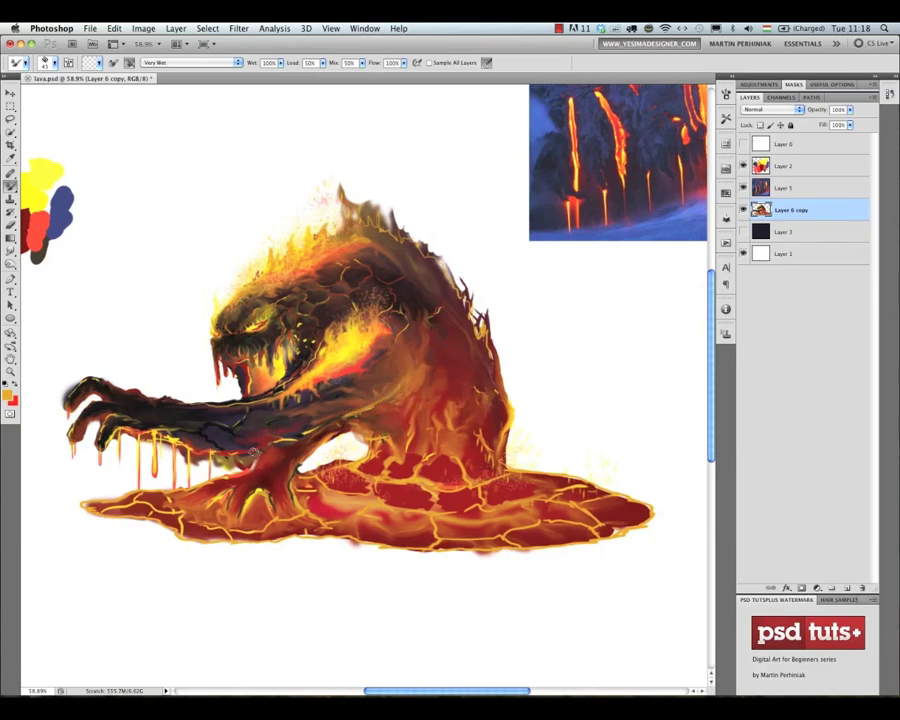
Paint a yellow glow between the planted hand's fingers and blend it into the lava with the Mixer Brush.
key("shift+b")
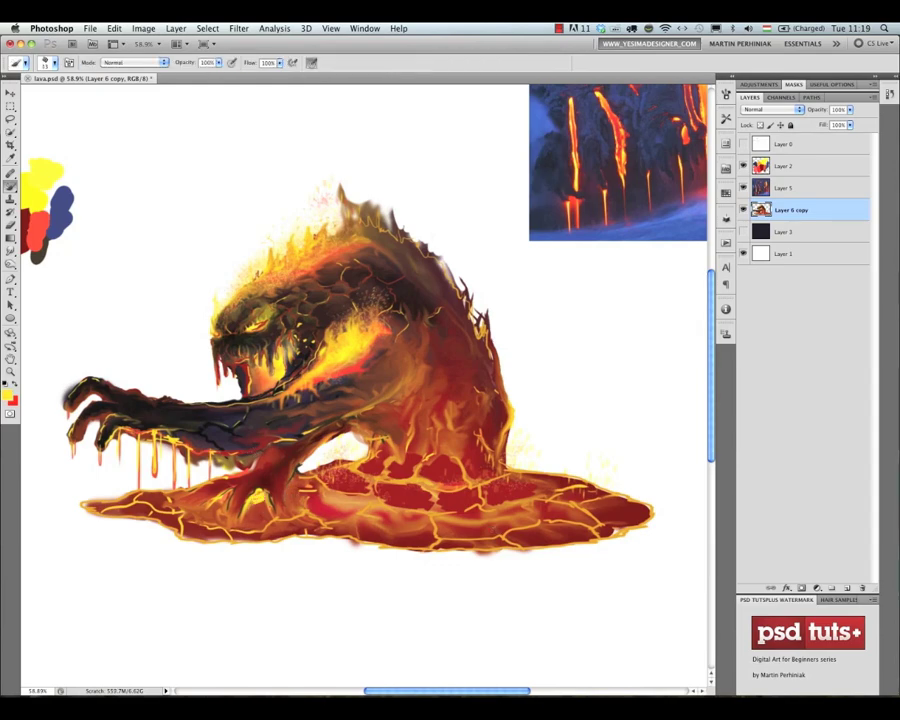
left_click_drag(268, 504, 247, 505)
left_click_drag(232, 491, 218, 498)
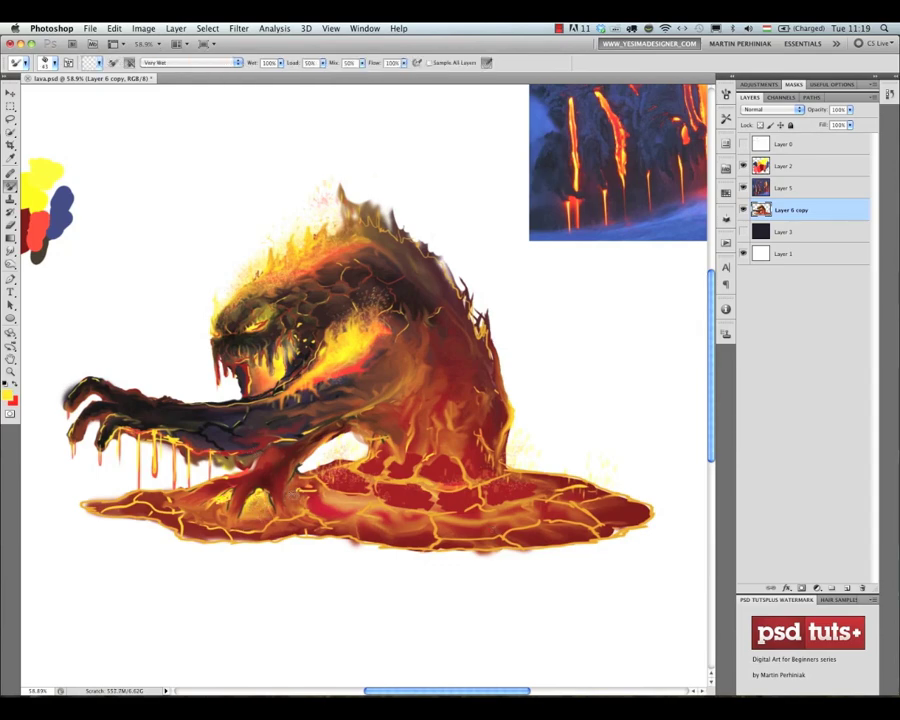
key("shift+b")
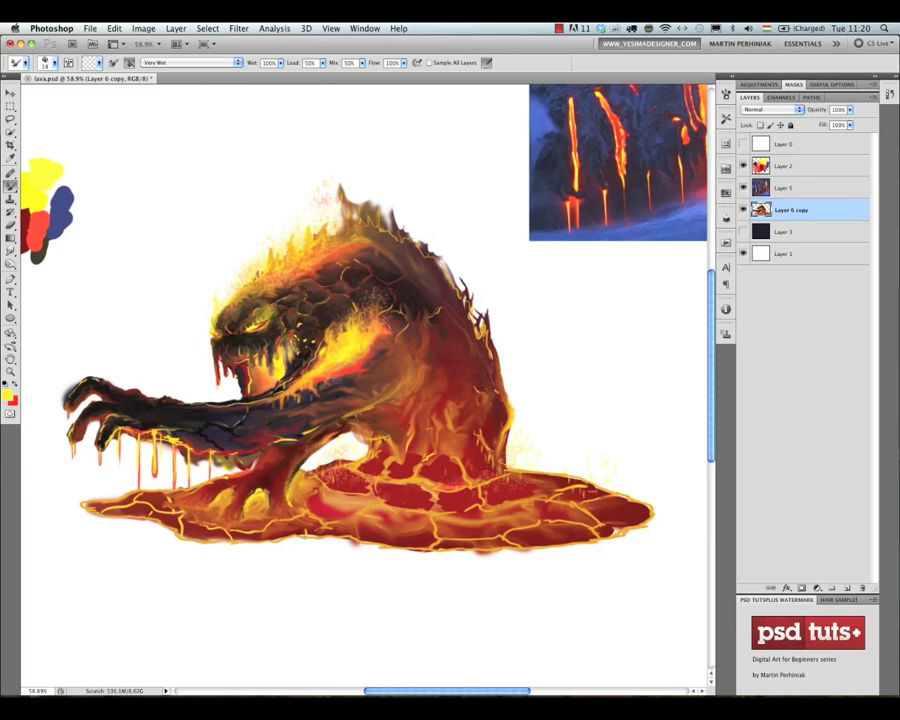
key("shift+b")
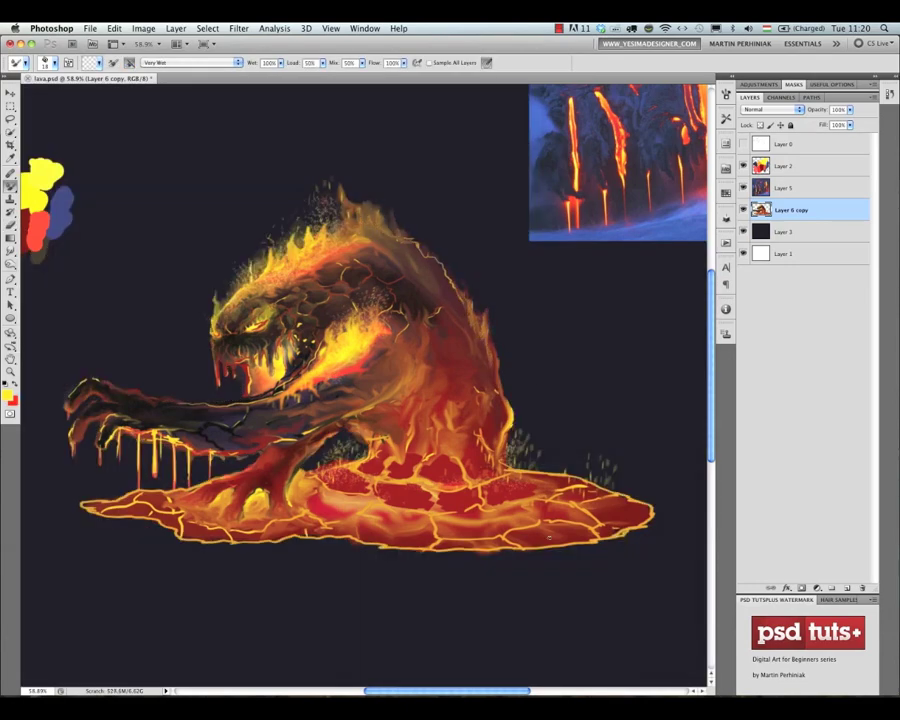
Paint yellow crack lines over the supporting arm and along the forearm's underside.
key("shift+b")
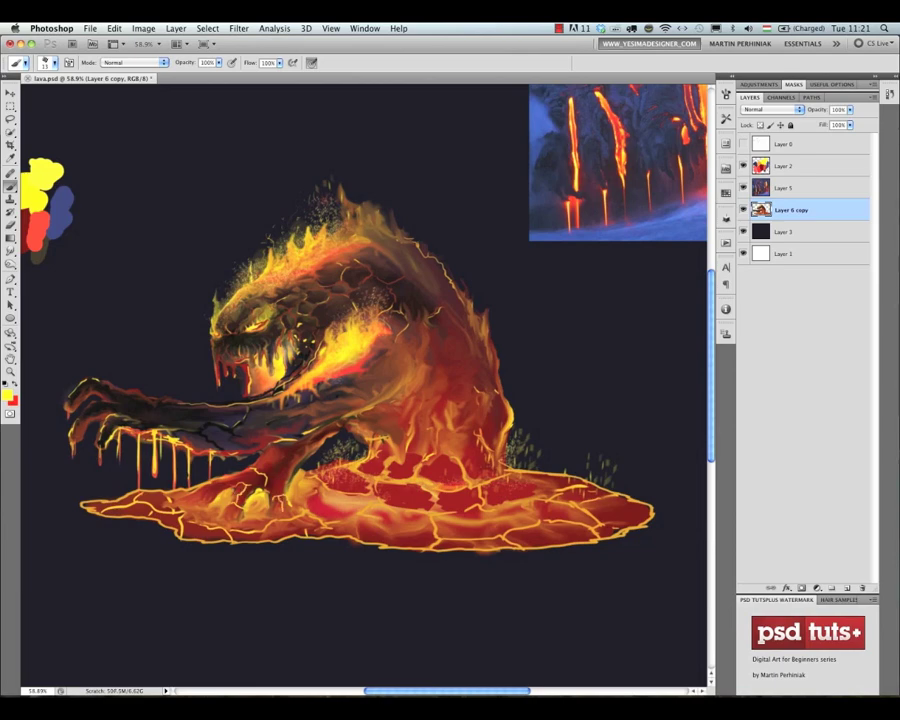
left_click_drag(274, 439, 297, 440)
left_click_drag(292, 443, 285, 485)
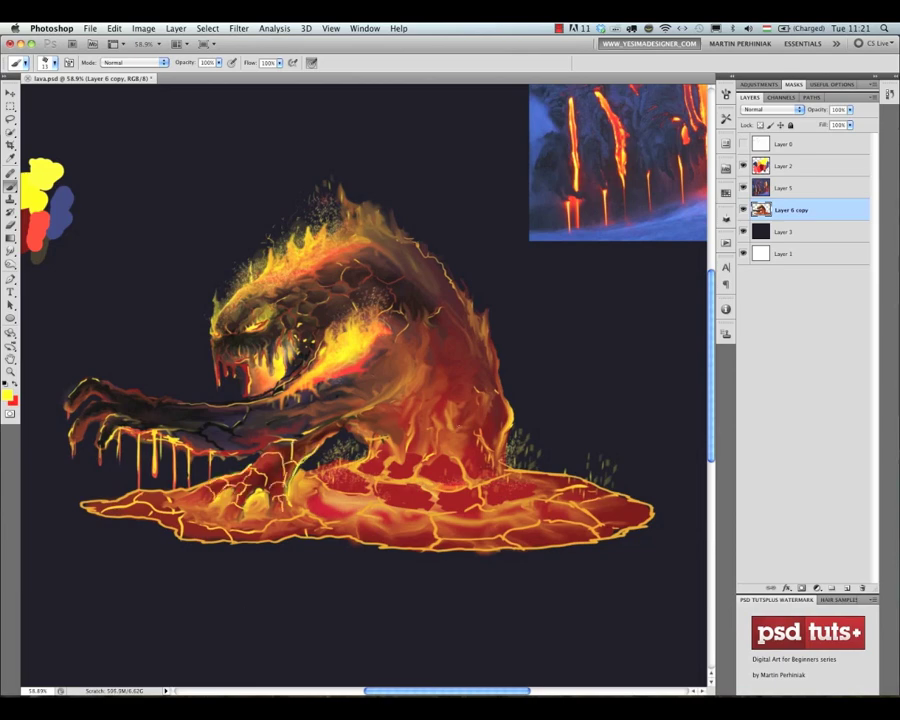
left_click_drag(239, 455, 311, 433)
key("shift+b")
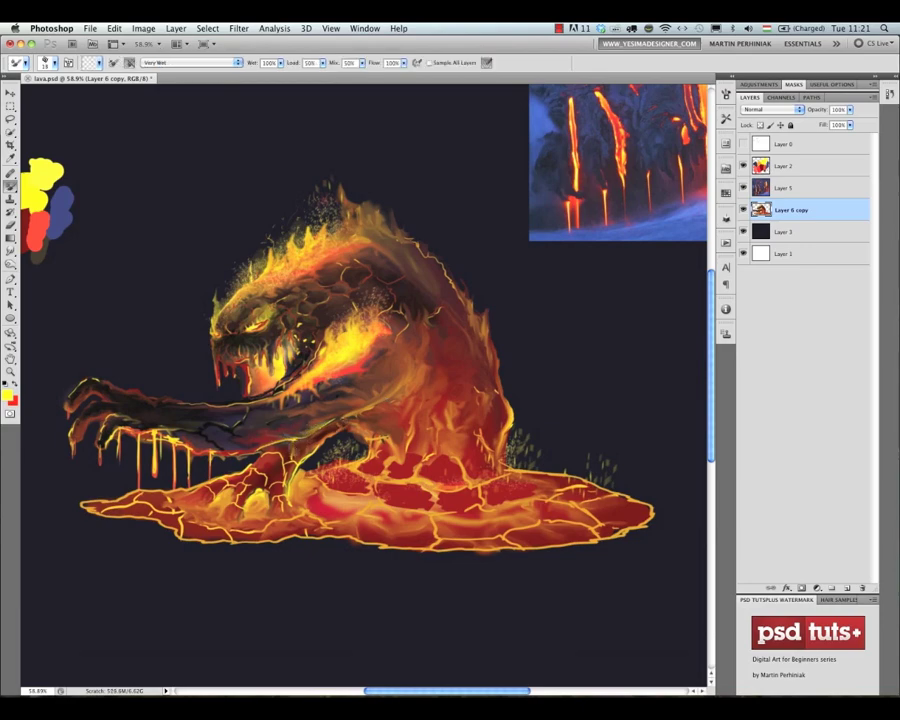
Paint a network of orange crack lines across the outstretched arm, torso and back.
key("o")
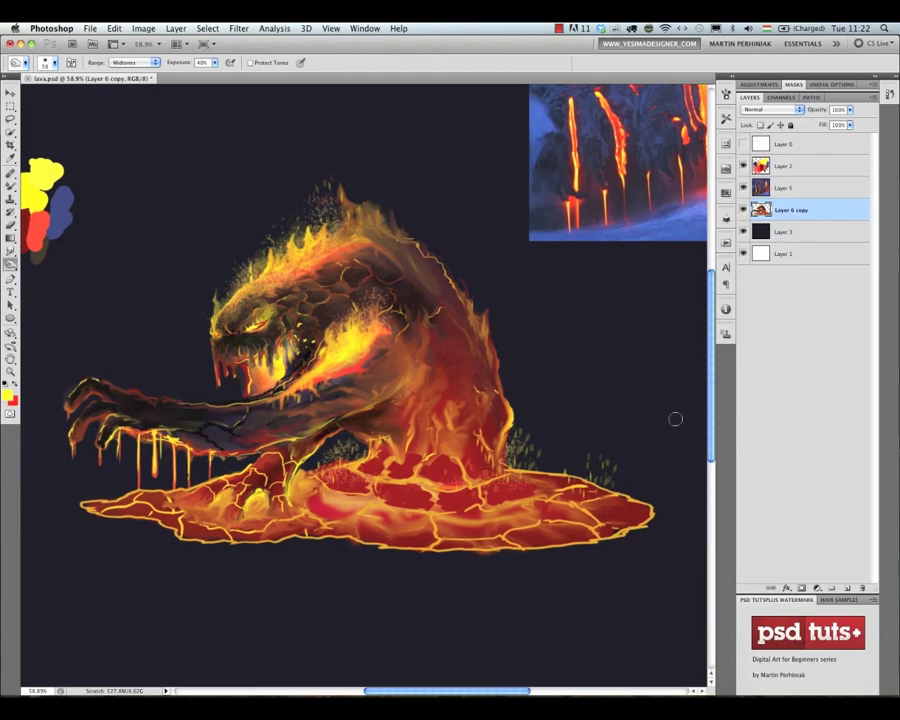
key("b")
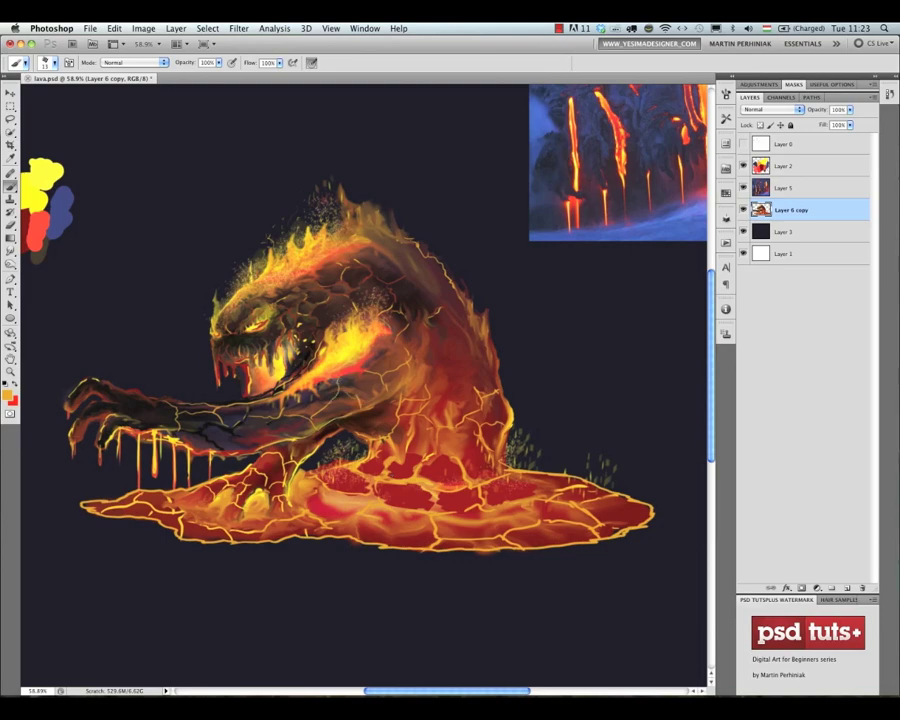
left_click_drag(427, 367, 452, 330)
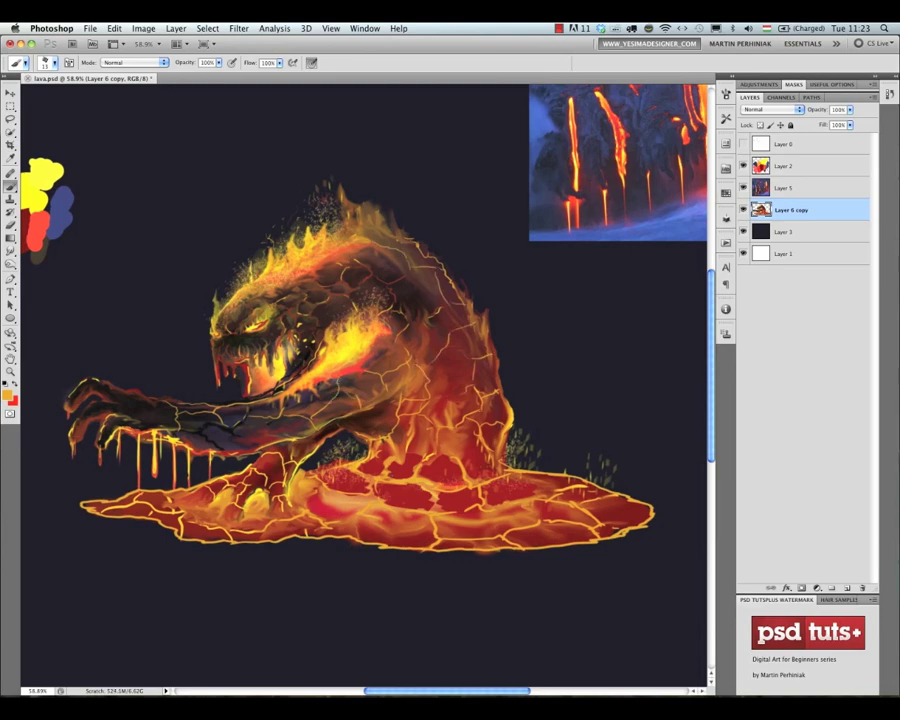
Blend the red rock plates at the torso's base and in the lava pool with the Mixer Brush.
key("shift+b")
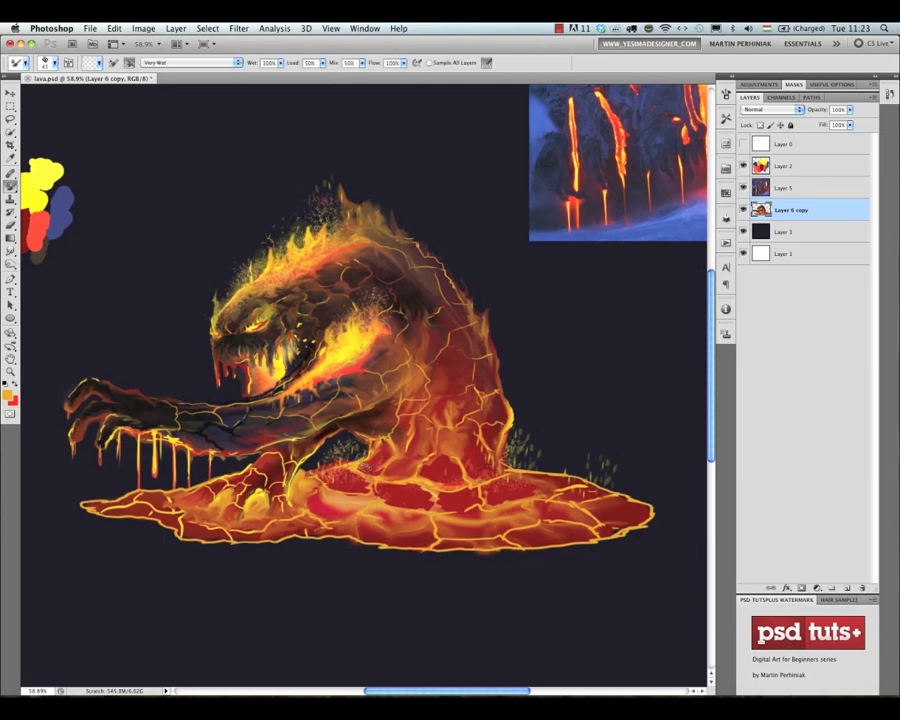
mouse_move(437, 461)
left_mouse_down()
mouse_move(426, 459)
mouse_move(450, 480)
left_mouse_up()
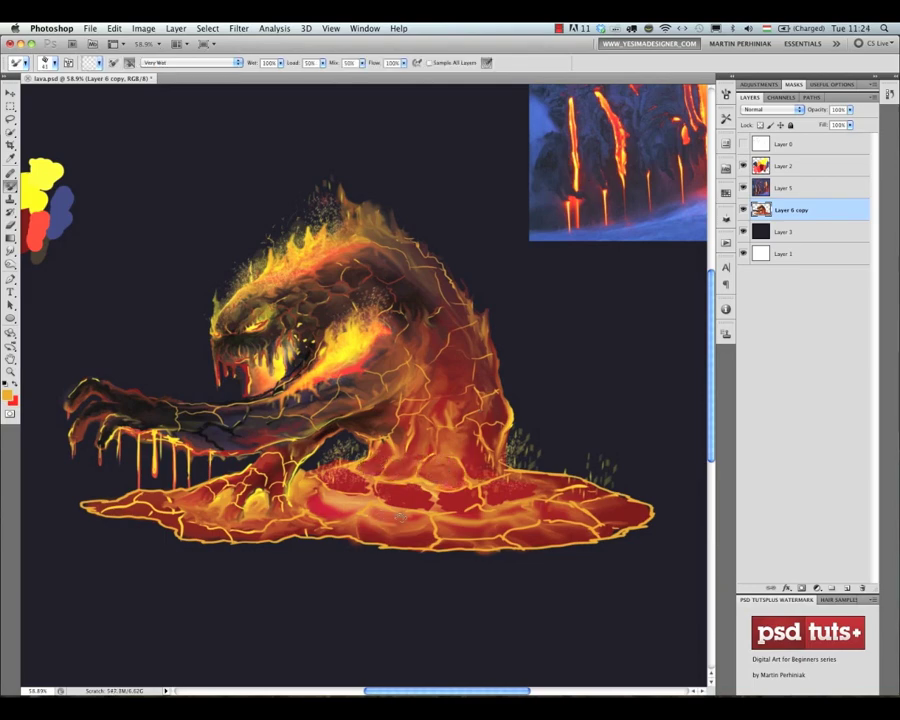
mouse_move(388, 490)
left_mouse_down()
mouse_move(425, 501)
mouse_move(413, 505)
mouse_move(475, 506)
mouse_move(435, 505)
mouse_move(492, 511)
left_mouse_up()
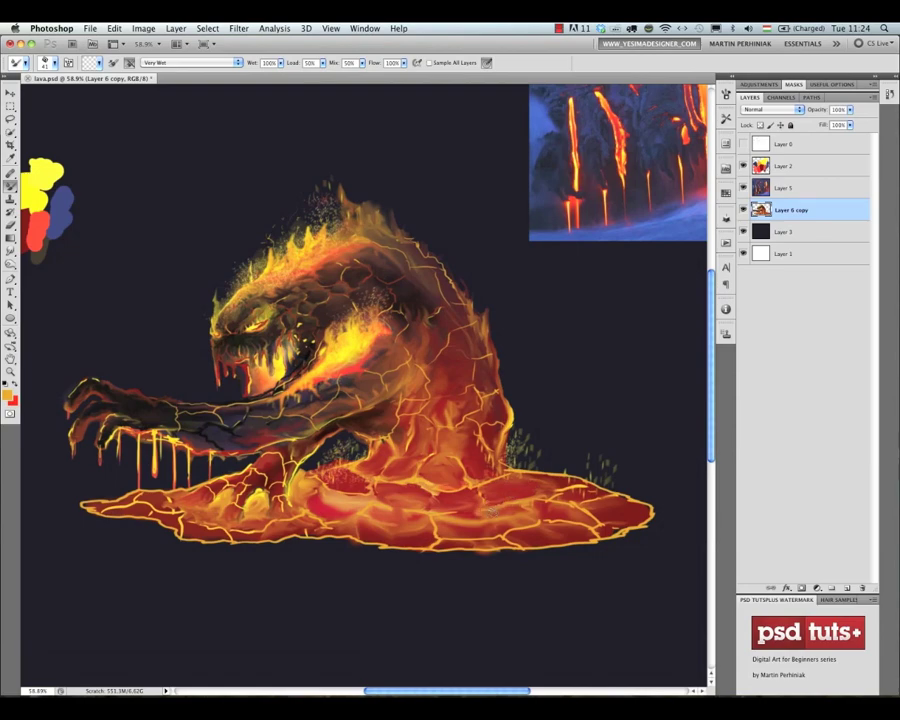
Add a soft orange glow around the eye with the Brush, sample red from the palette and undo the last stroke.
key("shift+b")
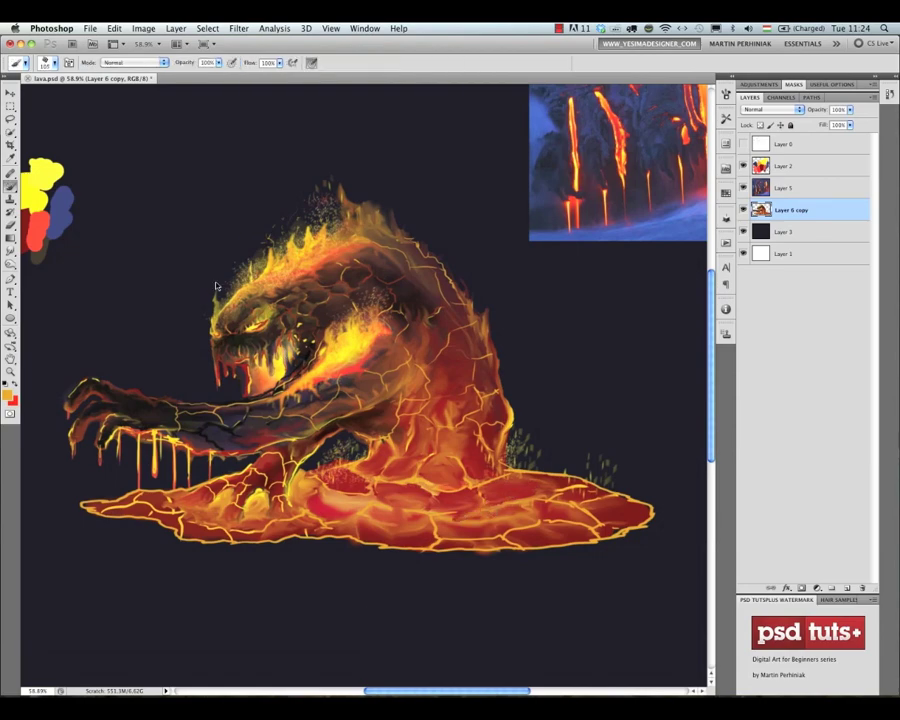
mouse_move(258, 322)
left_mouse_down()
mouse_move(204, 328)
mouse_move(276, 316)
left_mouse_up()
left_click(38, 230, "alt")
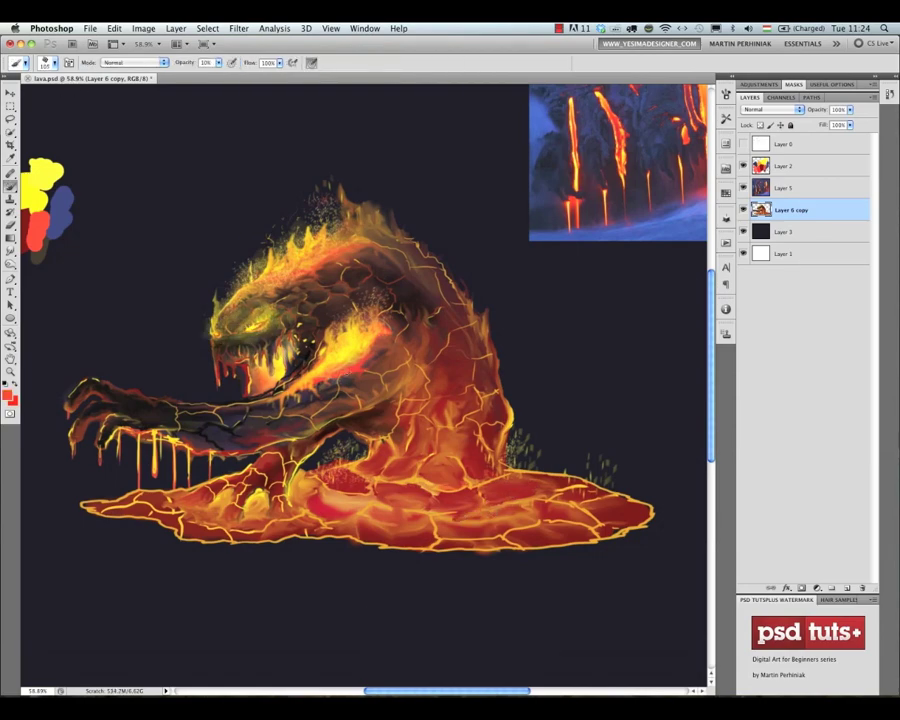
key("super+z")
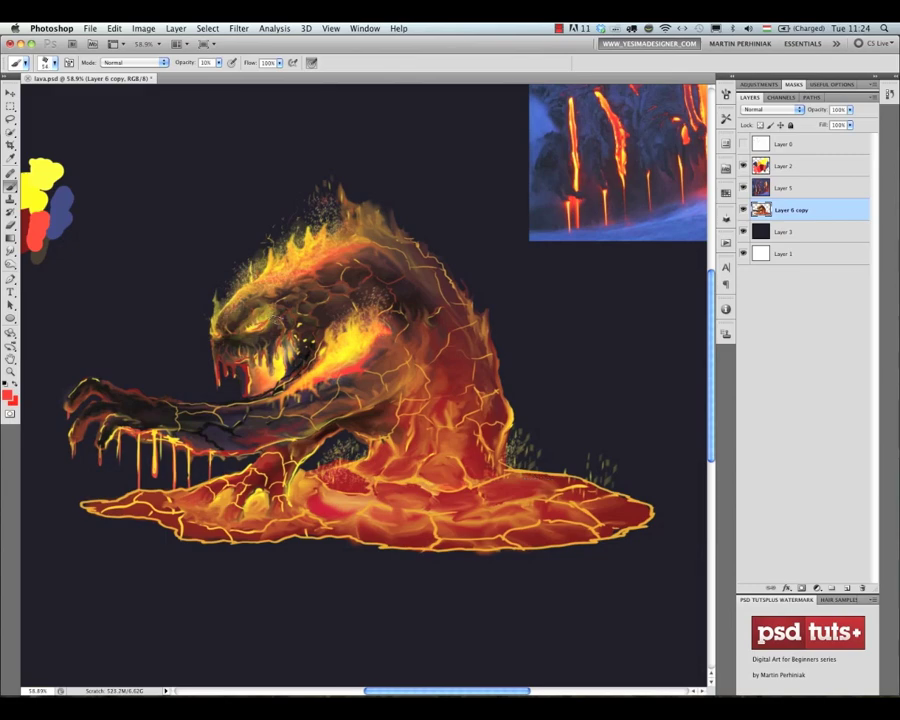
Add faint red strokes around the face, mouth and cracked forearm with the Brush at 10% opacity.
left_click_drag(253, 328, 300, 328)
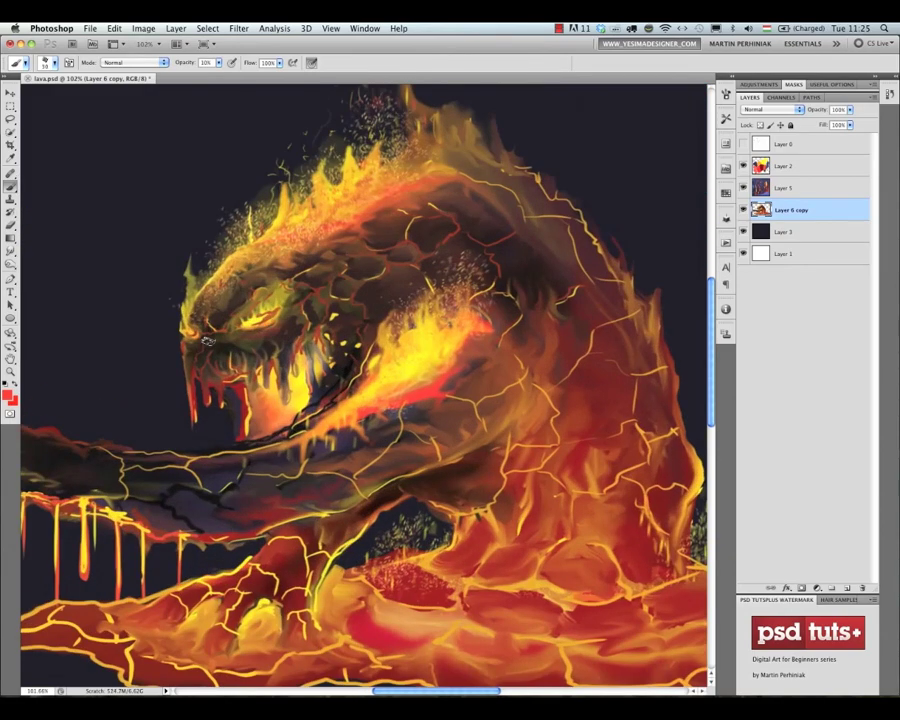
left_click_drag(400, 468, 345, 466)
left_click_drag(310, 400, 336, 391)
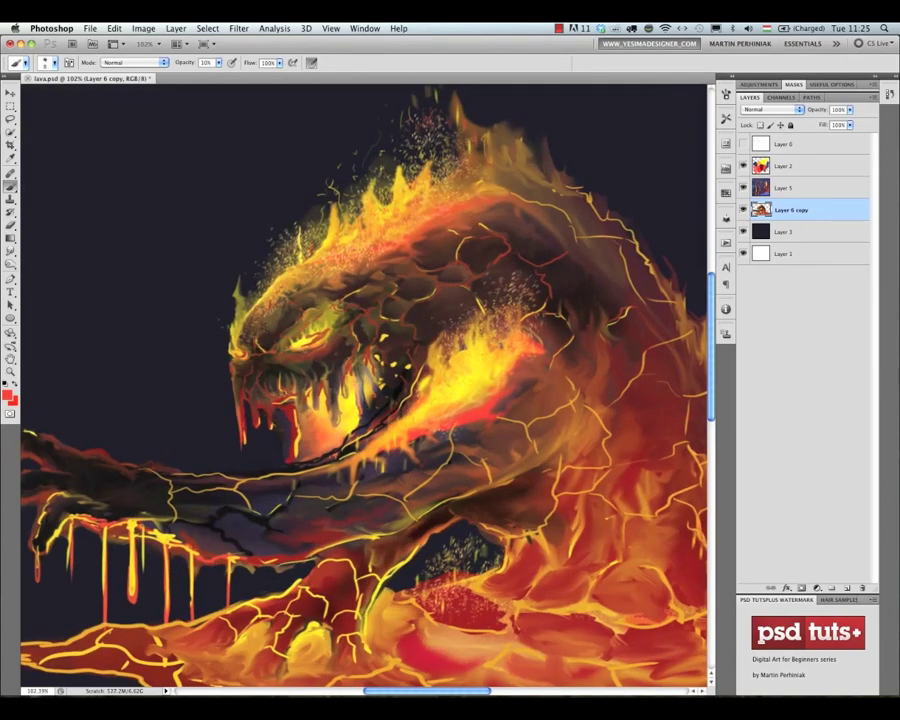
mouse_move(376, 428)
left_mouse_down()
mouse_move(335, 428)
mouse_move(372, 410)
left_mouse_up()
left_click_drag(398, 480, 378, 480)
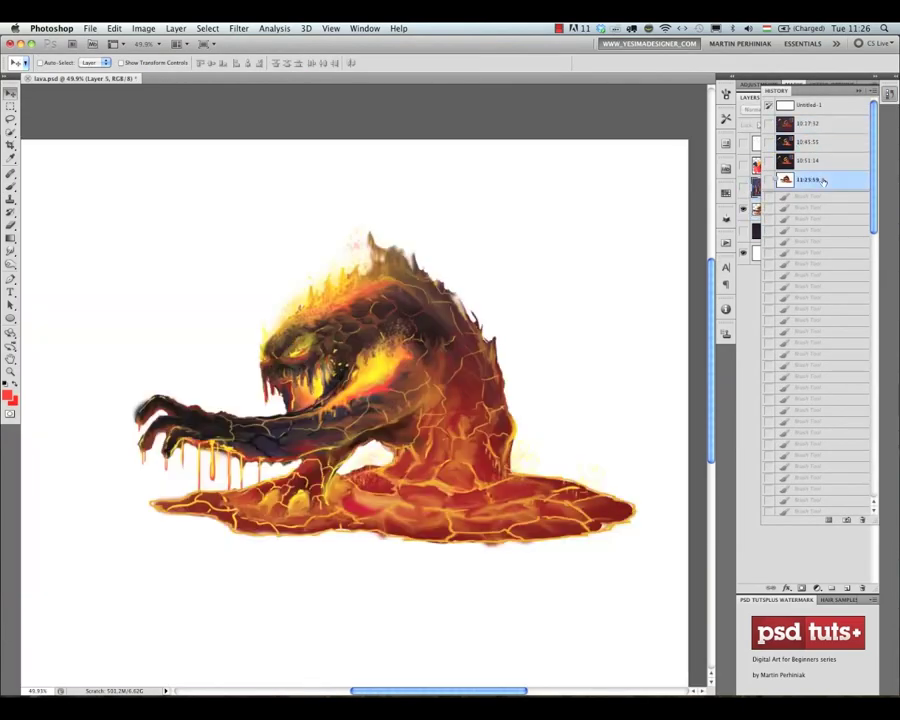
Load the Soft Brush preset and give it 541% scattering, 100% opacity jitter and 97% roundness jitter.
left_click(890, 93)
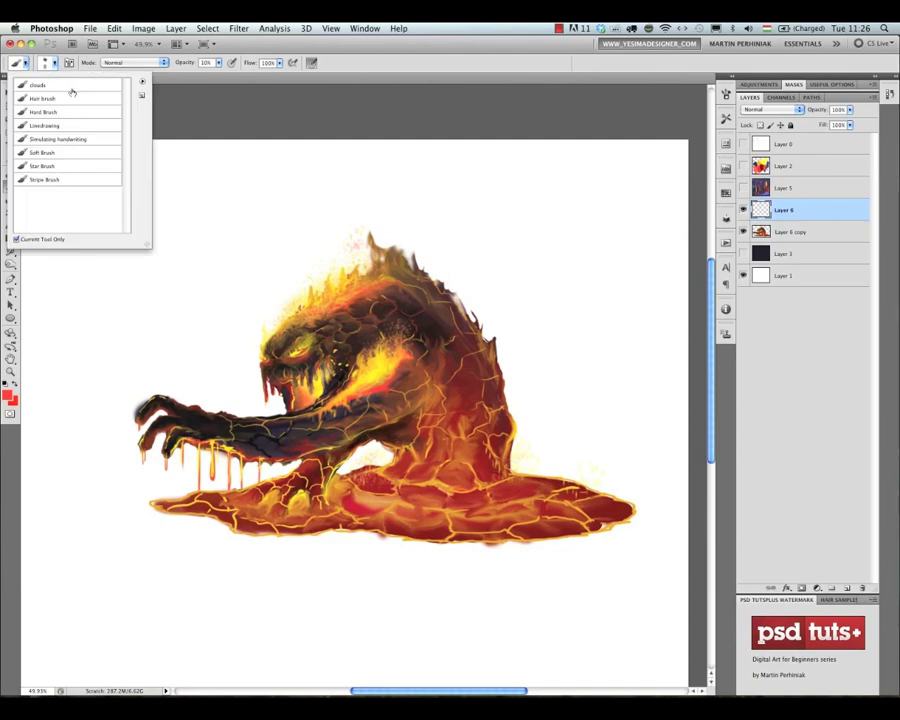
double_click(56, 158)
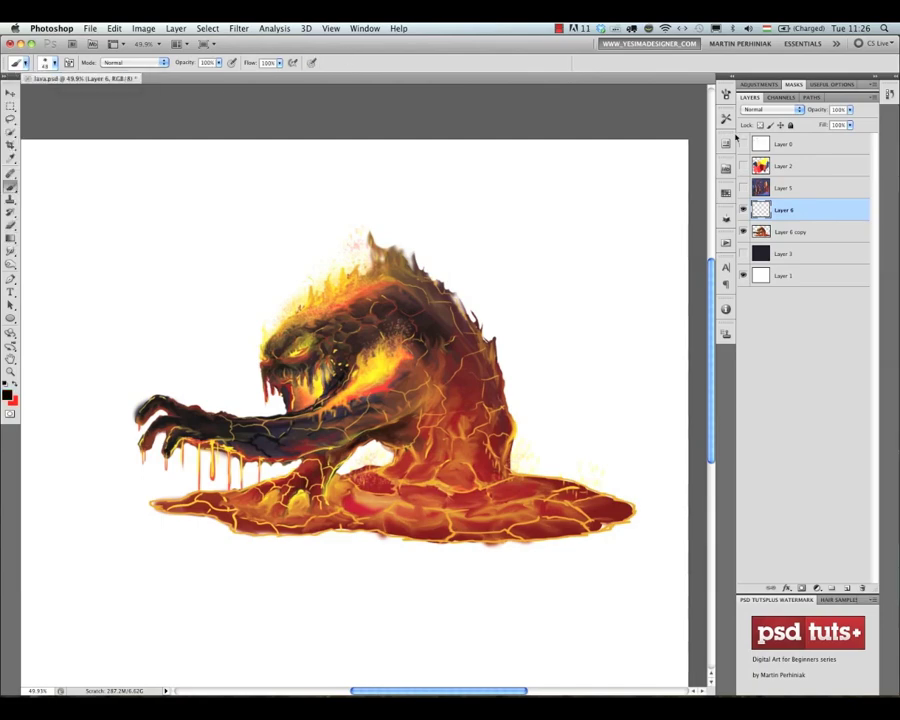
left_click(726, 94)
left_click(553, 143)
left_click_drag(601, 115, 659, 116)
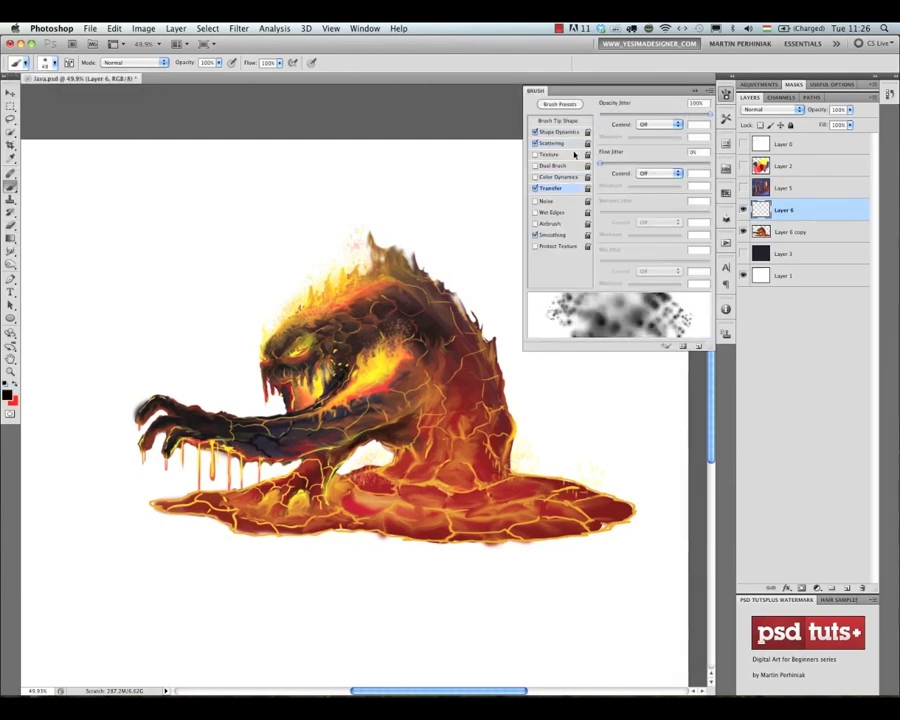
left_click(558, 120)
left_click(560, 131)
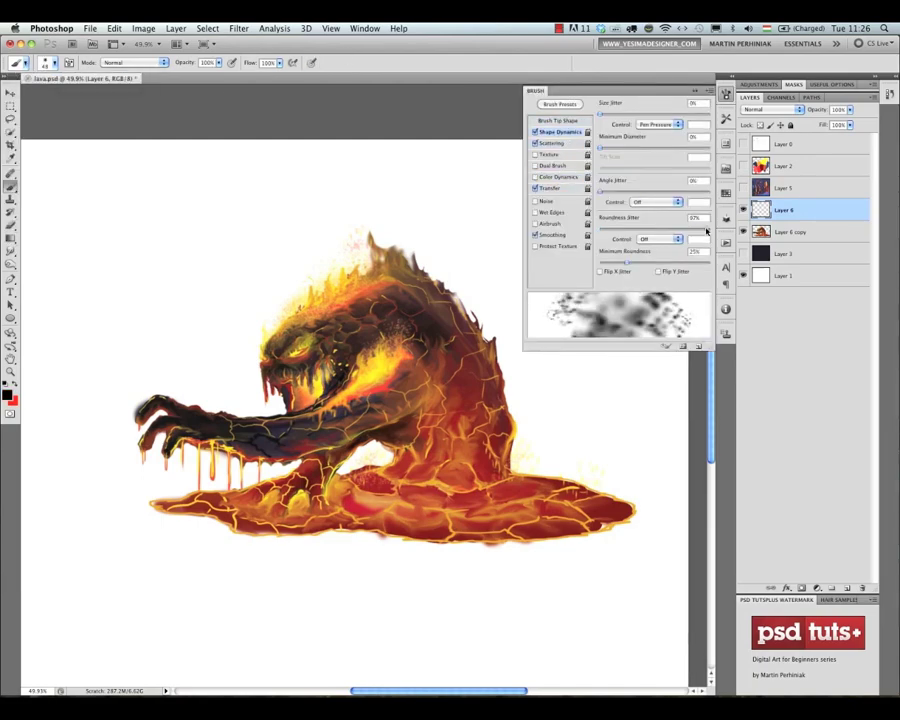
key("F5")
Set the background colour to gray and enable Color Dynamics on the brush with 84% foreground/background jitter.
left_click(13, 401)
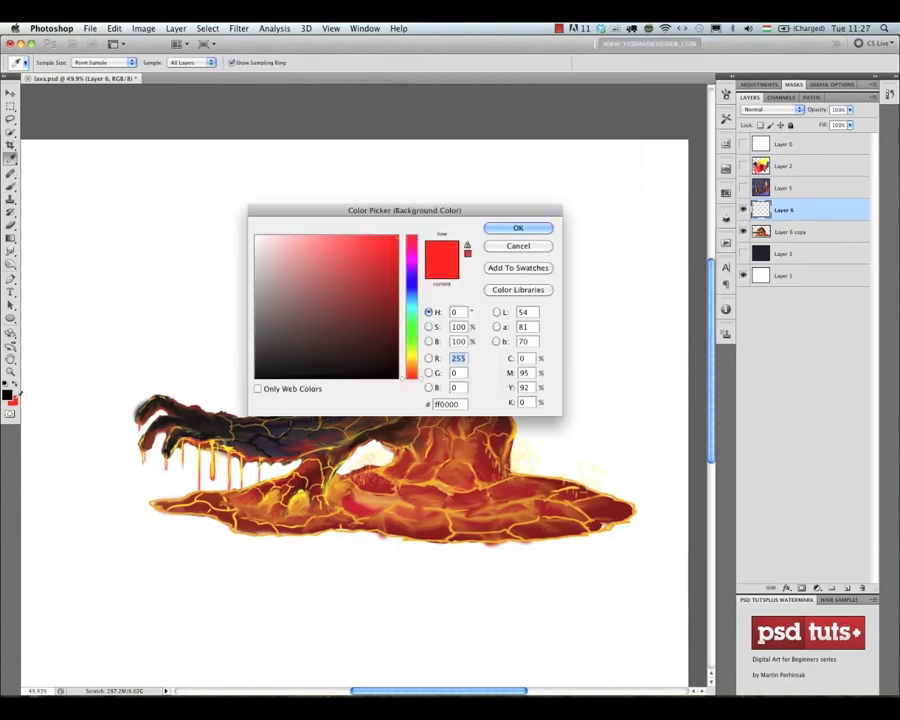
left_click(257, 300)
left_click(513, 224)
left_click(725, 94)
left_click(571, 178)
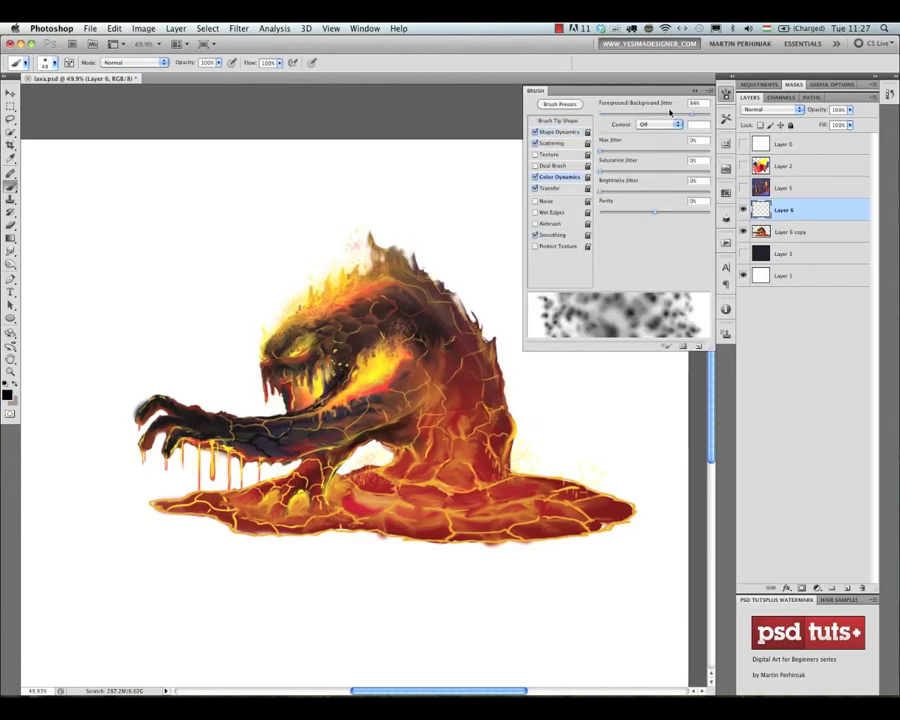
key("F5")
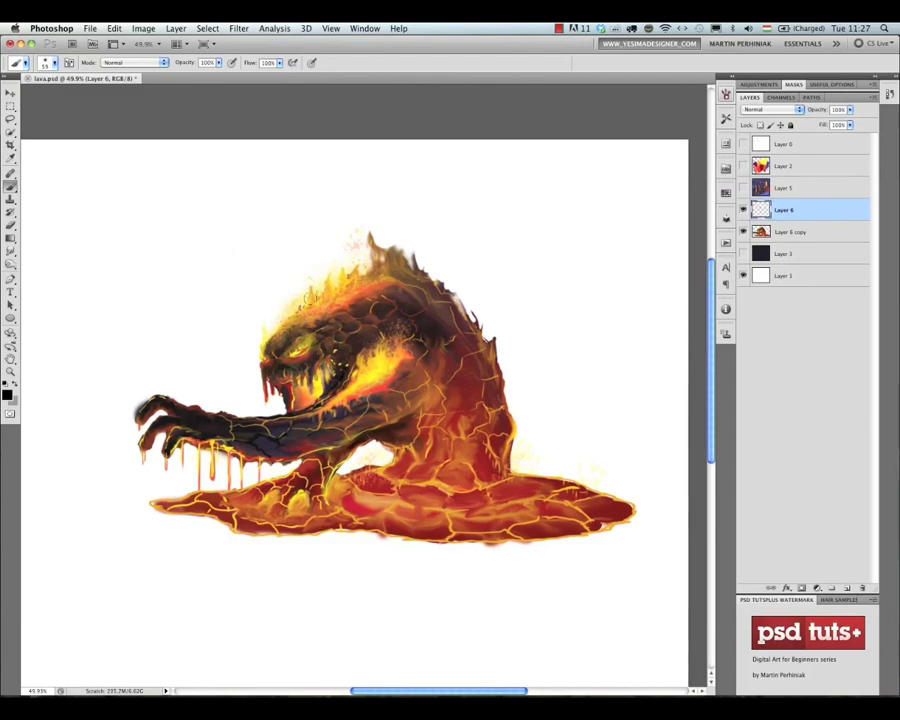
Undo a test smoke stroke, set the brush opacity to 43% and reduce the brush's scatter amount.
left_click_drag(310, 295, 340, 215)
key("ctrl+z")
key("4")
key("3")
key("F5")
left_click(561, 145)
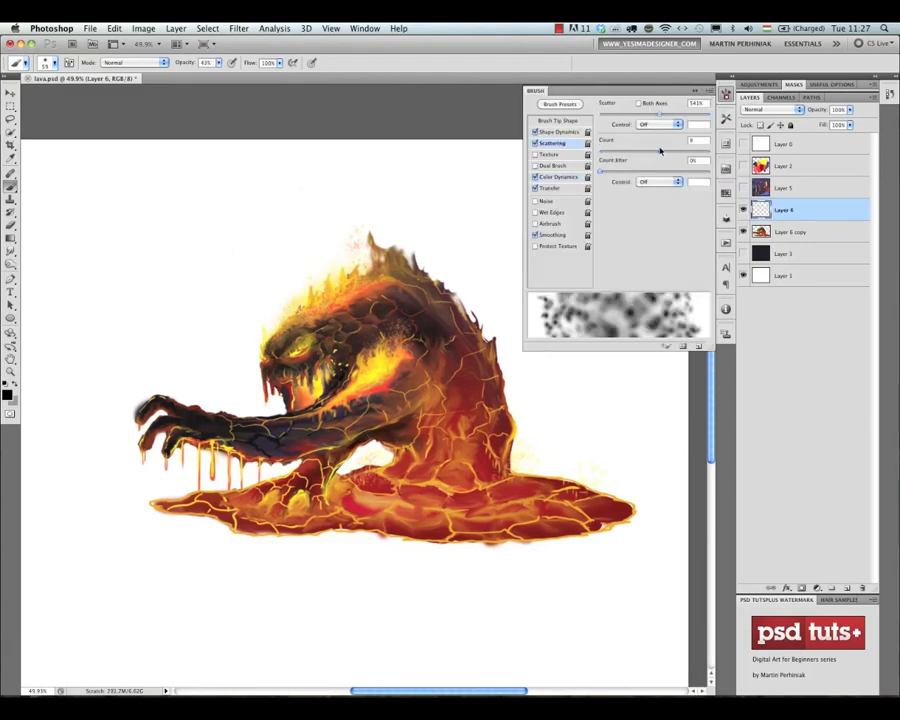
left_click_drag(660, 151, 663, 152)
left_click_drag(659, 114, 619, 117)
key("F5")
Try gray smoke strokes rising from the flames on the creature's head and back, and undo them.
mouse_move(325, 275)
left_mouse_down()
mouse_move(265, 305)
mouse_move(385, 200)
left_mouse_up()
left_click_drag(385, 260, 310, 300)
key("super+alt+z")
key("super+alt+z")
key("super+alt+z")
mouse_move(262, 328)
left_mouse_down()
mouse_move(277, 324)
mouse_move(300, 270)
left_mouse_up()
key("super+z")
Try longer smoke strokes following the spiked back down behind the creature, and undo them.
mouse_move(288, 302)
left_mouse_down()
mouse_move(298, 262)
mouse_move(404, 232)
left_mouse_up()
left_click_drag(404, 232, 430, 288)
key("super+alt+z")
key("super+alt+z")
key("super+alt+z")
left_click_drag(400, 205, 455, 290)
key("super+alt+z")
key("super+alt+z")
Try dense smoke puffs above the head with a larger brush at 43% opacity, and undo them.
key("bracketright")
key("bracketright")
key("bracketright")
left_click_drag(285, 230, 315, 265)
left_click_drag(305, 215, 375, 208)
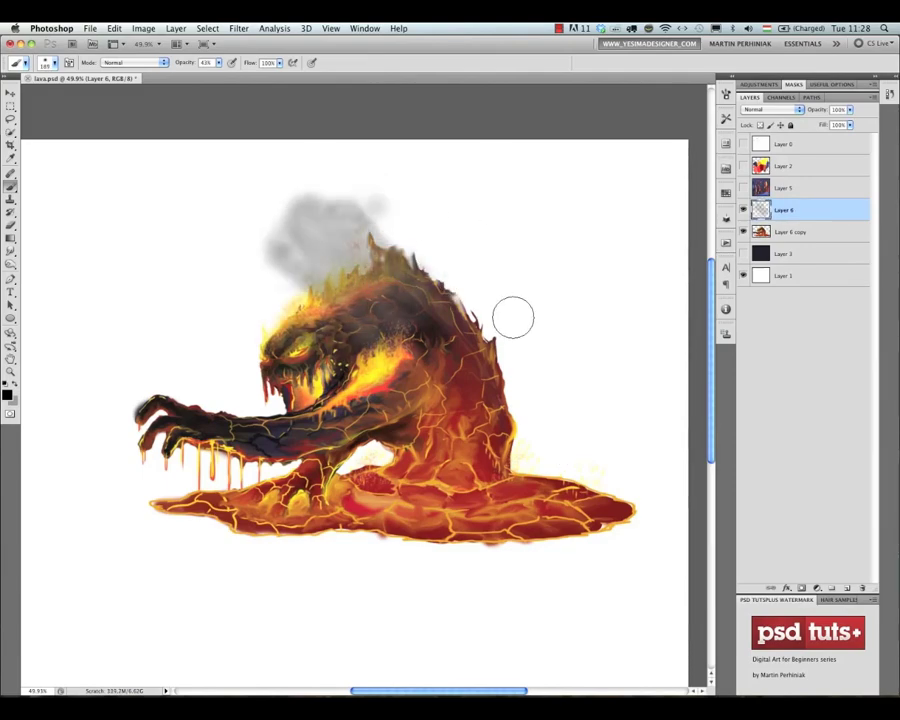
key("super+alt+z")
key("super+alt+z")
left_click_drag(325, 280, 300, 230)
key("super+alt+z")
key("super+alt+z")
Try building up a faint smoke haze above the head and back with overlapping strokes at 10% opacity.
mouse_move(320, 307)
left_mouse_down("ctrl+alt")
mouse_move(260, 290)
mouse_move(324, 230)
mouse_move(400, 200)
left_mouse_up("ctrl+alt")
key("1")
key("super+alt+z")
mouse_move(297, 301)
left_mouse_down("ctrl+alt")
mouse_move(347, 219)
mouse_move(425, 260)
left_mouse_up("ctrl+alt")
left_click_drag(440, 195, 484, 318)
mouse_move(360, 168)
left_mouse_down()
mouse_move(385, 226)
mouse_move(448, 275)
left_mouse_up()
mouse_move(365, 245)
left_mouse_down()
mouse_move(268, 325)
mouse_move(335, 212)
left_mouse_up()
left_click_drag(430, 278, 395, 160)
left_click_drag(395, 160, 458, 221)
left_click_drag(445, 150, 350, 265)
Try widening the haze down behind the creature's back with a resized brush, and undo the smoke strokes.
key("bracketleft")
left_click_drag(445, 232, 486, 338)
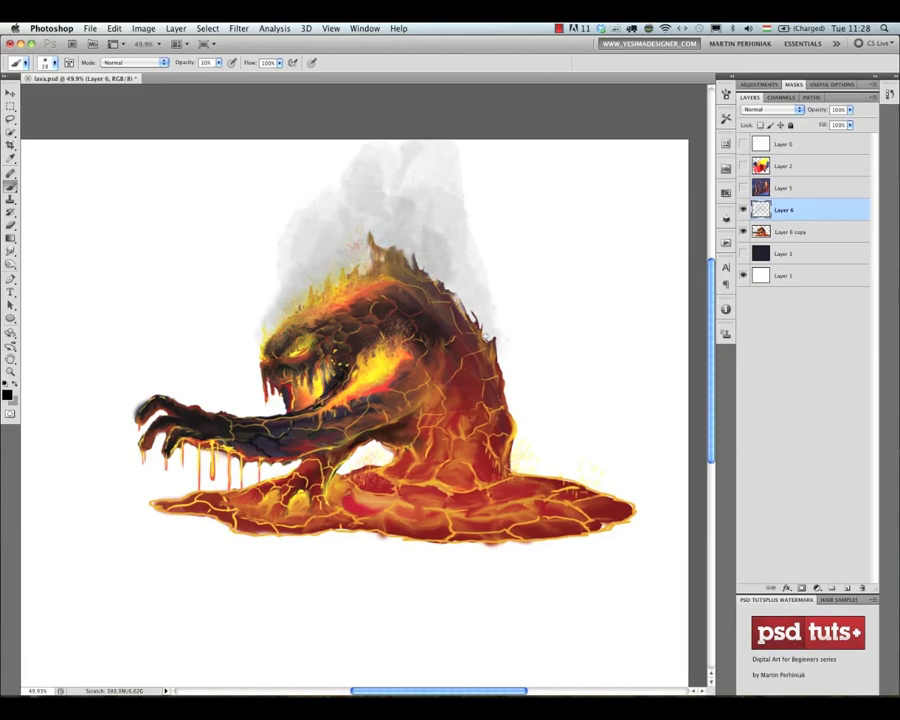
mouse_move(470, 170)
left_mouse_down()
mouse_move(418, 221)
mouse_move(520, 250)
mouse_move(488, 390)
mouse_move(512, 453)
left_mouse_up()
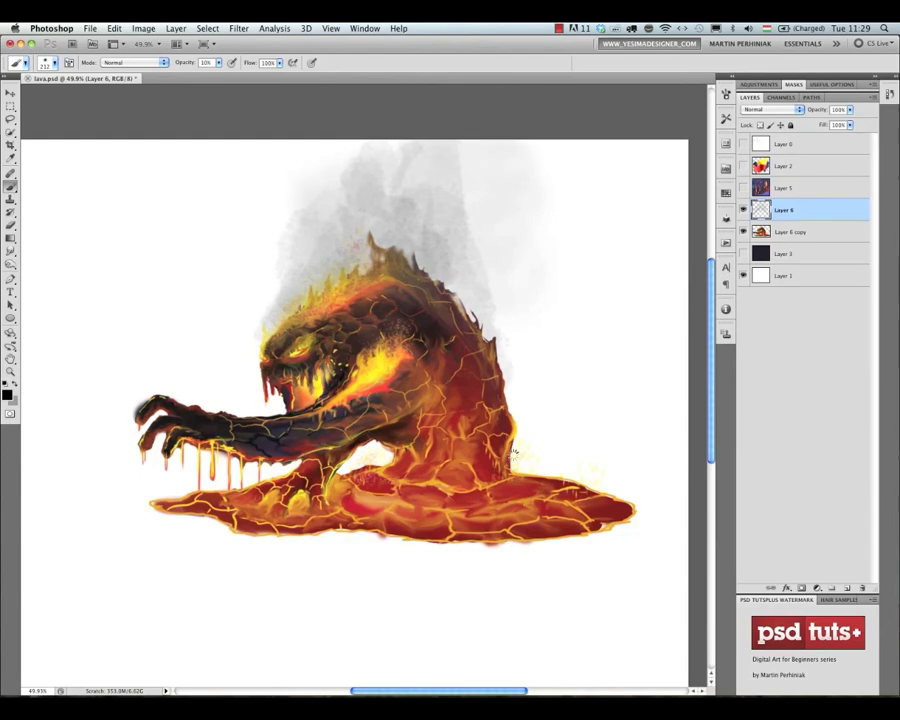
key("super+alt+z")
key("super+alt+z")
key("super+alt+z")
key("super+alt+z")
Try a pale, rounded smoke haze above the creature at 10% opacity with a smaller brush, and undo it.
left_click_drag(407, 298, 378, 298, "ctrl+alt")
mouse_move(383, 231)
left_mouse_down()
mouse_move(388, 243)
mouse_move(420, 160)
left_mouse_up()
left_click_drag(362, 185, 280, 303)
left_click_drag(448, 282, 485, 312)
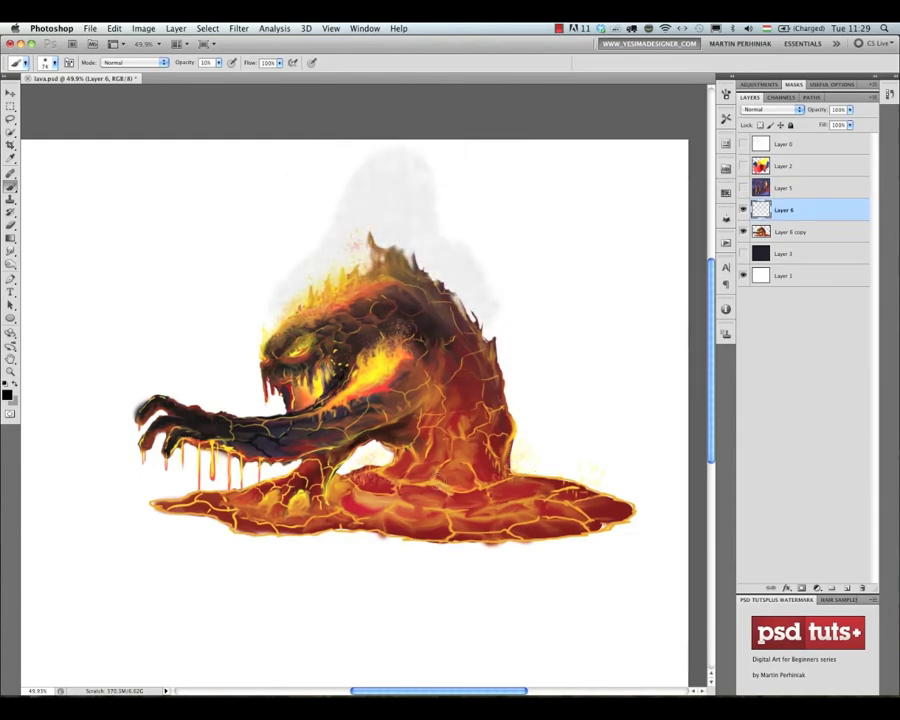
key("super+alt+z")
key("super+alt+z")
key("super+alt+z")
Set the brush opacity to 100%, test smoke strokes over the head and back, and undo them.
key("0")
mouse_move(285, 205)
left_mouse_down()
mouse_move(315, 235)
mouse_move(295, 300)
left_mouse_up()
mouse_move(310, 220)
left_mouse_down()
mouse_move(390, 215)
mouse_move(432, 275)
left_mouse_up()
key("super+alt+z")
key("super+alt+z")
key("super+alt+z")
Set the foreground colour to white and paint a narrow column of gray smoke rising from the head and back.
left_click(7, 395)
left_click(256, 236)
left_click(518, 227)
mouse_move(315, 225)
left_mouse_down()
mouse_move(451, 322)
mouse_move(343, 215)
mouse_move(378, 163)
left_mouse_up()
key("super+alt+z")
key("super+alt+z")
left_click(726, 93)
left_click(726, 93)
Soften the smoke layer with a Gaussian Blur of about 8 pixels.
key("super+alt+f")
left_click_drag(696, 371, 670, 371)
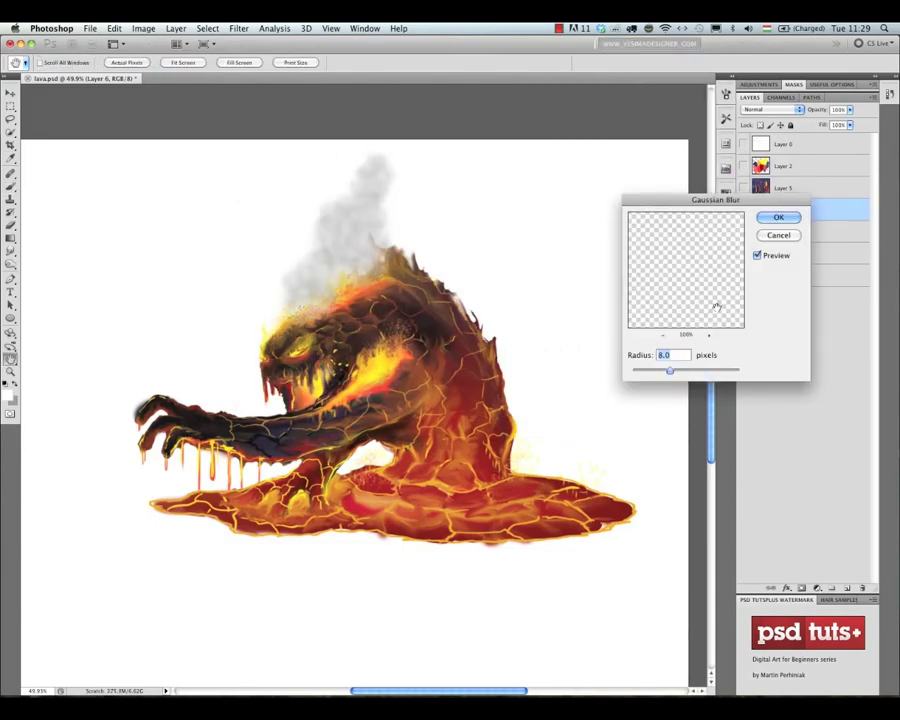
key("Return")
Paint additional smoke plumes on both sides of the column and apply Gaussian Blur to the layer again.
mouse_move(296, 215)
left_mouse_down()
mouse_move(322, 283)
mouse_move(300, 190)
left_mouse_up()
key("super+alt+f")
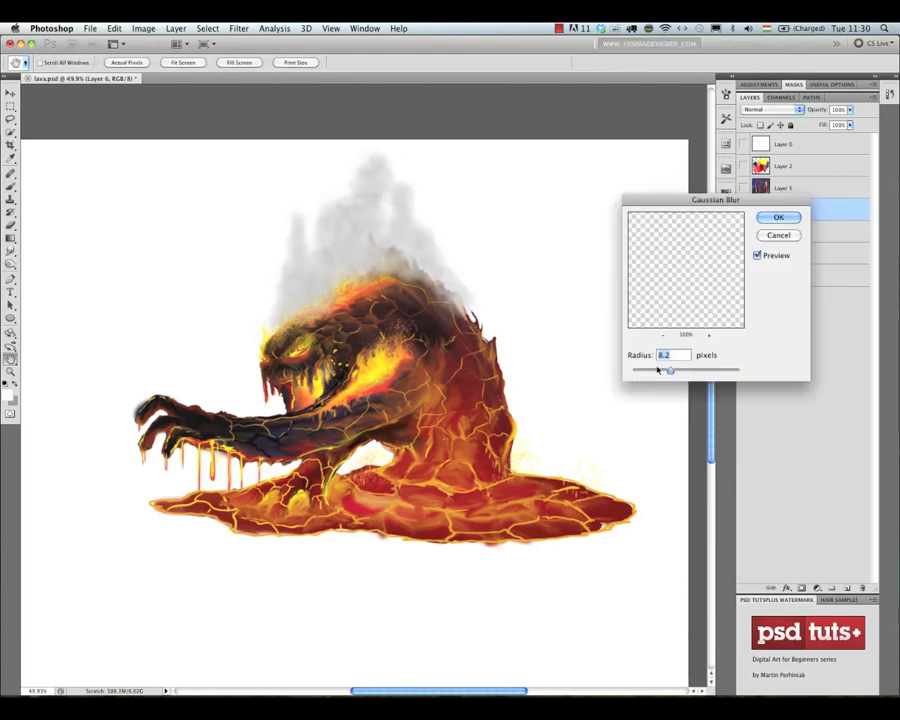
key("Return")
Apply the Lens Blur filter to the smoke layer.
key("shift+b")
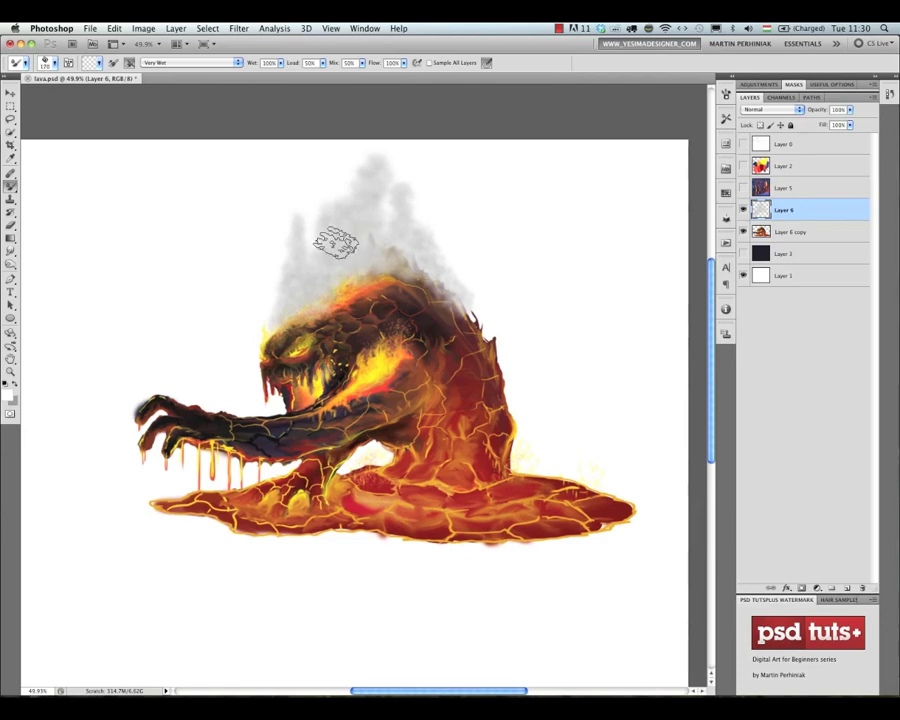
left_click(239, 28)
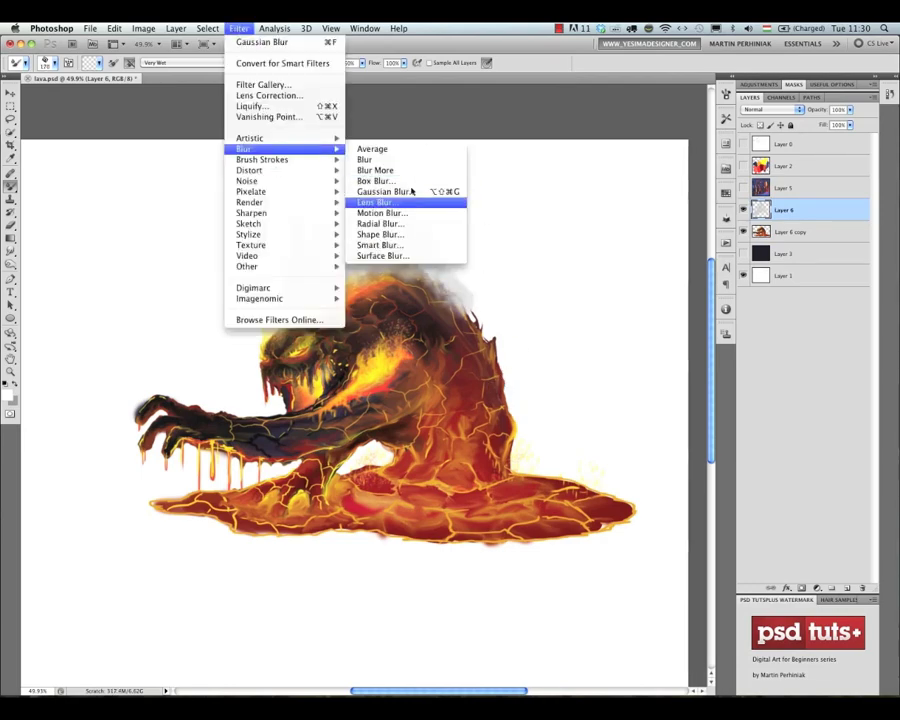
left_click(412, 201)
left_click_drag(482, 311, 520, 311)
key("Return")
Shift the smoke slightly with the Move tool and place its layer beneath the creature layer.
key("v")
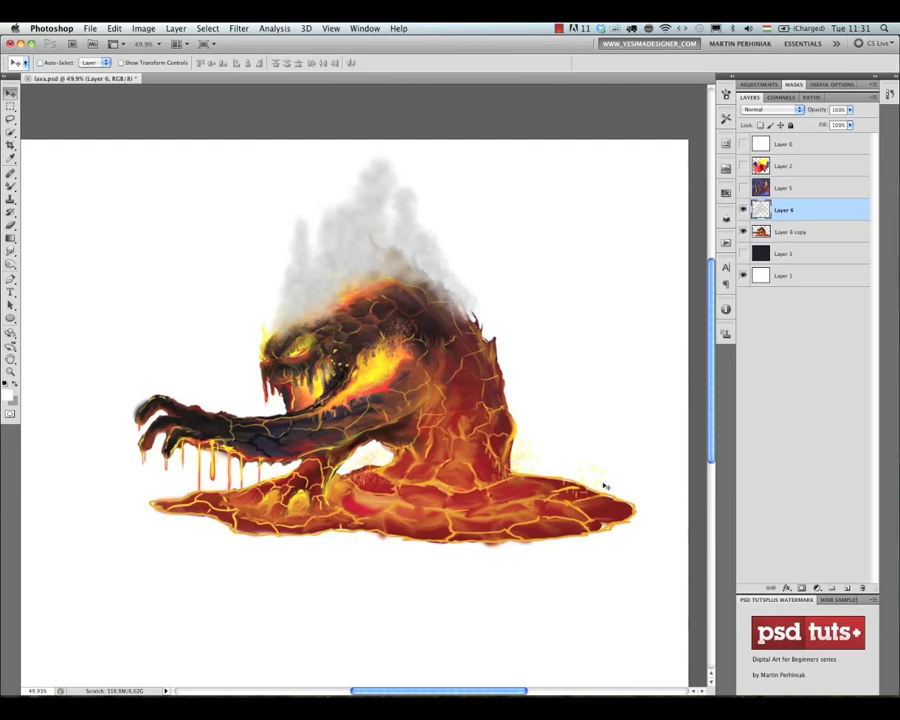
mouse_move(521, 326)
left_mouse_down()
mouse_move(498, 285)
mouse_move(517, 313)
left_mouse_up()
double_click(817, 211)
key("Escape")
key("ctrl+bracketleft")
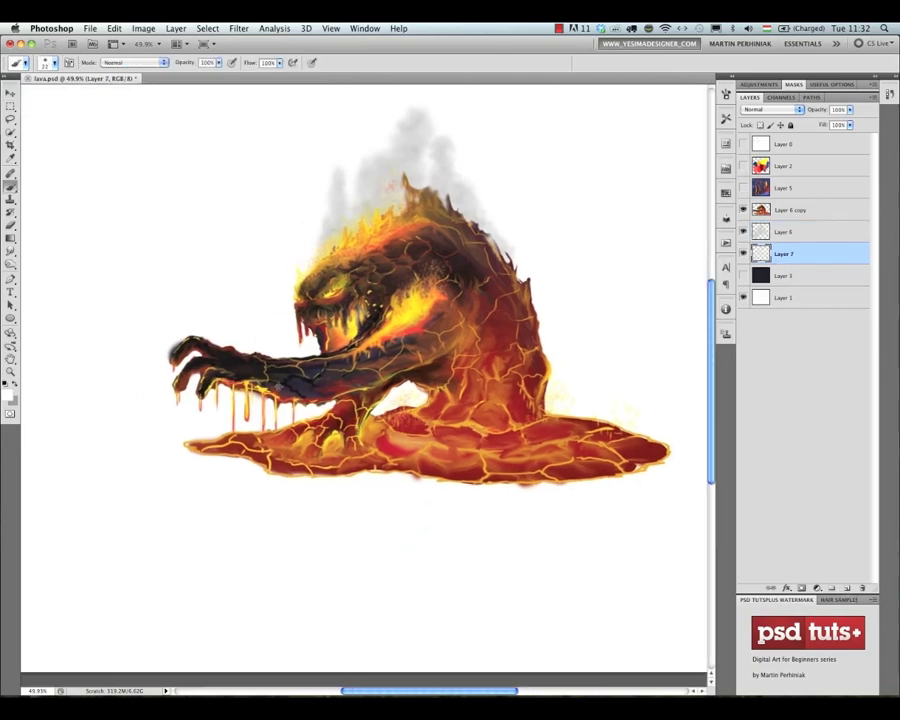
Paint a jagged dark rock rim around the whole lava pool on a new layer beneath the smoke.
key("d")
left_click(46, 62)
mouse_move(175, 447)
left_mouse_down()
mouse_move(228, 459)
mouse_move(222, 434)
mouse_move(245, 465)
left_mouse_up()
mouse_move(160, 443)
left_mouse_down()
mouse_move(236, 429)
mouse_move(272, 479)
left_mouse_up()
mouse_move(228, 427)
left_mouse_down()
mouse_move(328, 405)
mouse_move(422, 404)
left_mouse_up()
mouse_move(266, 478)
left_mouse_down()
mouse_move(566, 490)
mouse_move(686, 449)
mouse_move(552, 411)
left_mouse_up()
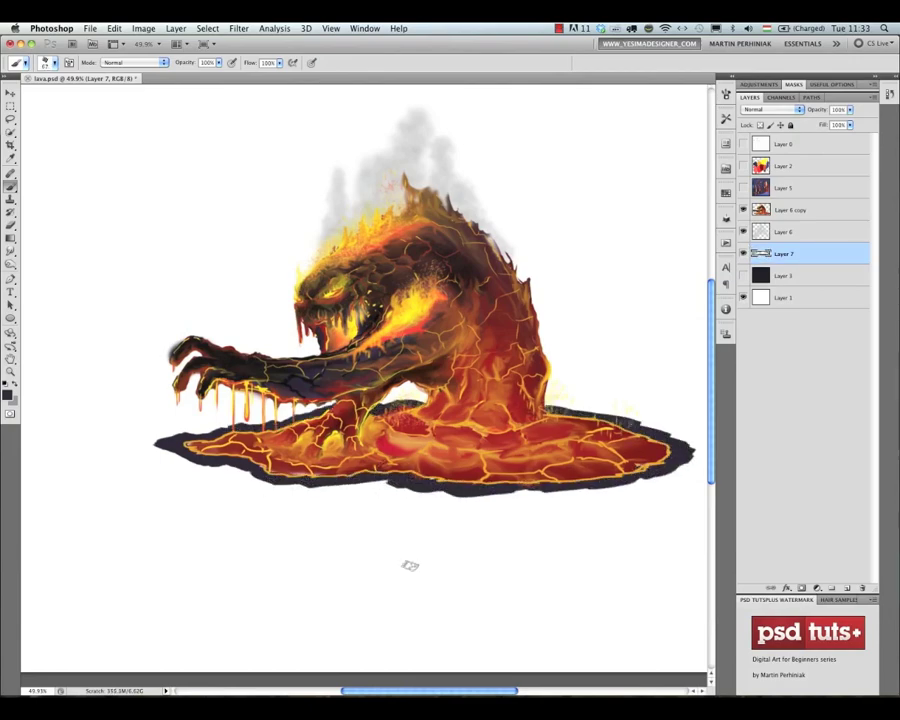
Extend the dark rim at the pool's tip and front edge, and paint three dark rock spires behind the pool.
mouse_move(172, 448)
left_mouse_down()
mouse_move(90, 446)
mouse_move(147, 443)
left_mouse_up()
key("super+z")
mouse_move(203, 466)
left_mouse_down()
mouse_move(335, 487)
mouse_move(387, 484)
left_mouse_up()
left_click_drag(578, 248, 428, 251)
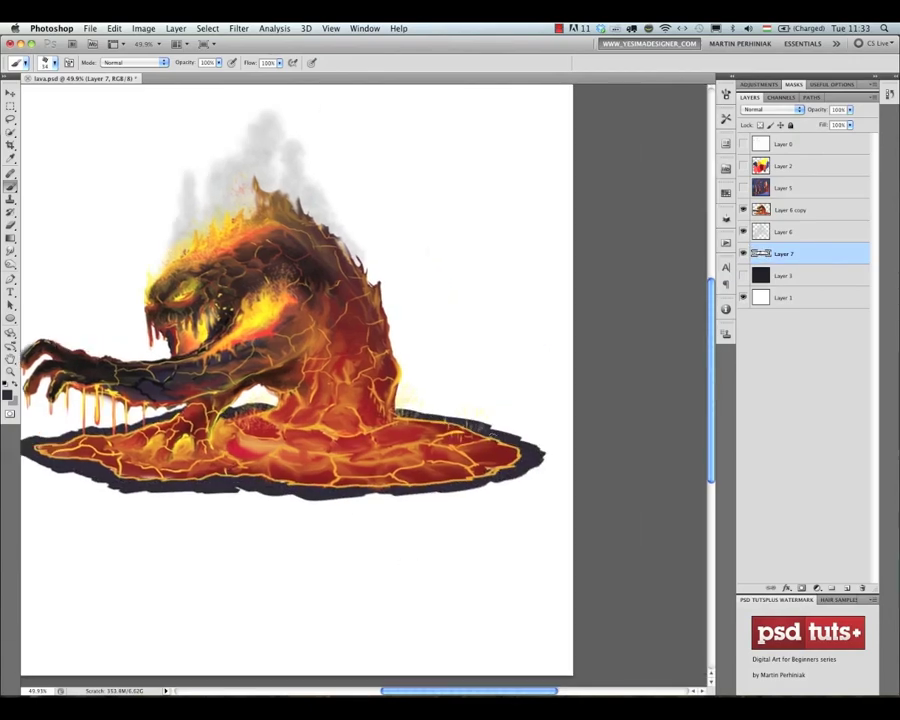
key("super+0")
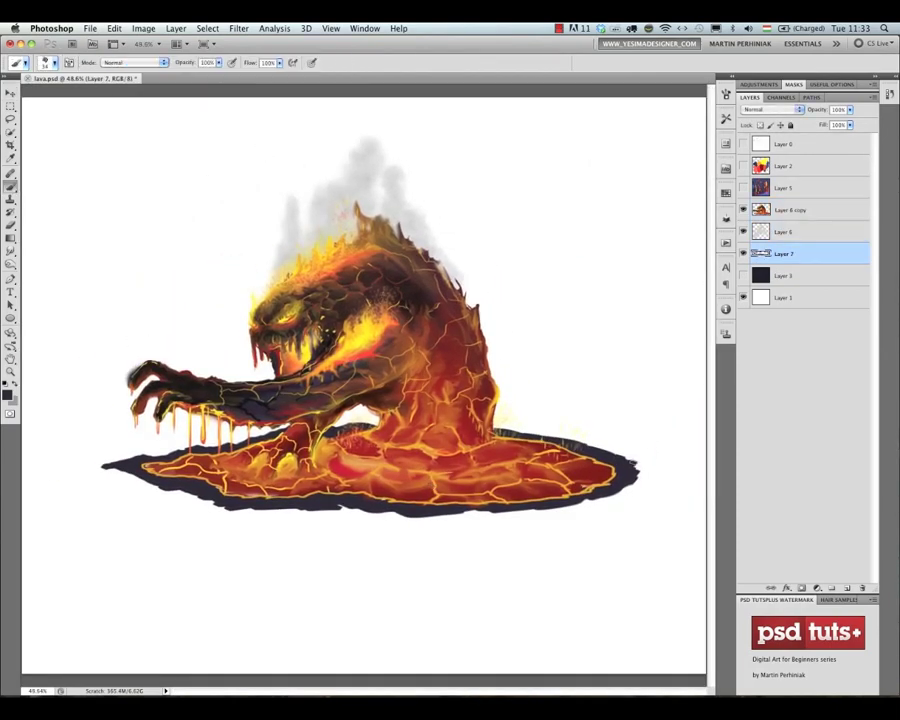
mouse_move(515, 420)
left_mouse_down()
mouse_move(526, 394)
mouse_move(512, 408)
mouse_move(545, 425)
mouse_move(520, 370)
mouse_move(532, 402)
mouse_move(558, 385)
mouse_move(622, 438)
left_mouse_up()
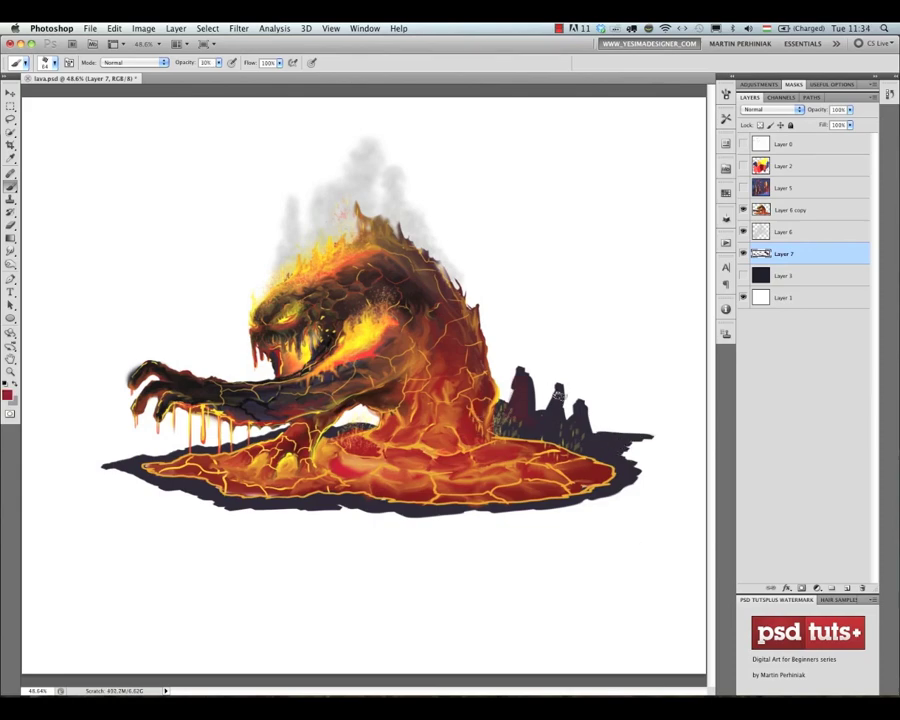
Lock the rock layer's transparent pixels and glaze sampled lava red over the spires and nearby ground at 30% opacity.
left_click(760, 125)
left_click(444, 411, "alt")
key("3")
left_click_drag(518, 374, 508, 412)
mouse_move(556, 385)
left_mouse_down()
mouse_move(540, 420)
mouse_move(624, 452)
left_mouse_up()
Shade the three rock spires with a sampled dark tone and warm the ground beside them with a sampled lava colour.
left_click(290, 497, "alt")
left_click_drag(516, 374, 504, 425)
left_click_drag(557, 383, 544, 416)
left_click_drag(579, 402, 573, 438)
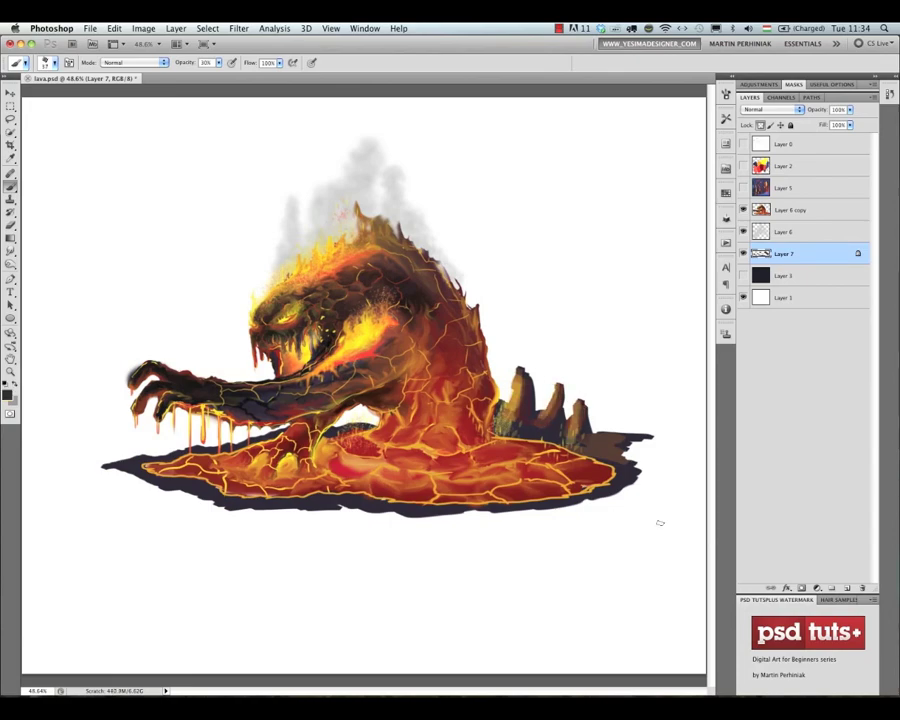
left_click(362, 319, "alt")
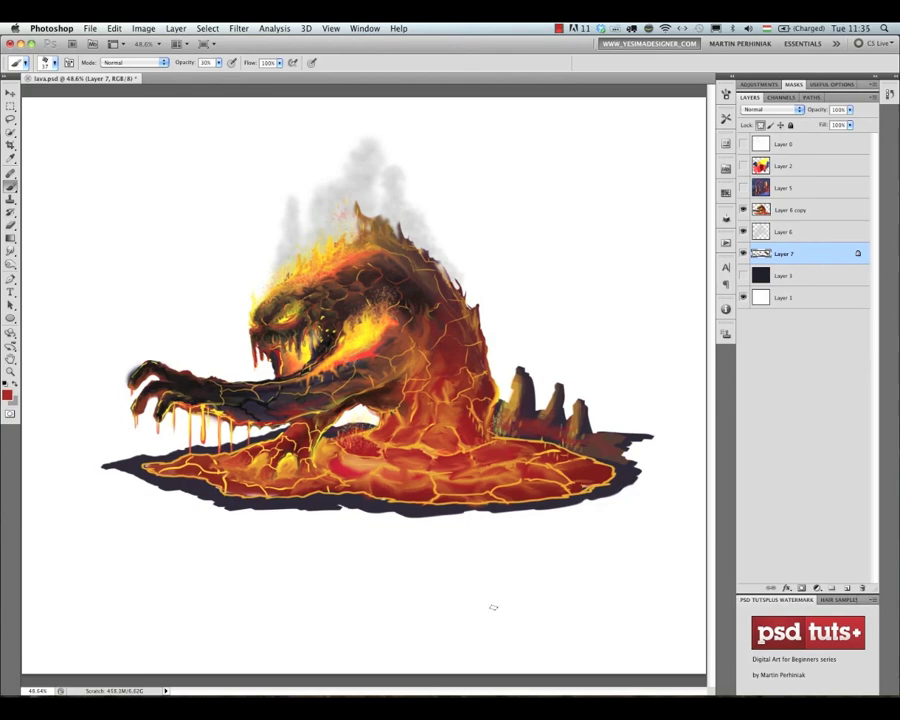
Unlock the transparent pixels and extend the dark rock ground widely around the front of the pool at 100% opacity.
left_click(540, 505, "alt")
key("0")
mouse_move(541, 508)
left_mouse_down()
mouse_move(600, 508)
mouse_move(372, 516)
mouse_move(160, 497)
left_mouse_up()
left_click(760, 125)
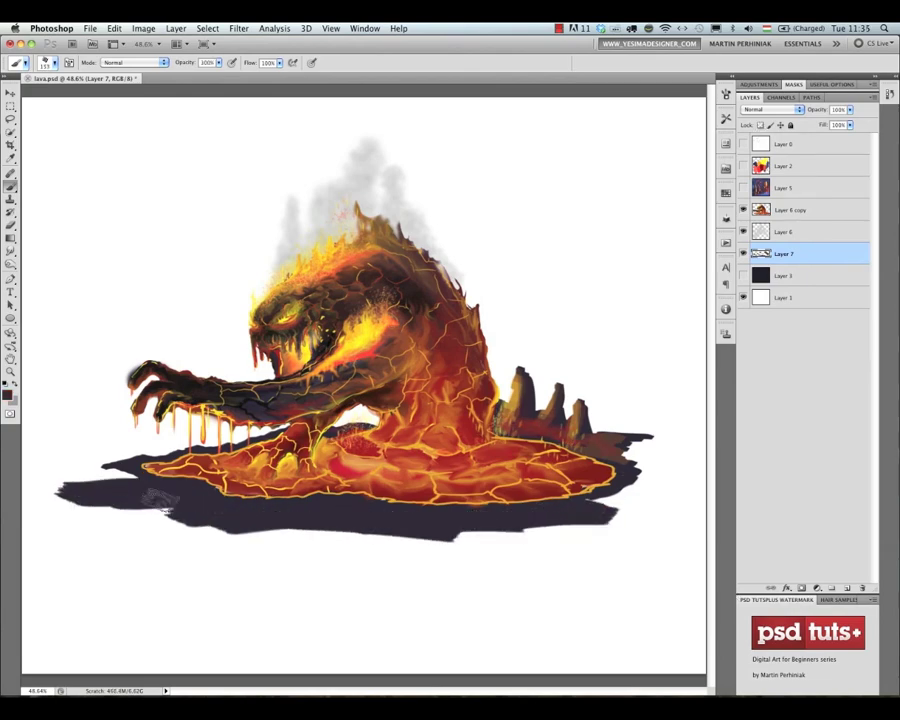
left_click_drag(465, 519, 582, 475)
Lock the transparent pixels and paint a sampled red glow on the ground along the pool's edge at 20% opacity.
key("bracketleft")
key("bracketleft")
key("bracketleft")
left_click(200, 476, "alt")
left_click(760, 125)
key("2")
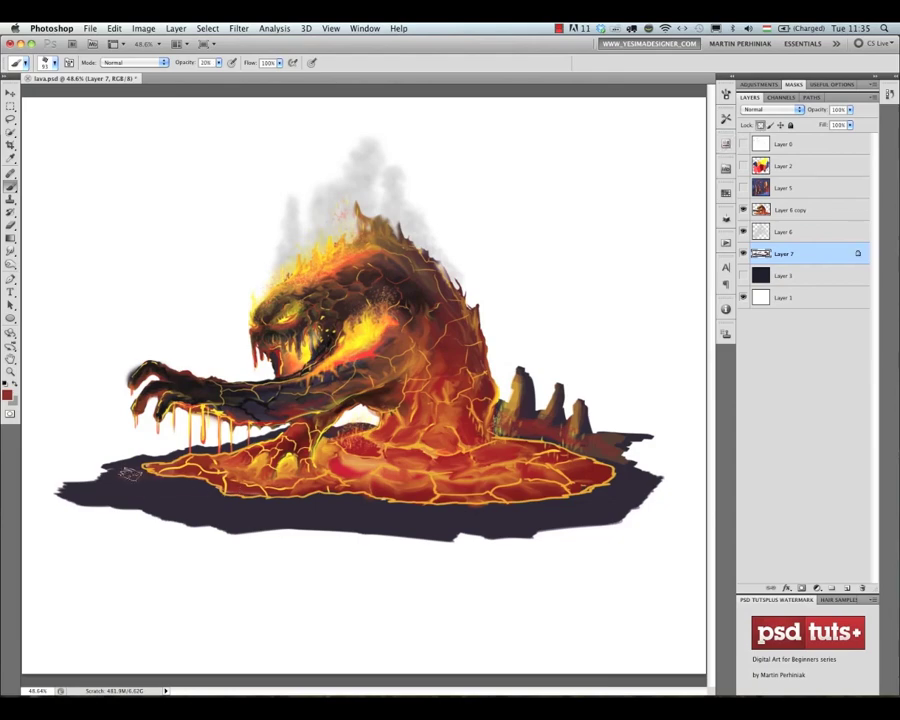
mouse_move(131, 475)
left_mouse_down()
mouse_move(482, 508)
mouse_move(583, 492)
left_mouse_up()
left_click_drag(366, 498, 189, 486)
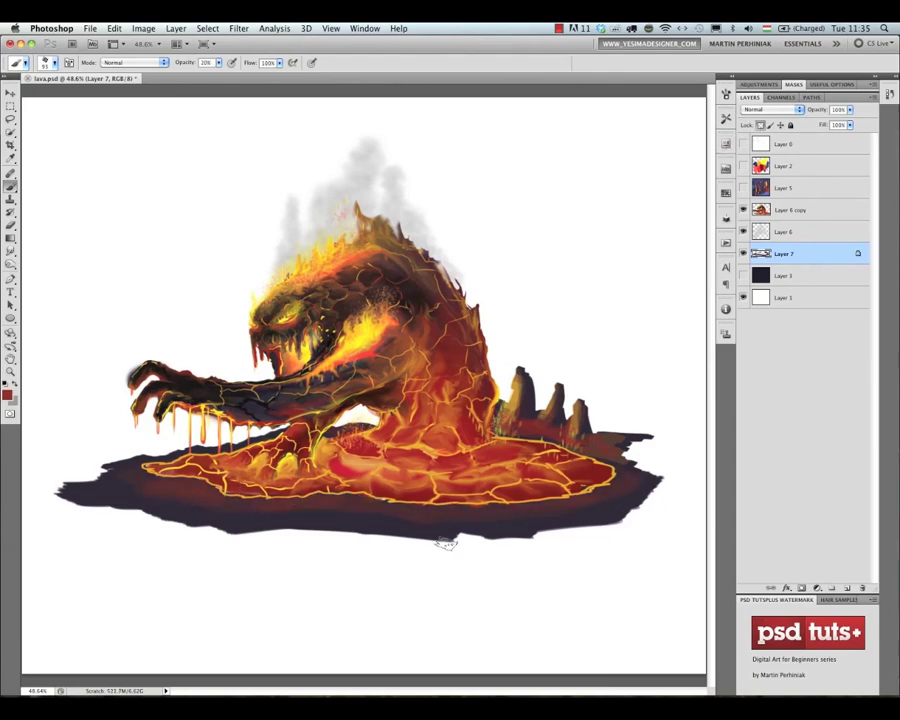
On Layer 6 copy, paint thin yellow lava cracks branching from the pool's edge onto the dark ground.
left_click(288, 458, "alt")
key("bracketleft")
key("bracketleft")
key("bracketleft")
key("bracketleft")
key("bracketleft")
key("bracketleft")
key("bracketleft")
left_click(791, 210)
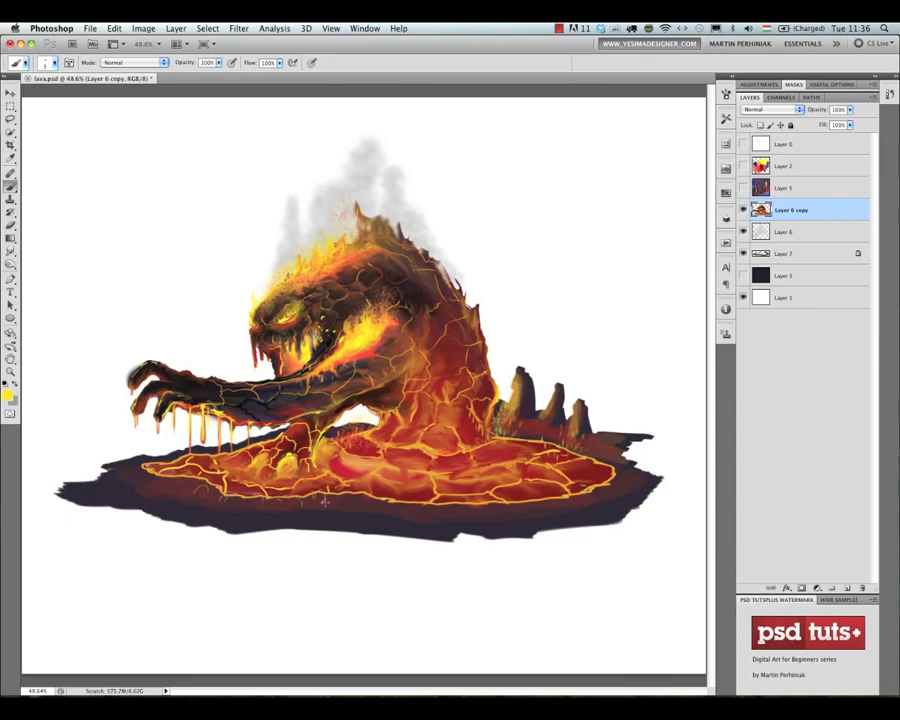
left_click_drag(440, 501, 441, 518)
left_click_drag(482, 502, 491, 514)
left_click_drag(518, 499, 533, 514)
left_click_drag(583, 491, 603, 498)
left_click_drag(613, 472, 629, 473)
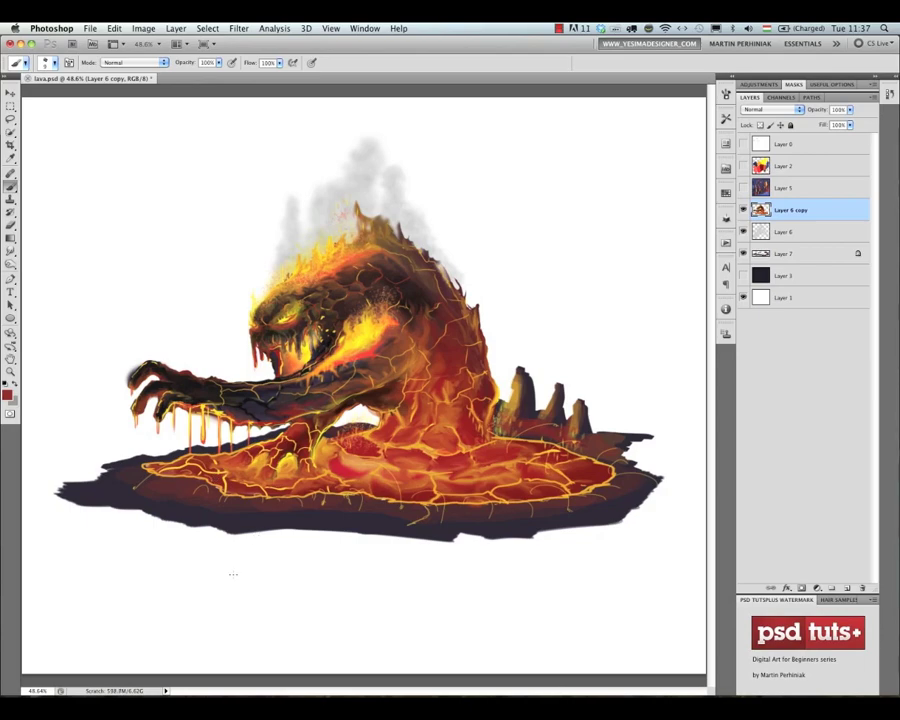
Try painting a lighter purple stone on the ground in front of the pool with Dodge and Brush, and undo it.
key("o")
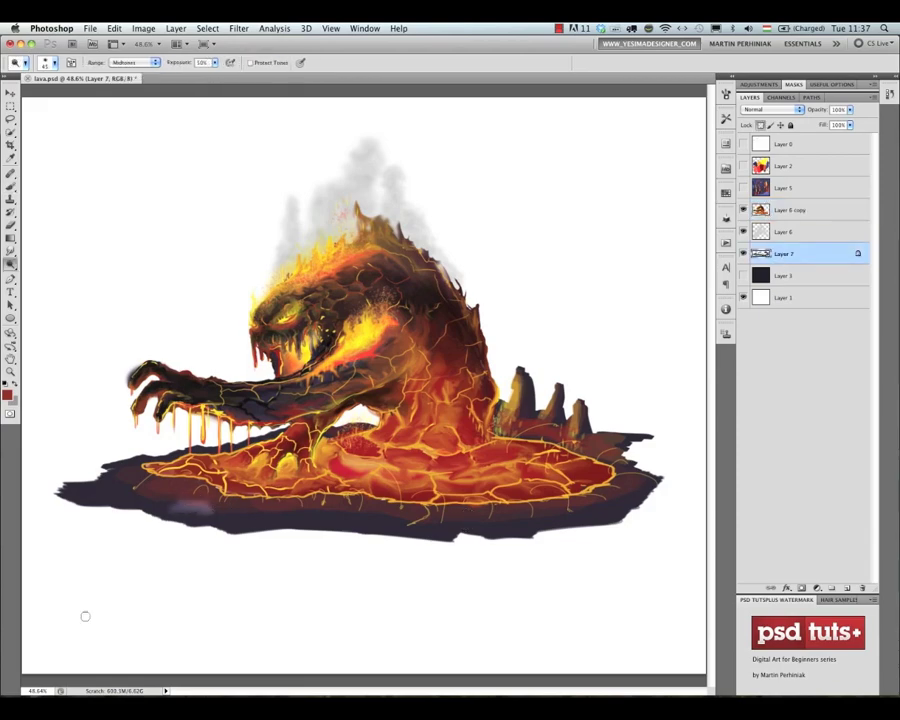
key("b")
left_click(121, 495, "ctrl+alt+super")
key("1")
mouse_move(180, 492)
left_mouse_down()
mouse_move(205, 496)
mouse_move(213, 517)
left_mouse_up()
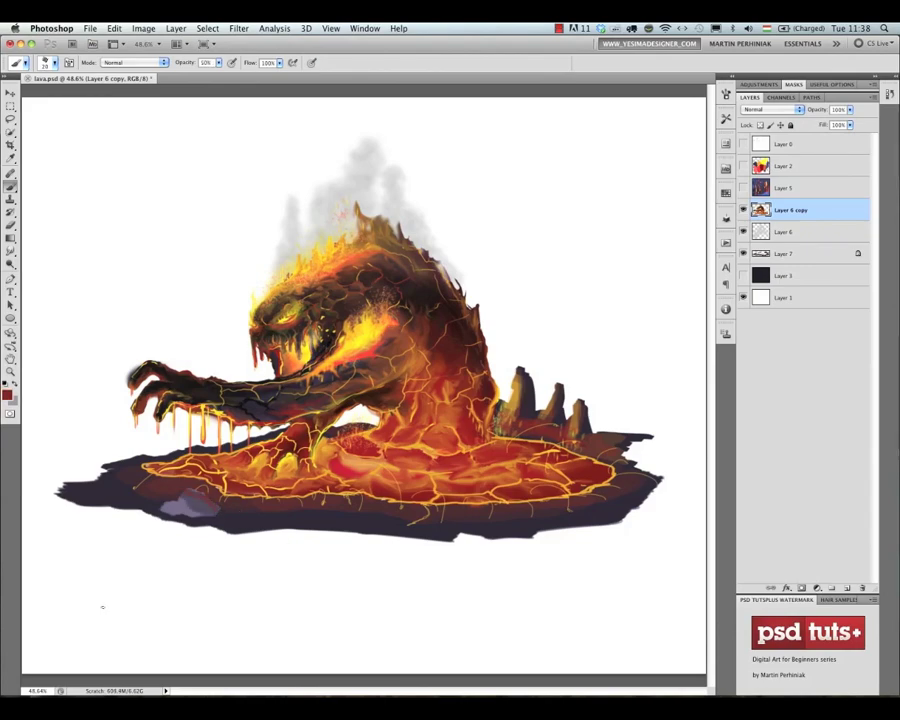
key("ctrl+alt+z")
key("ctrl+alt+z")
key("ctrl+alt+z")
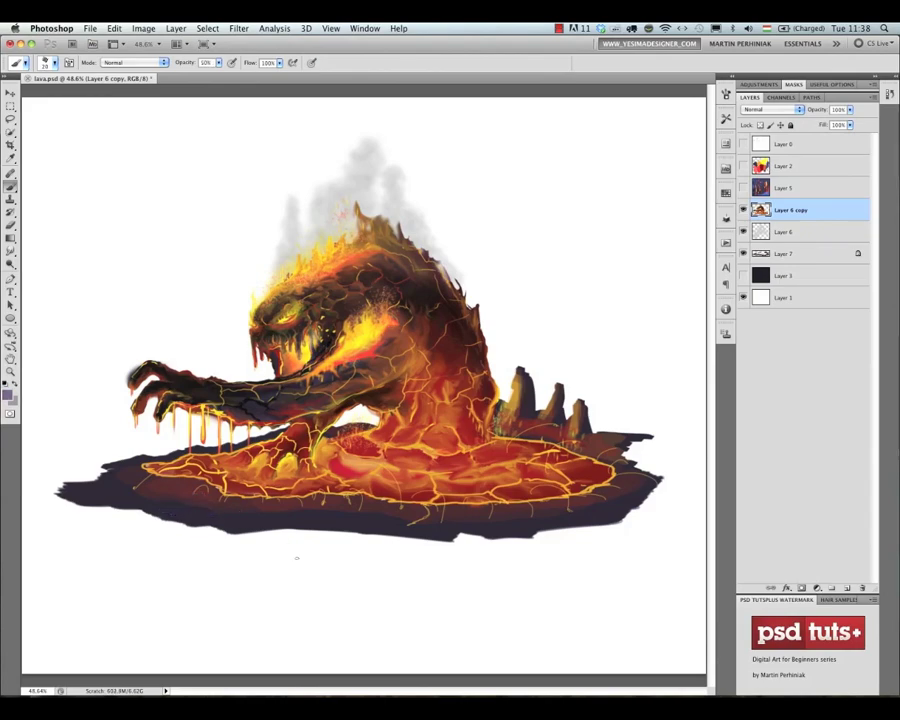
Unlock the transparent pixels of Layer 7 and erase the edges of the rock spires behind the creature into sharper points with a larger Eraser.
key("e")
key("alt+bracketleft")
key("alt+bracketleft")
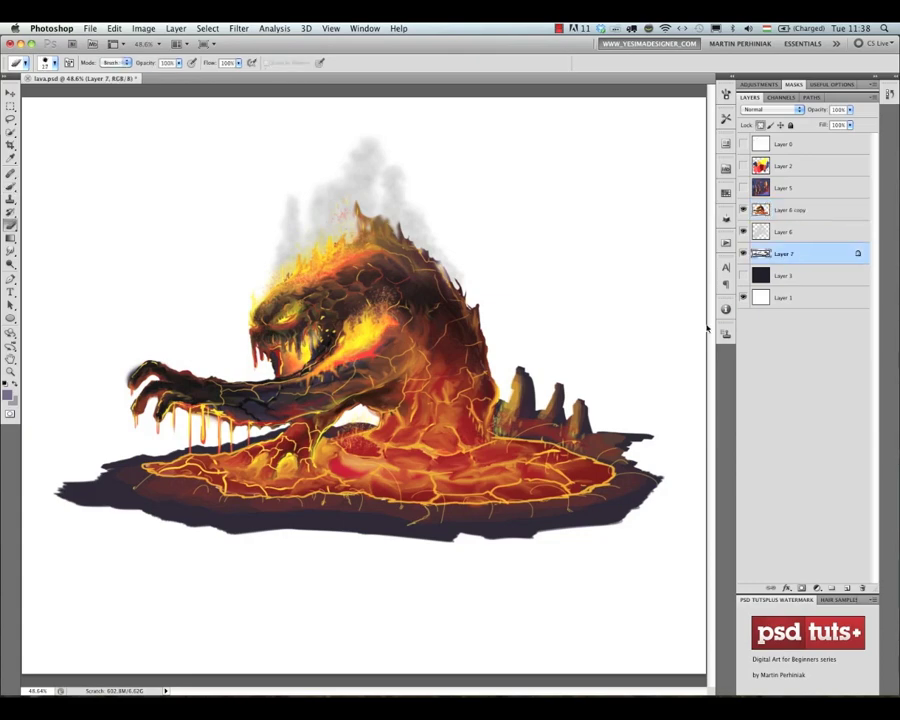
key("bracketright")
key("bracketright")
key("bracketright")
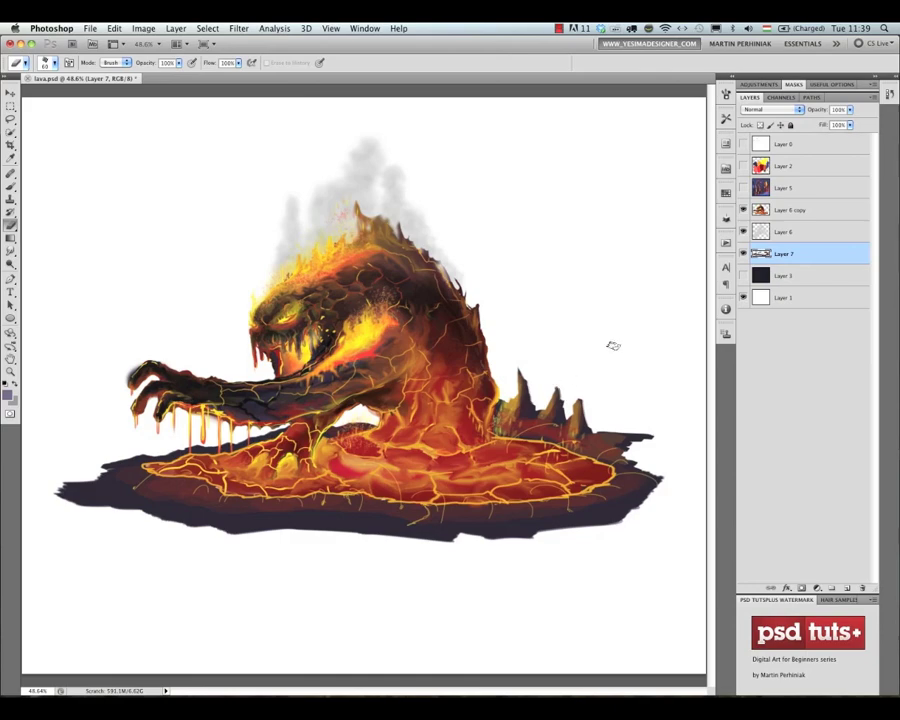
key("v")
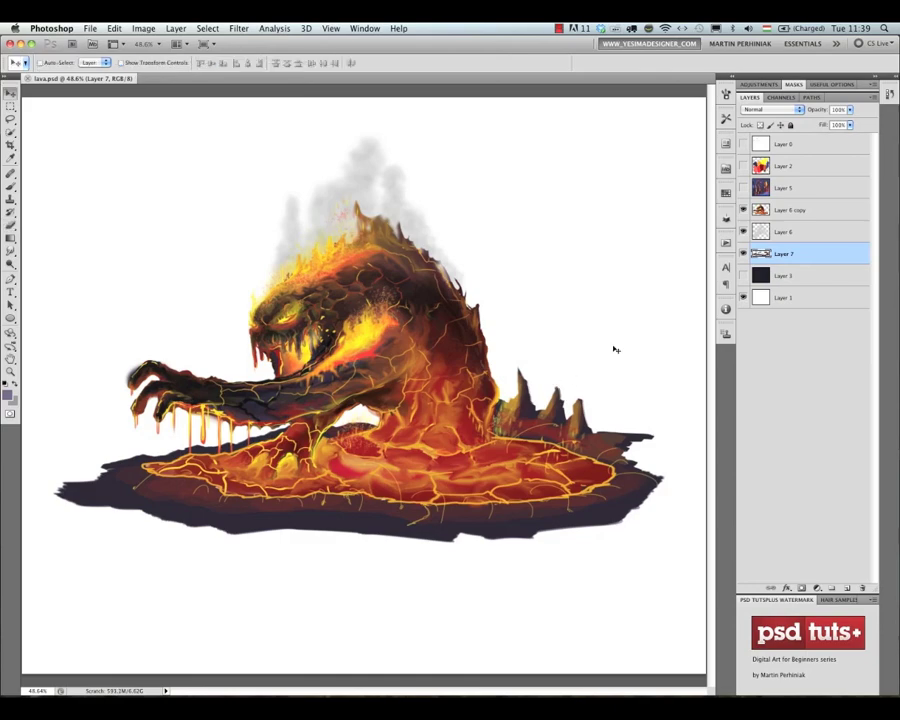